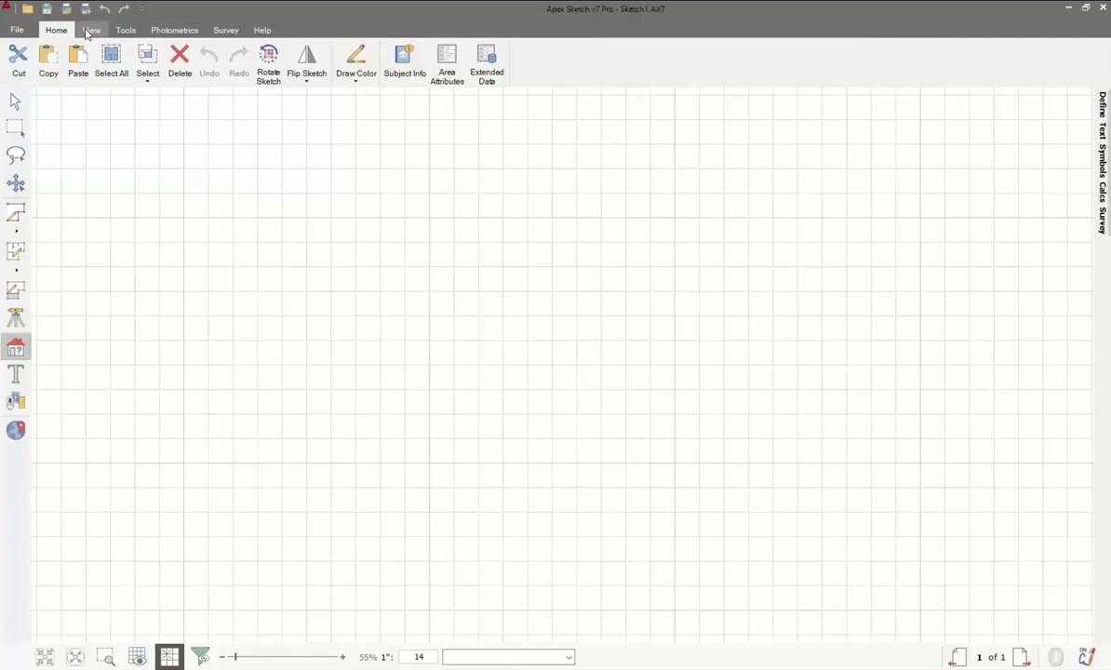
- Examine the View, Tools, Photometrics, Survey and Help commands and the program's version information
left_click(91, 31)
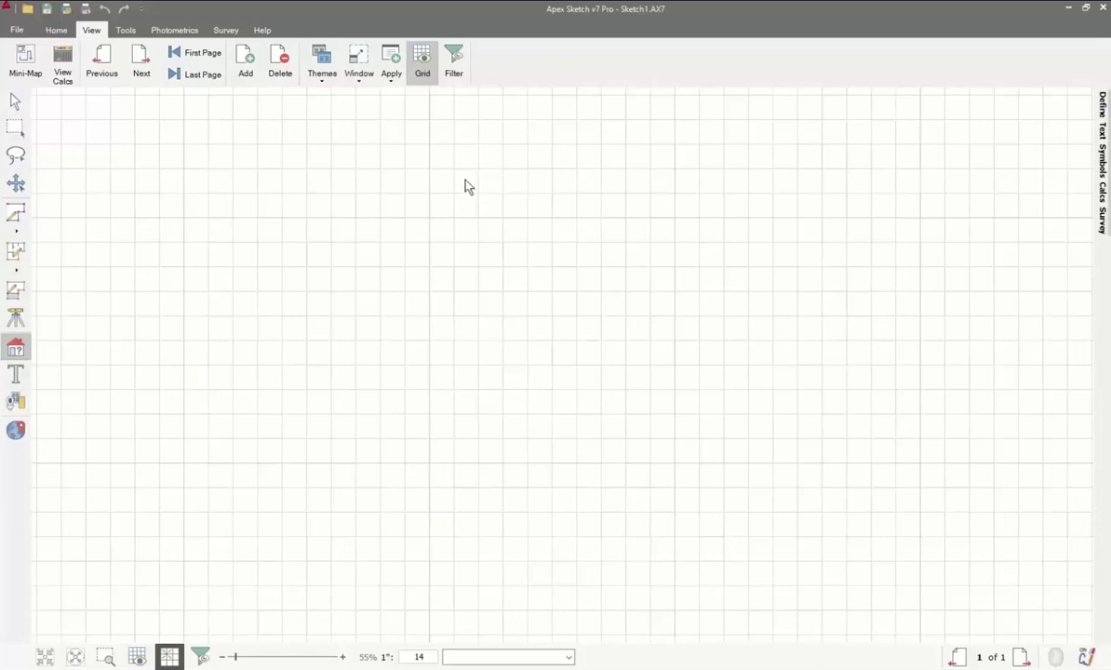
left_click(126, 30)
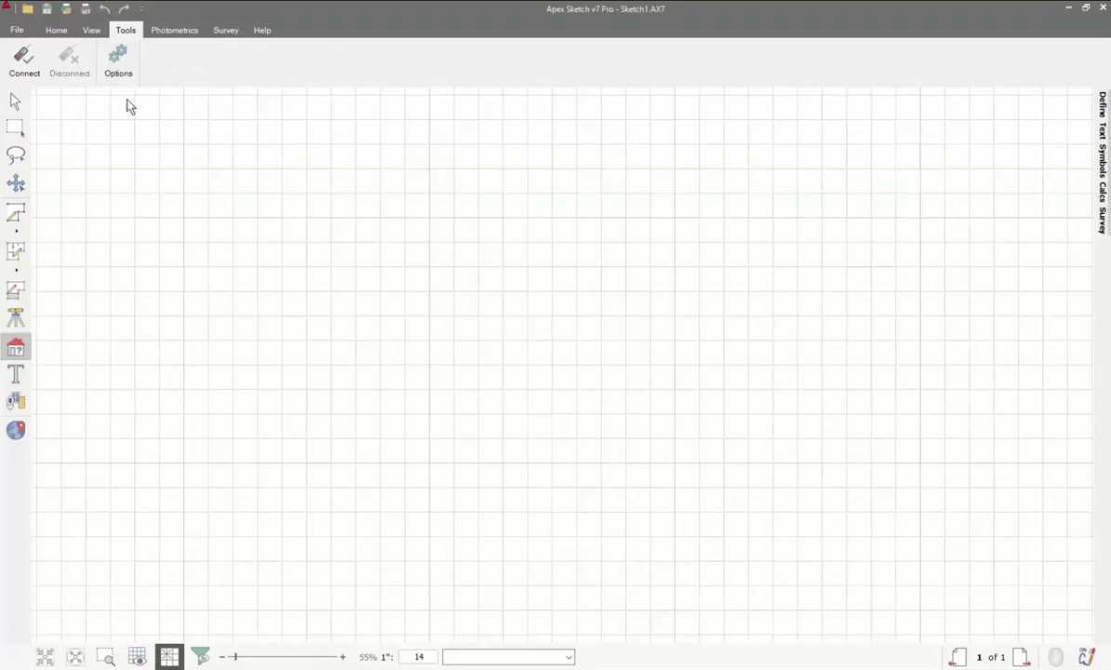
left_click(167, 32)
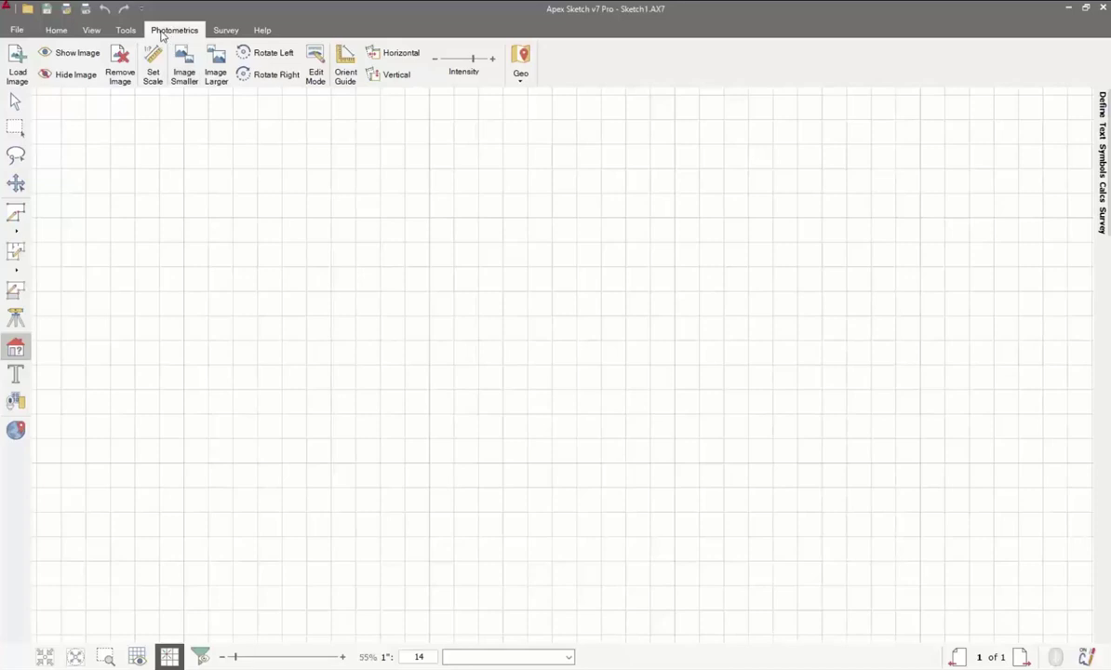
left_click(225, 30)
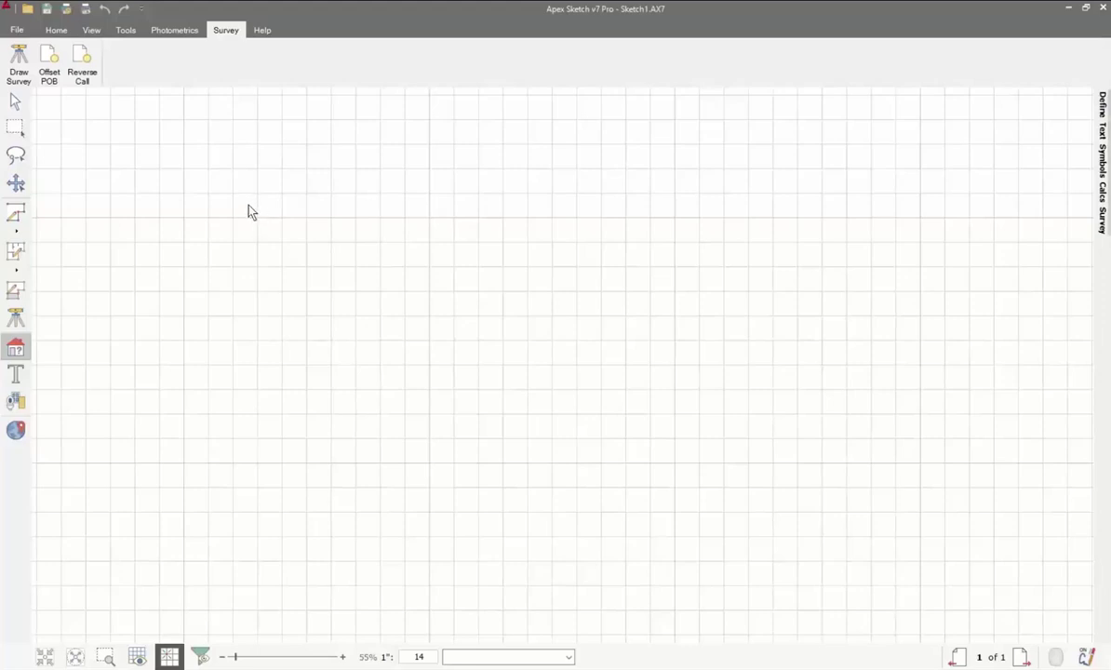
left_click(256, 31)
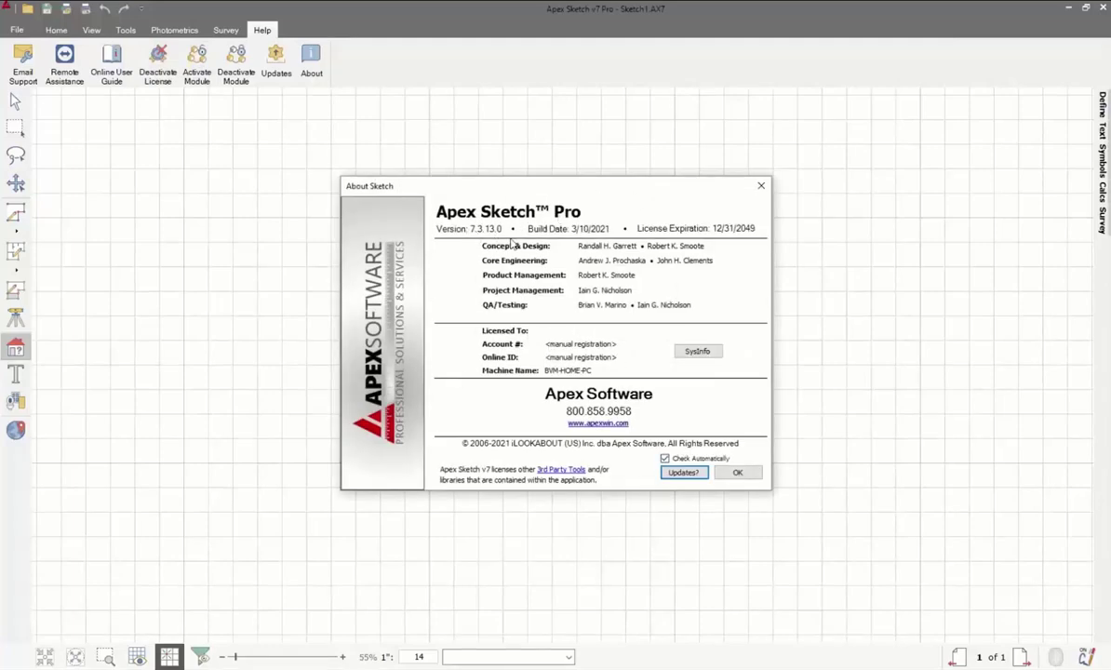
left_click(762, 186)
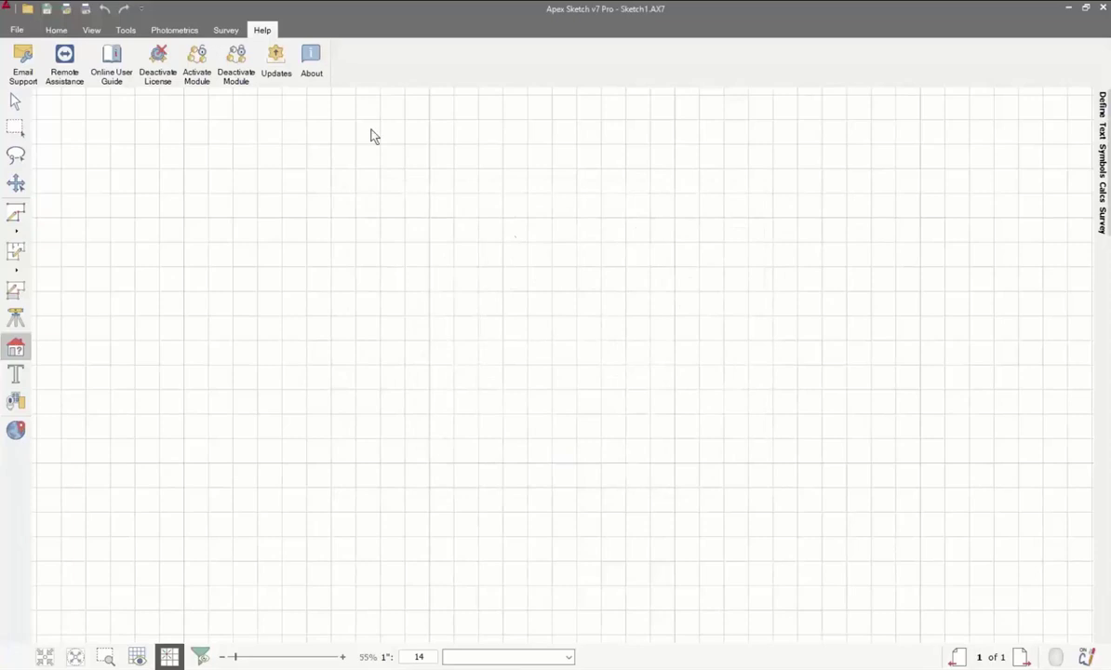
left_click(56, 30)
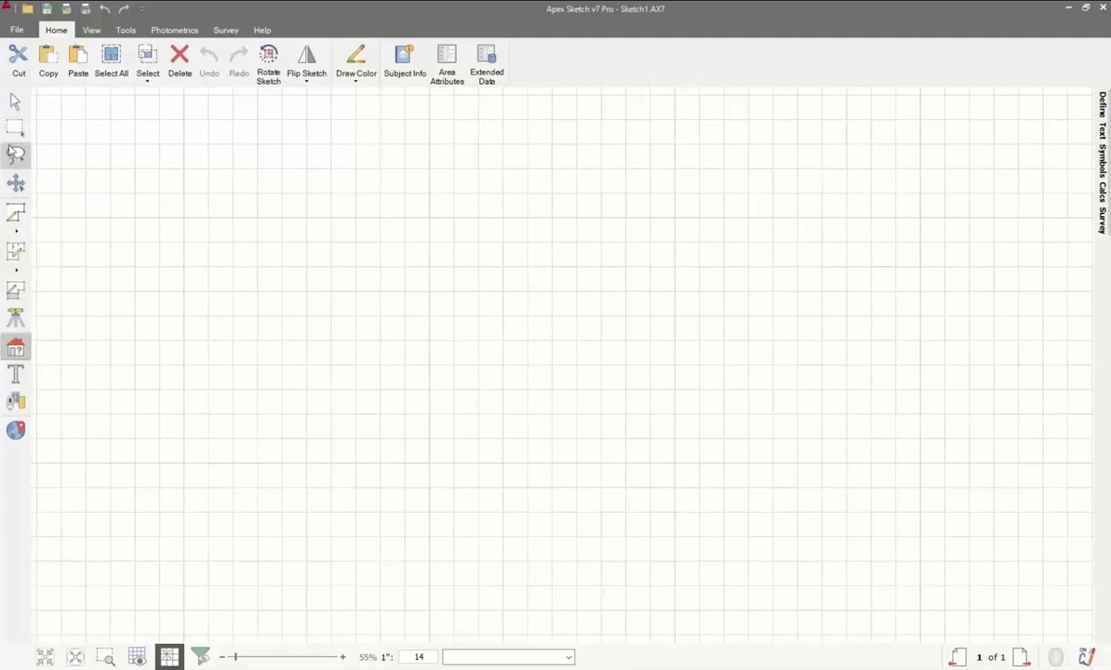
- Try a rectangular selection and a lasso selection on the empty sketch page
left_click(15, 102)
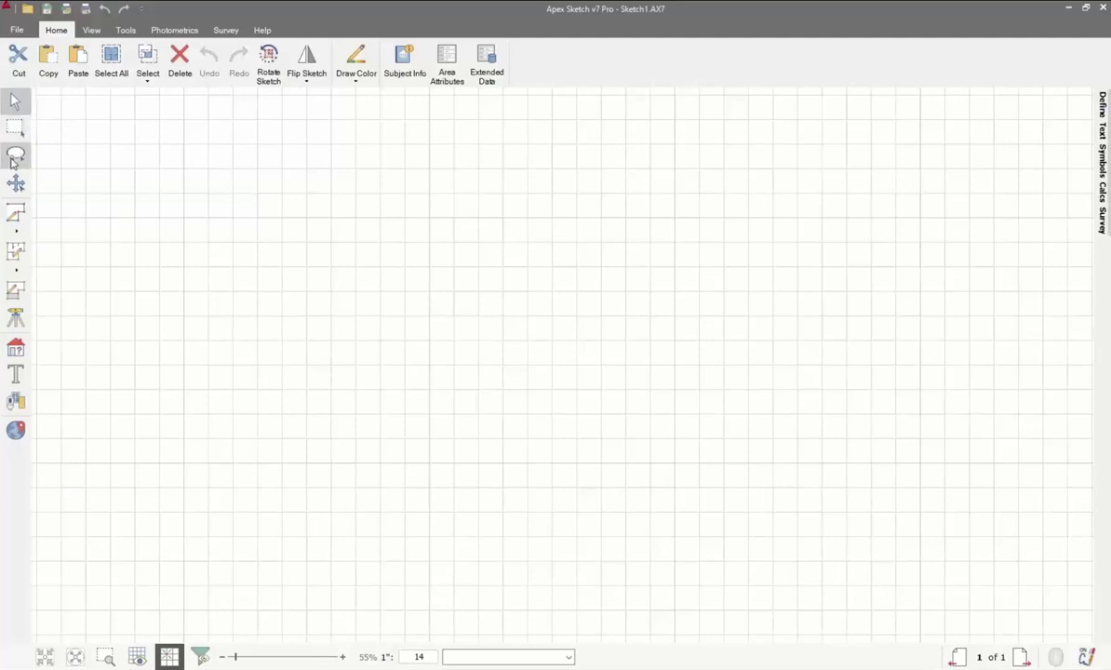
left_click(15, 127)
left_click_drag(179, 170, 634, 393)
left_click(15, 153)
mouse_move(350, 379)
left_mouse_down()
mouse_move(176, 263)
mouse_move(365, 166)
mouse_move(632, 212)
mouse_move(655, 451)
mouse_move(515, 479)
mouse_move(427, 311)
mouse_move(295, 281)
mouse_move(264, 454)
left_mouse_up()
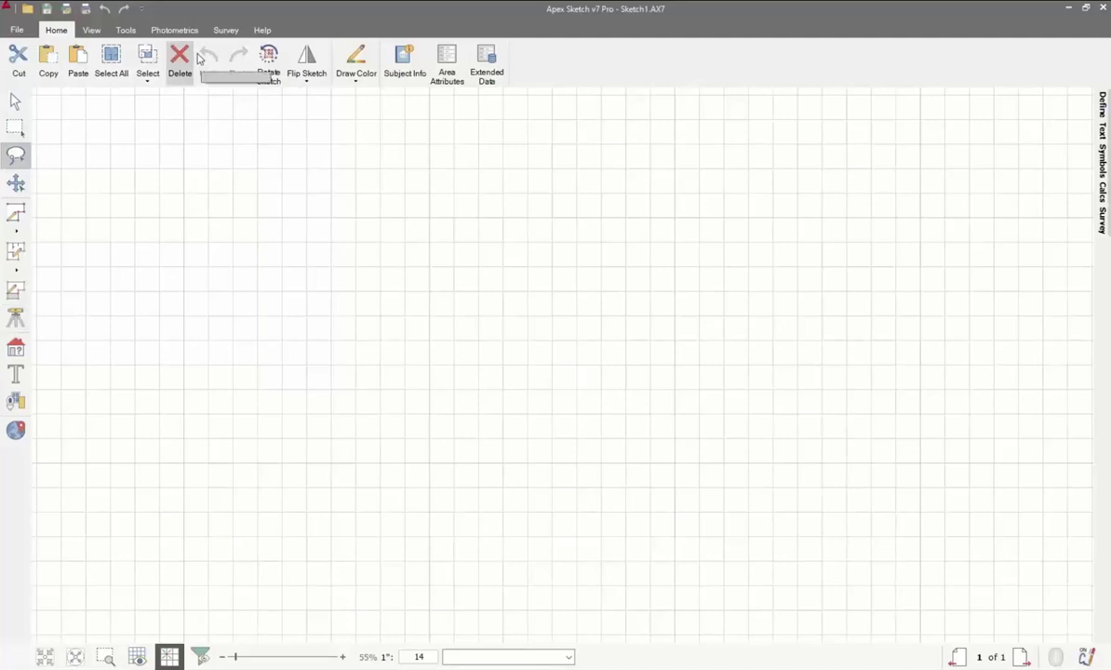
- Look through the area definitions, the predefined text labels and the favorite symbols
left_click(16, 351)
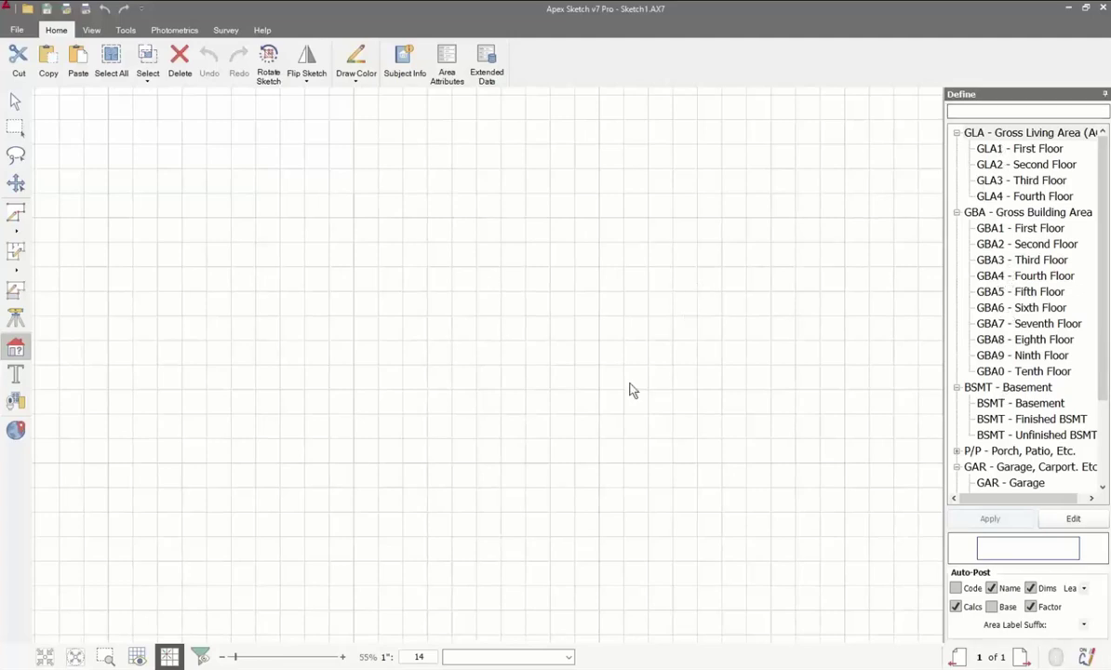
left_click(14, 377)
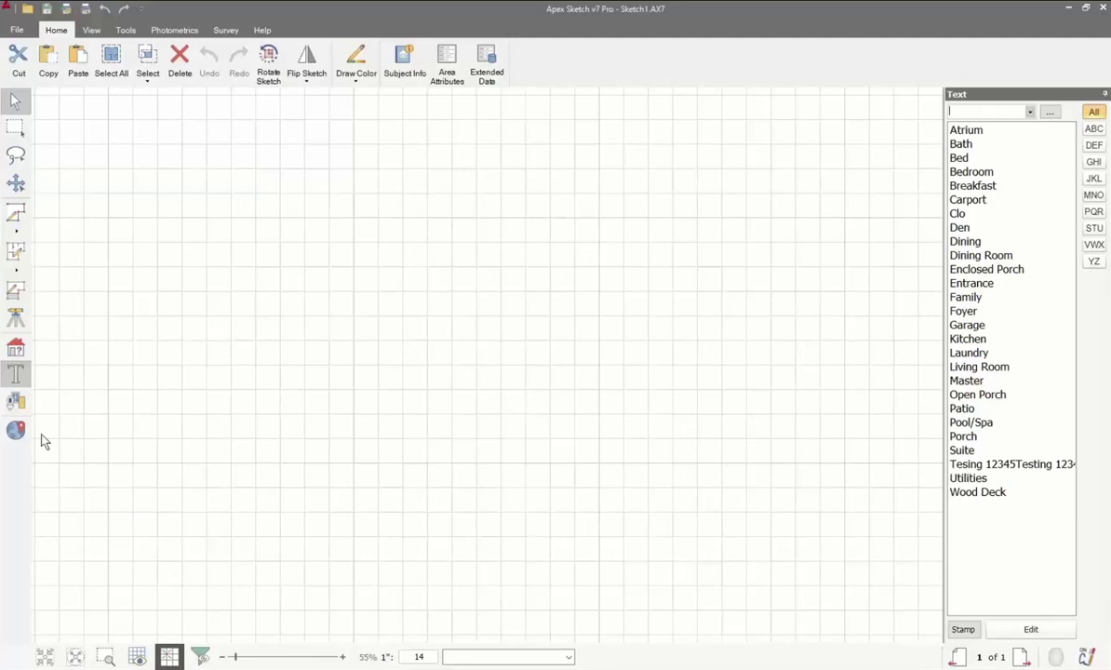
left_click(16, 401)
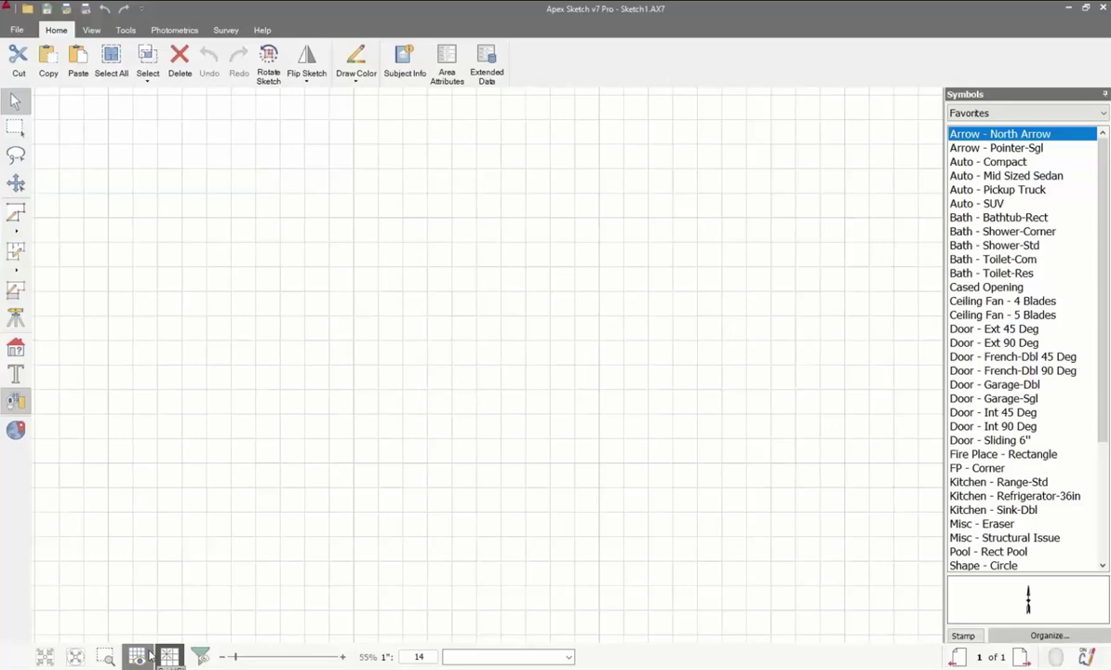
- Toggle the grid's visibility twice, and view the filter options without applying any
left_click(140, 657)
left_click(137, 657)
scroll(325, 392, "down", 2)
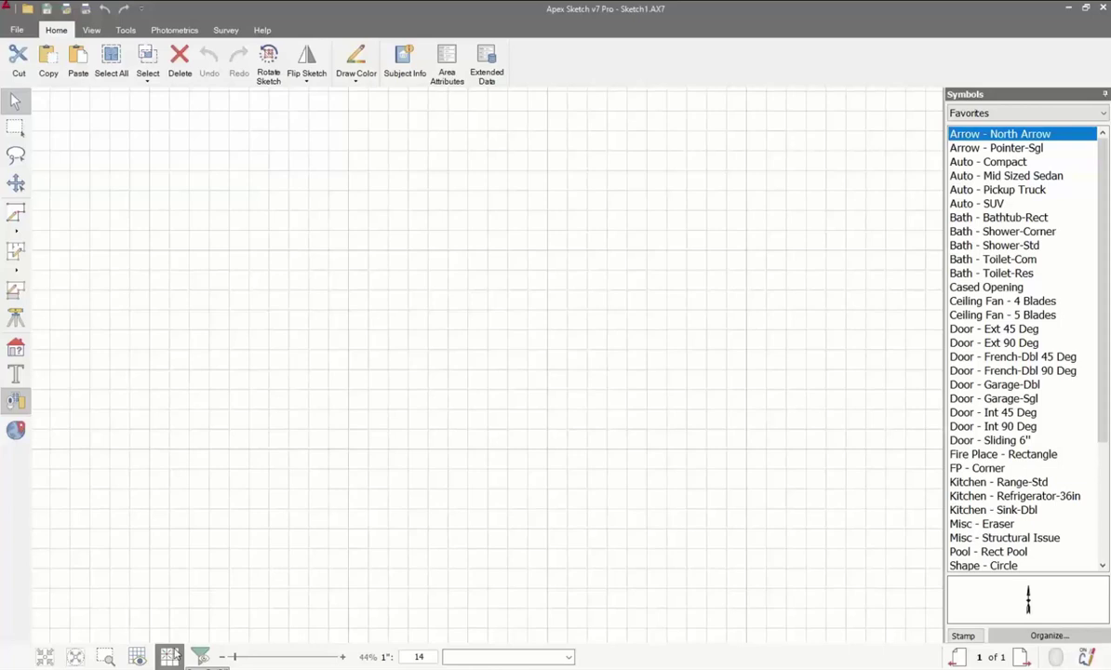
left_click(201, 656)
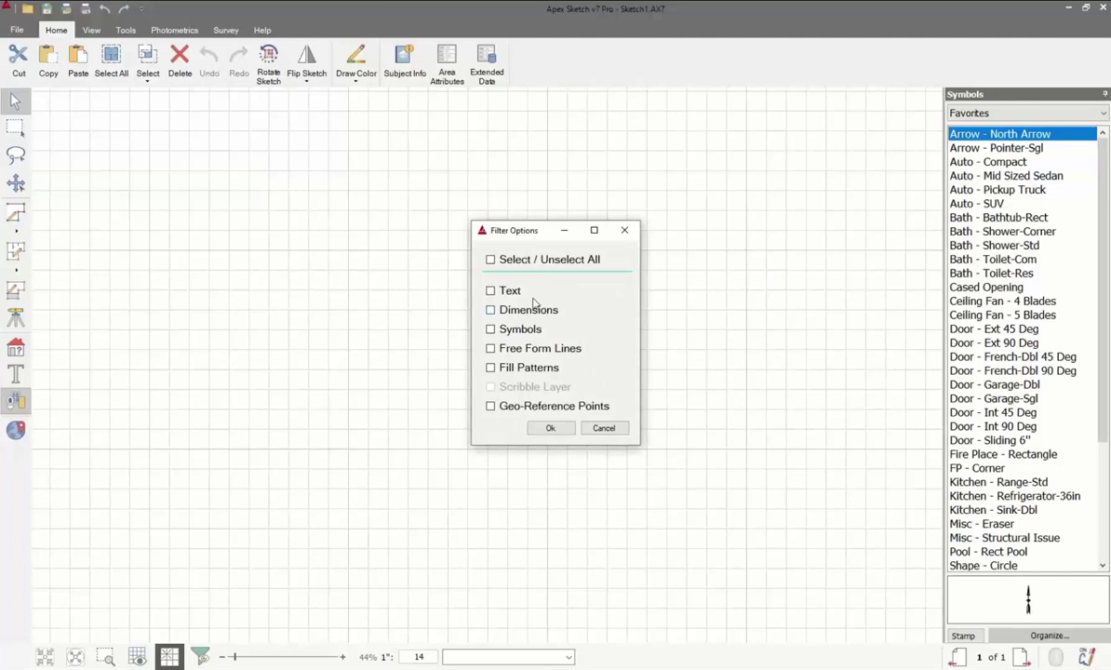
left_click(601, 428)
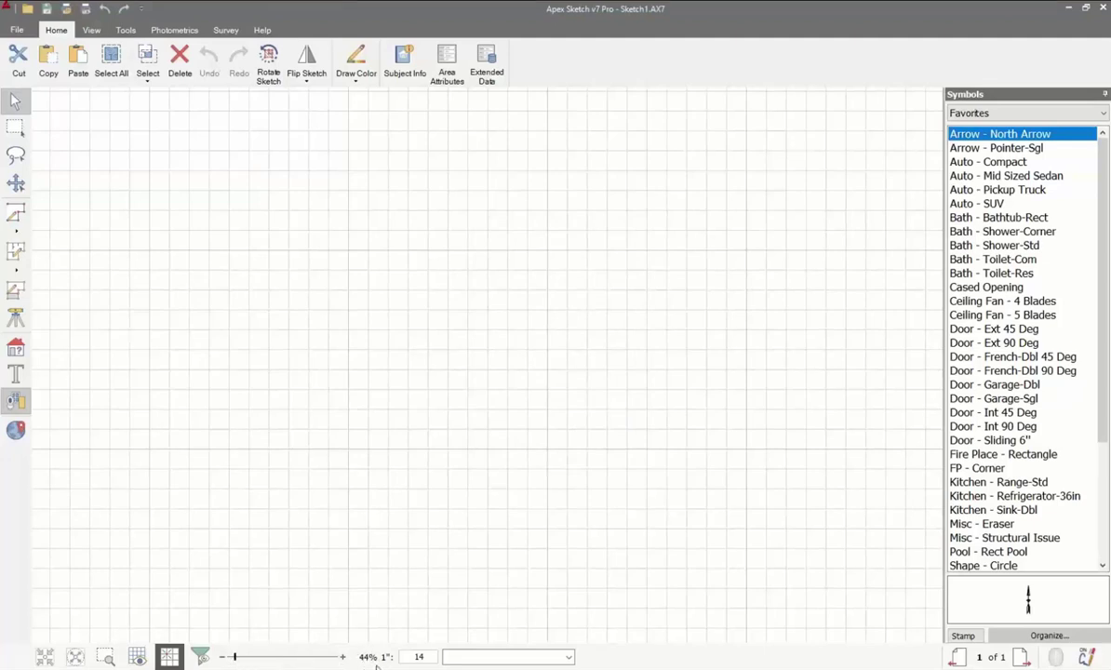
- Set the drawing scale to 1": 10 and the zoom level to 100%
double_click(413, 658)
left_click(425, 657)
left_click_drag(428, 656, 405, 657)
type("10")
key("Return")
left_click(343, 657)
left_click(343, 657)
left_click(343, 657)
left_click(344, 657)
left_click(240, 656)
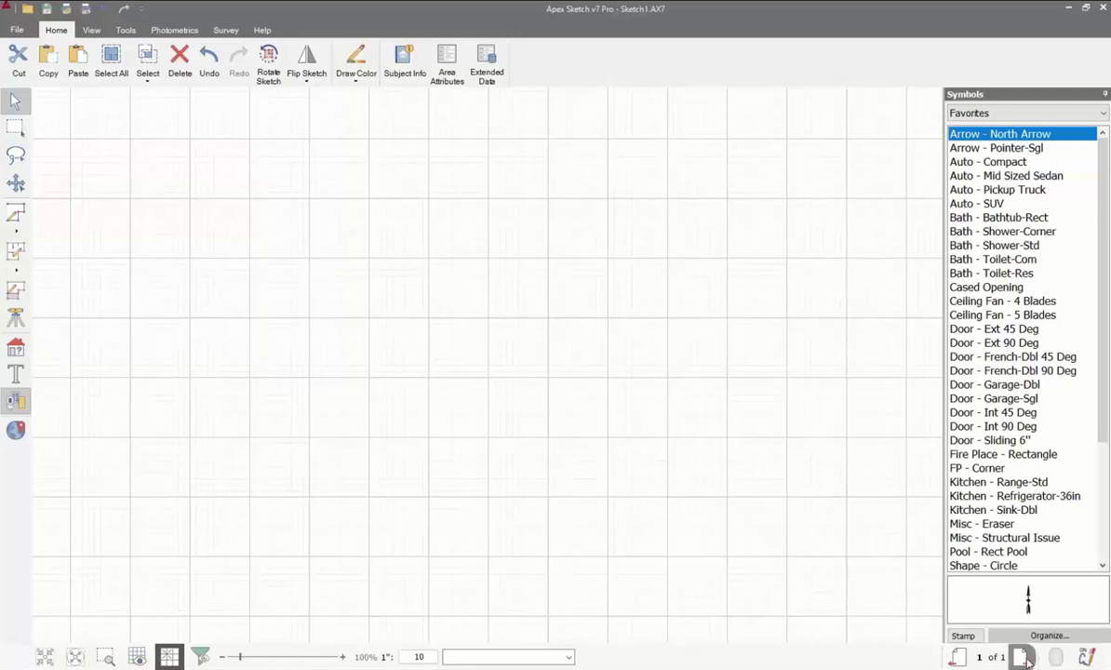
- Decline adding a new page and make the symbols list hide automatically
left_click(1022, 658)
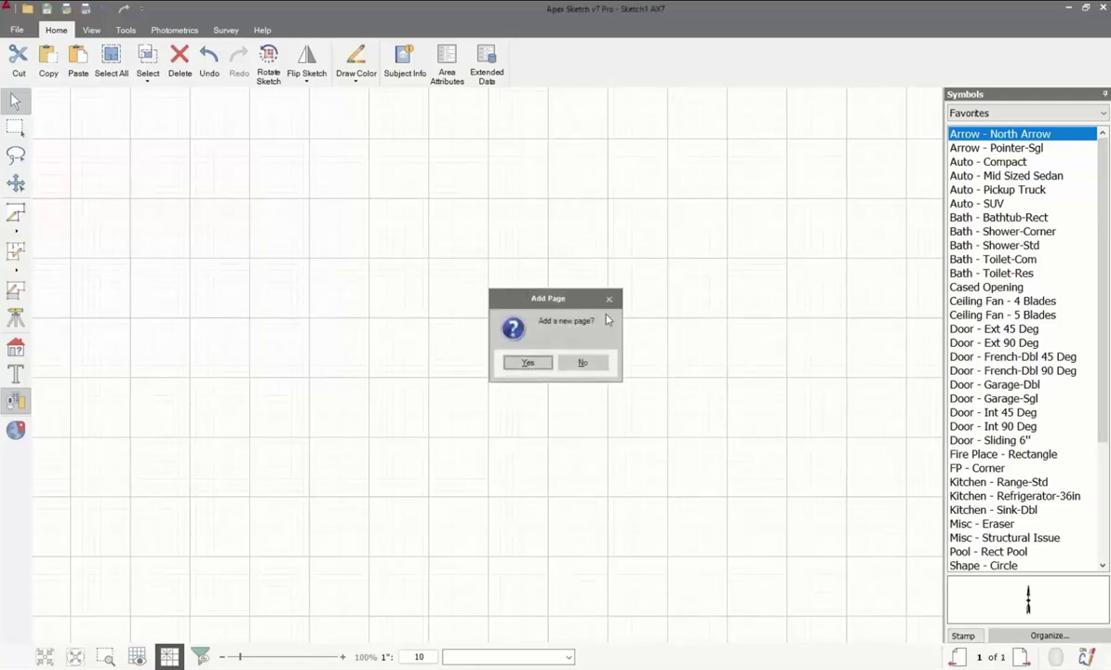
left_click(582, 363)
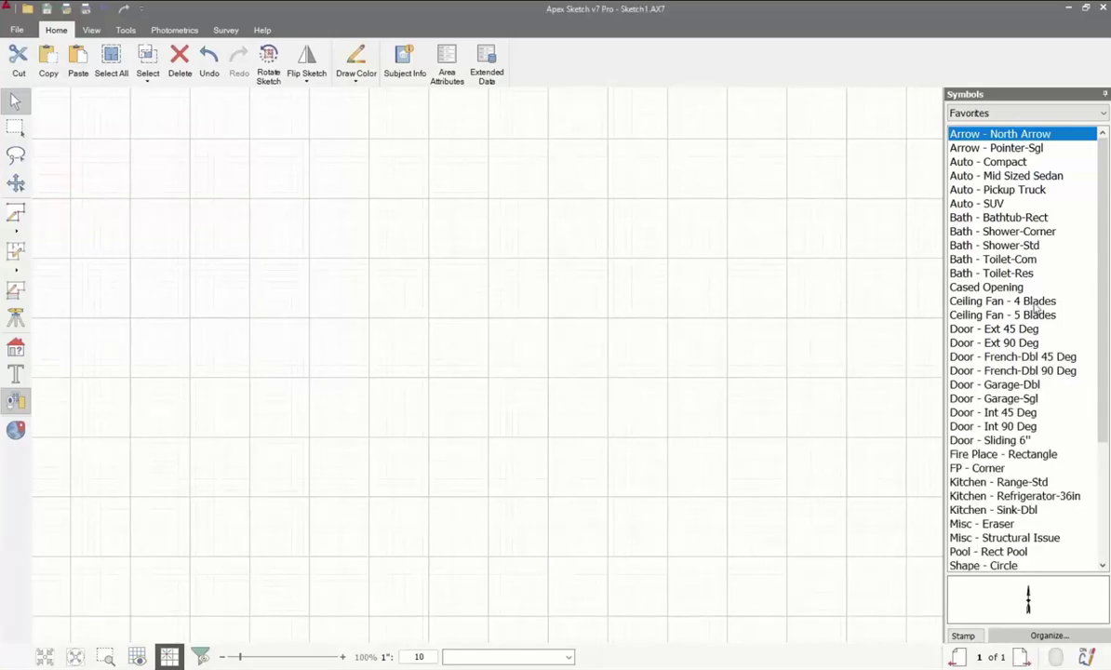
left_click(1104, 94)
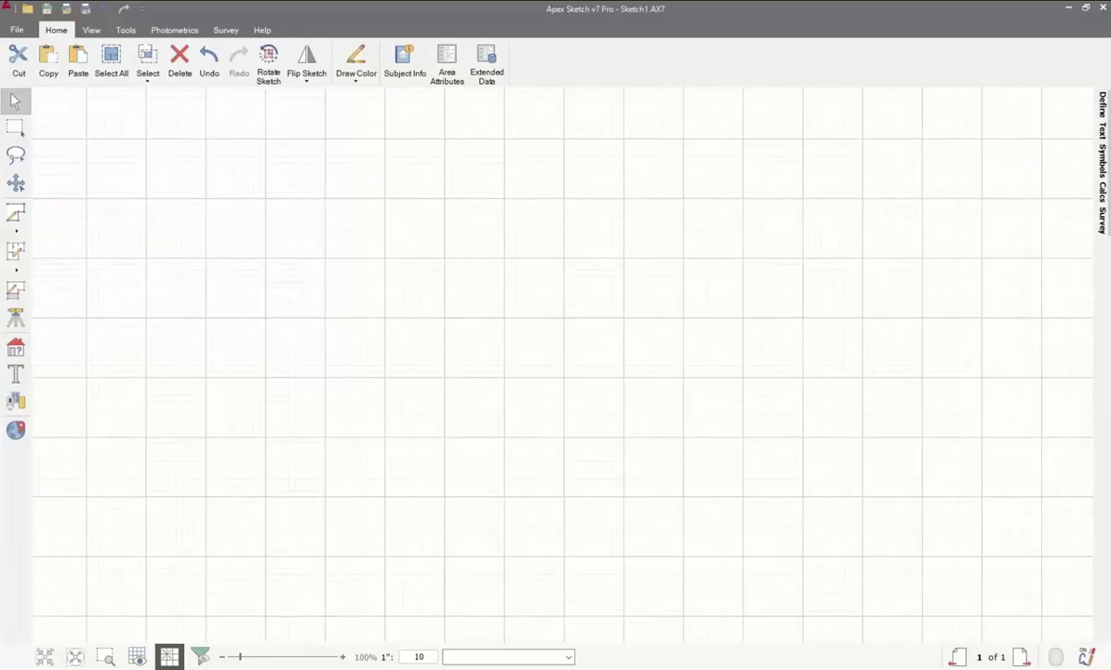
- Place the predefined "Bed" label in the upper part of the sketch and delete it again
mouse_move(1104, 153)
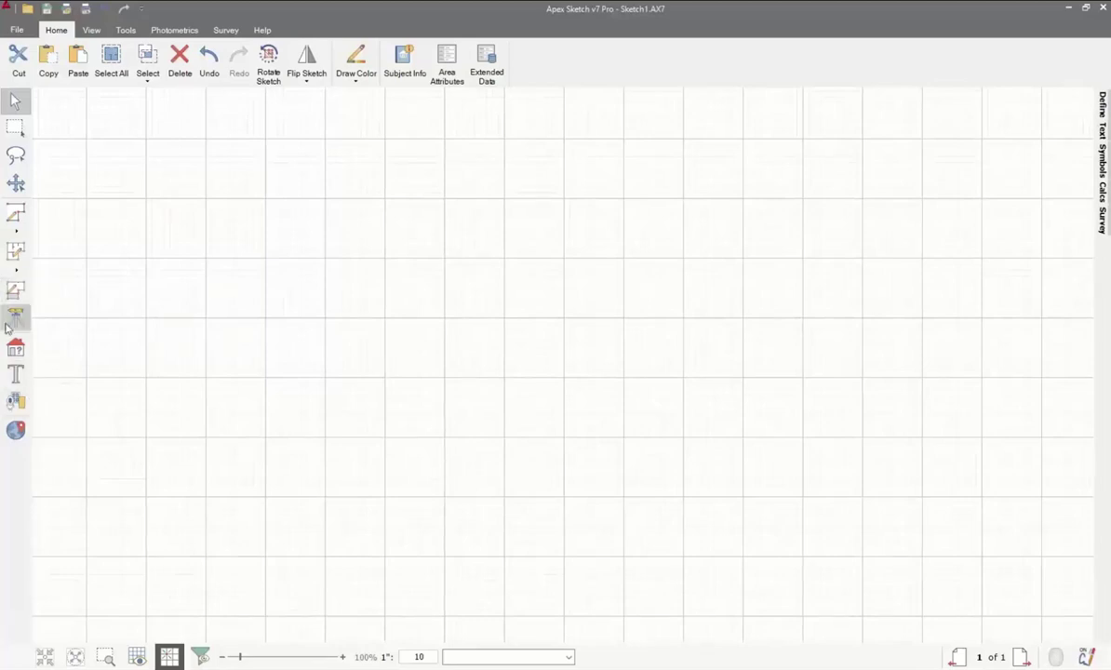
left_click(1098, 106)
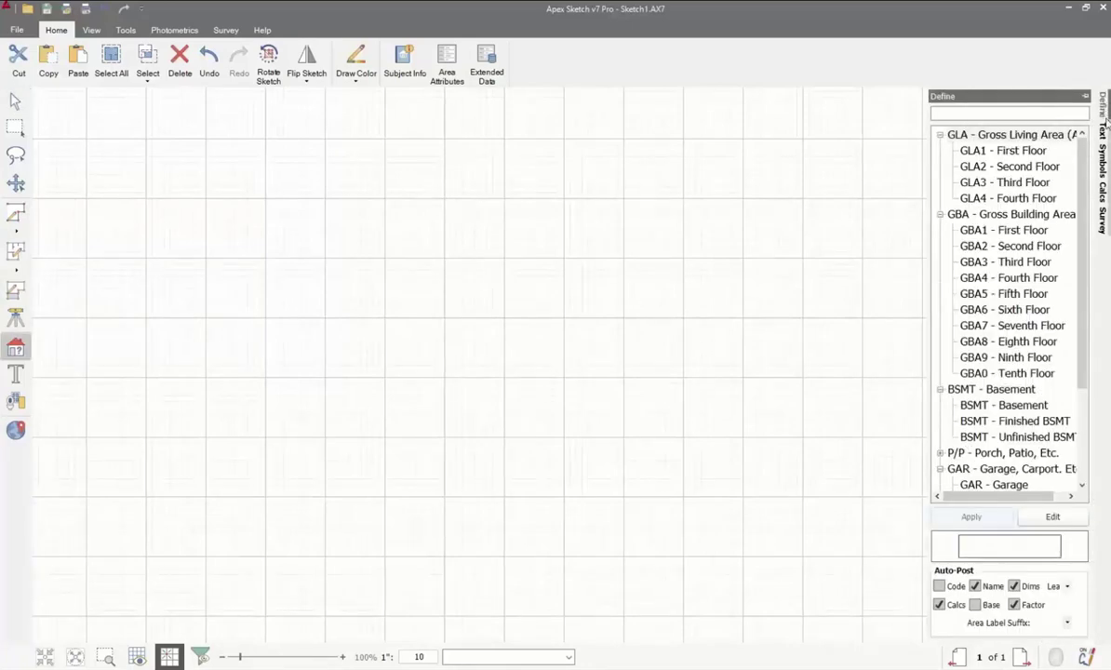
left_click(1103, 131)
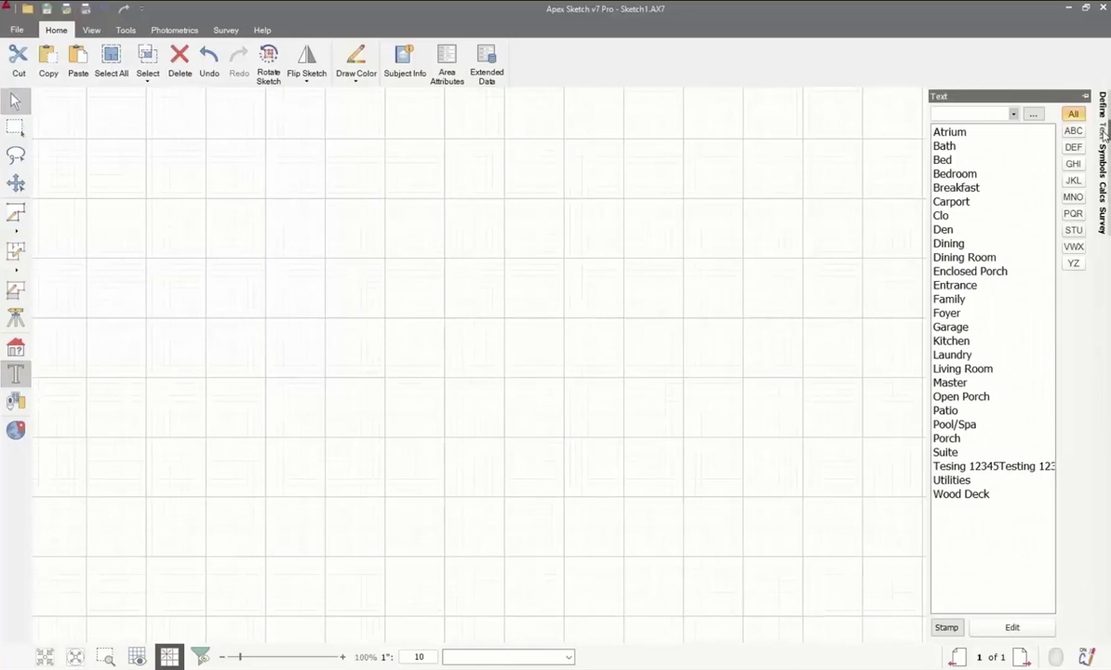
left_click(1103, 105)
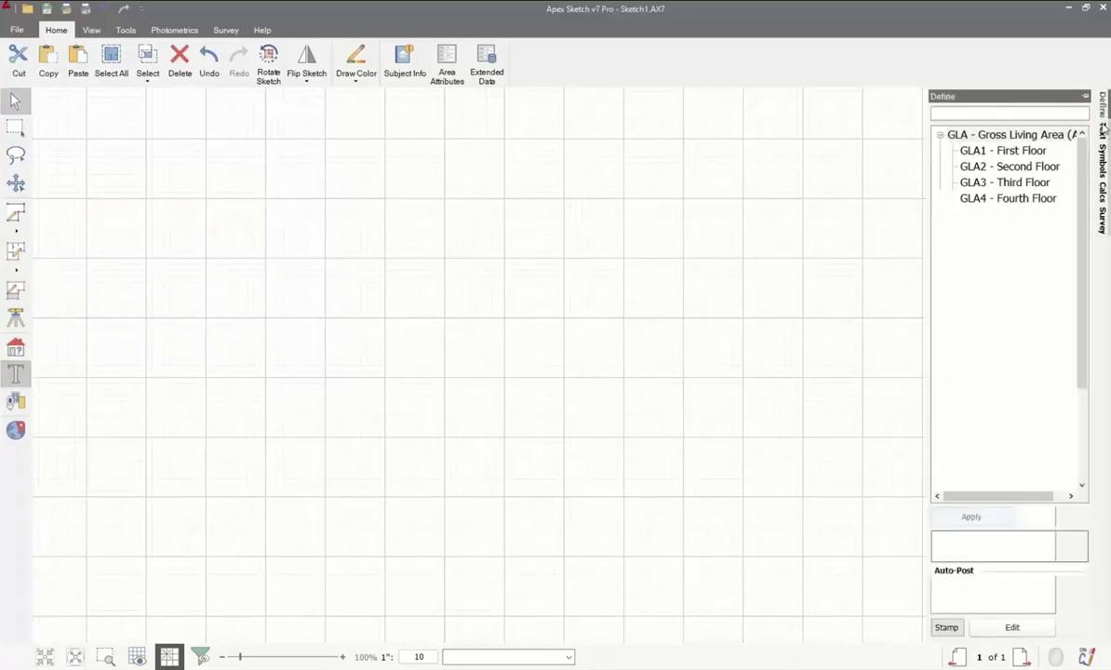
left_click(1103, 130)
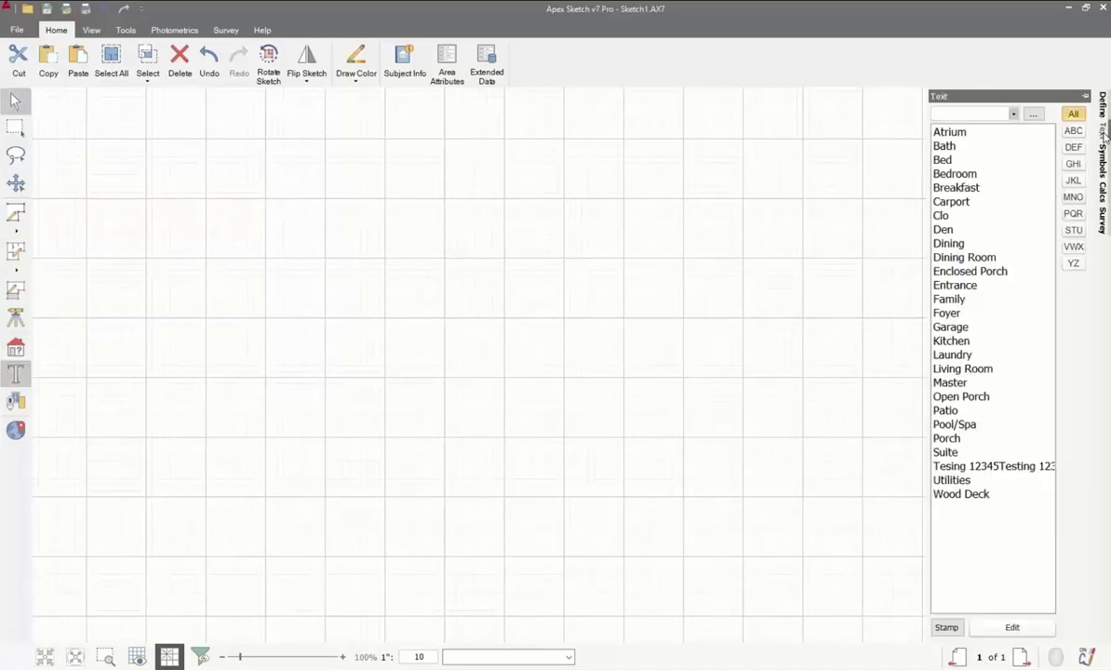
left_click_drag(943, 159, 669, 206)
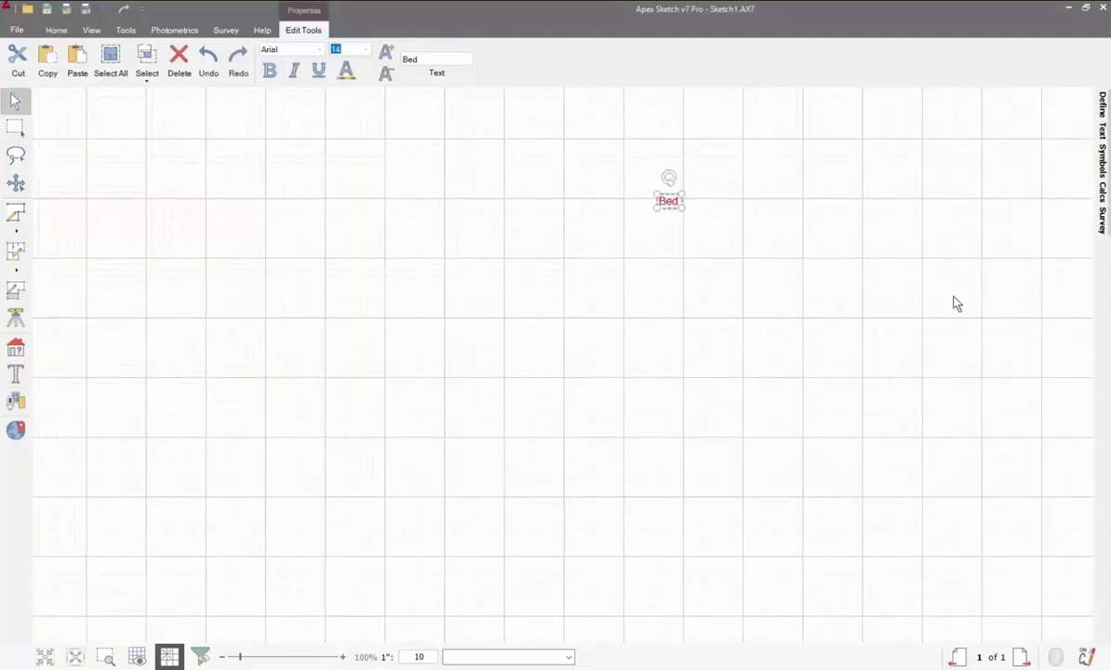
key("Delete")
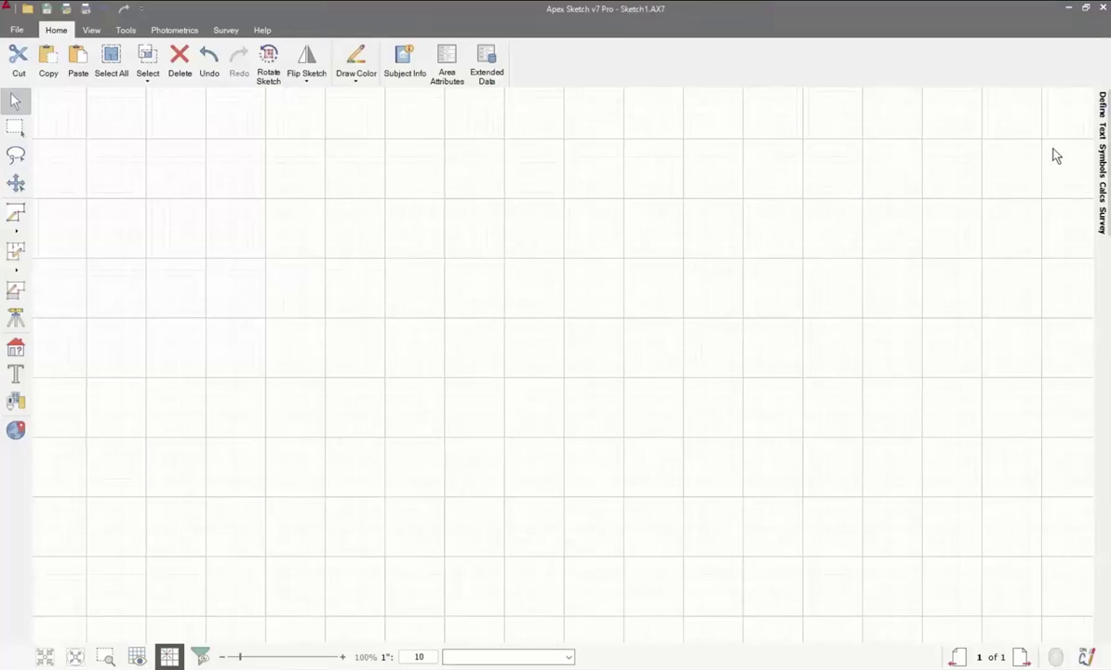
left_click(1101, 133)
mouse_move(1104, 189)
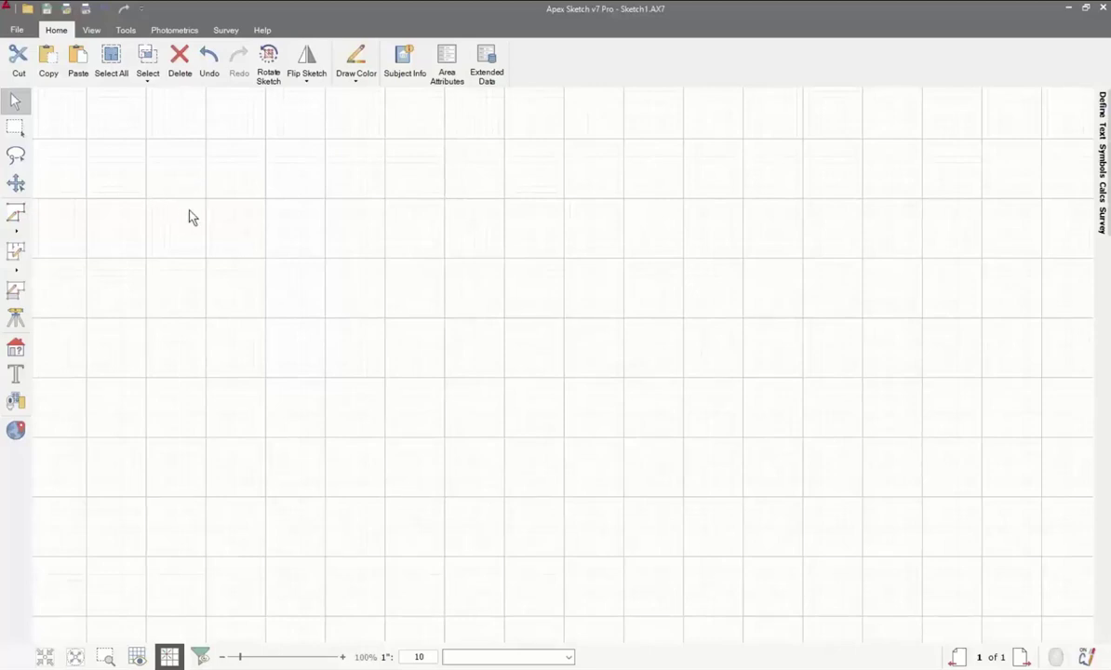
left_click(16, 213)
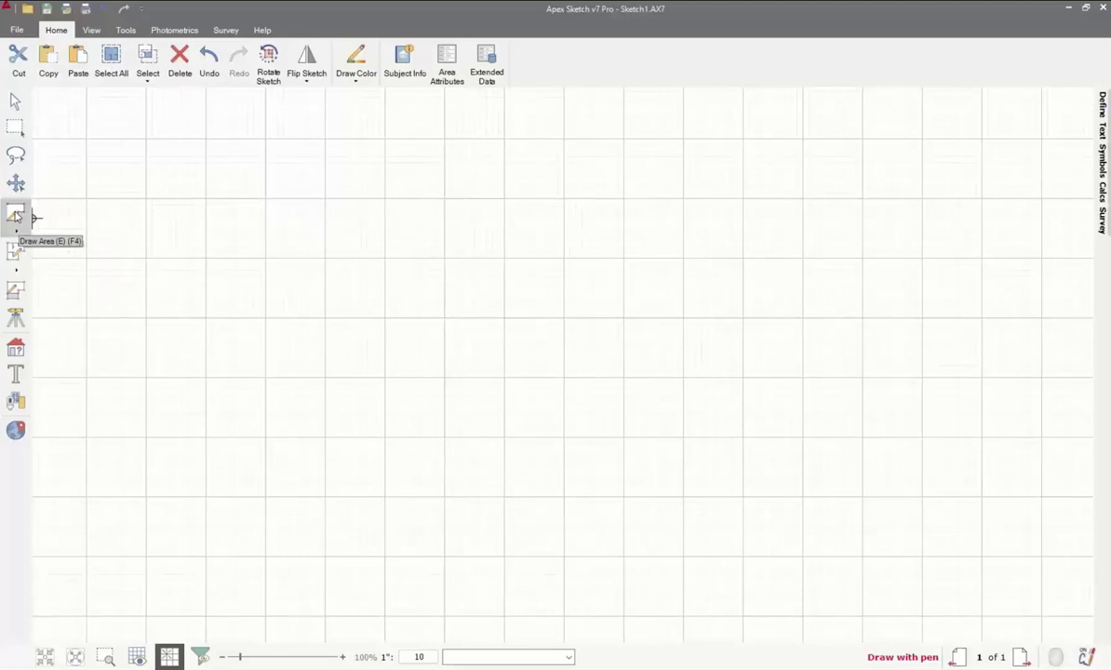
left_click(272, 30)
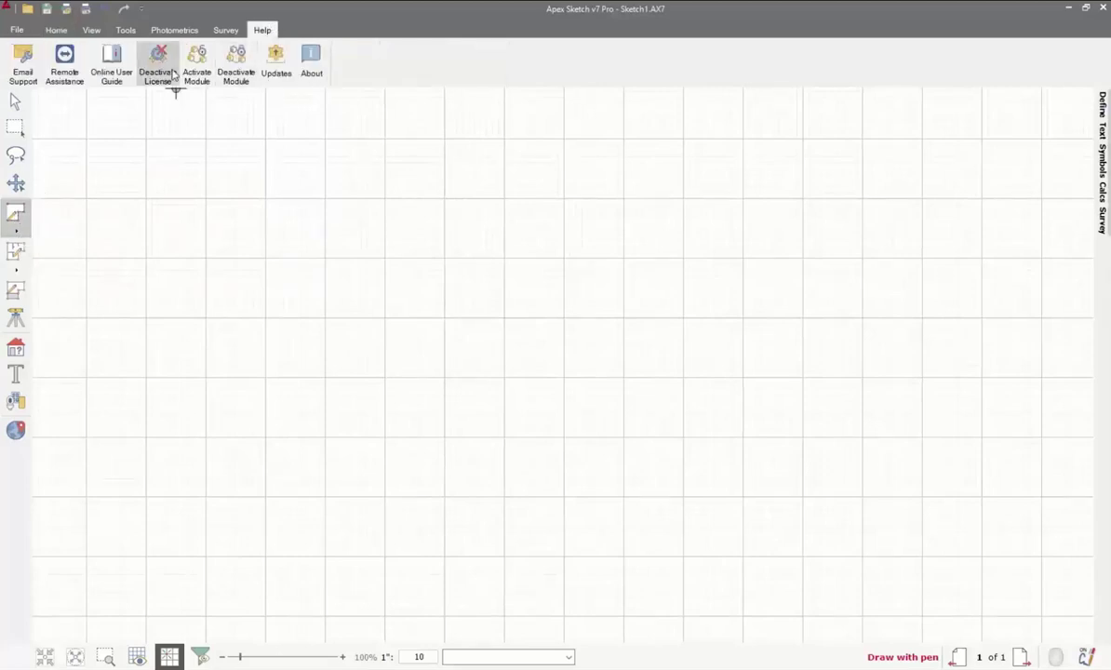
left_click(56, 31)
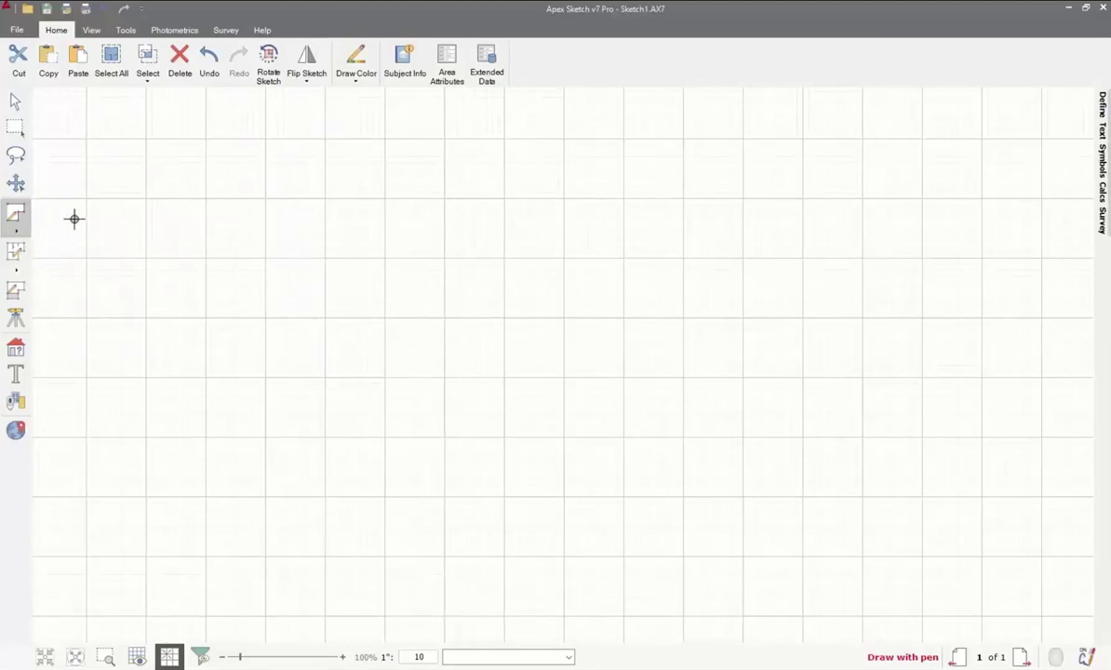
left_click(29, 215)
left_click(15, 101)
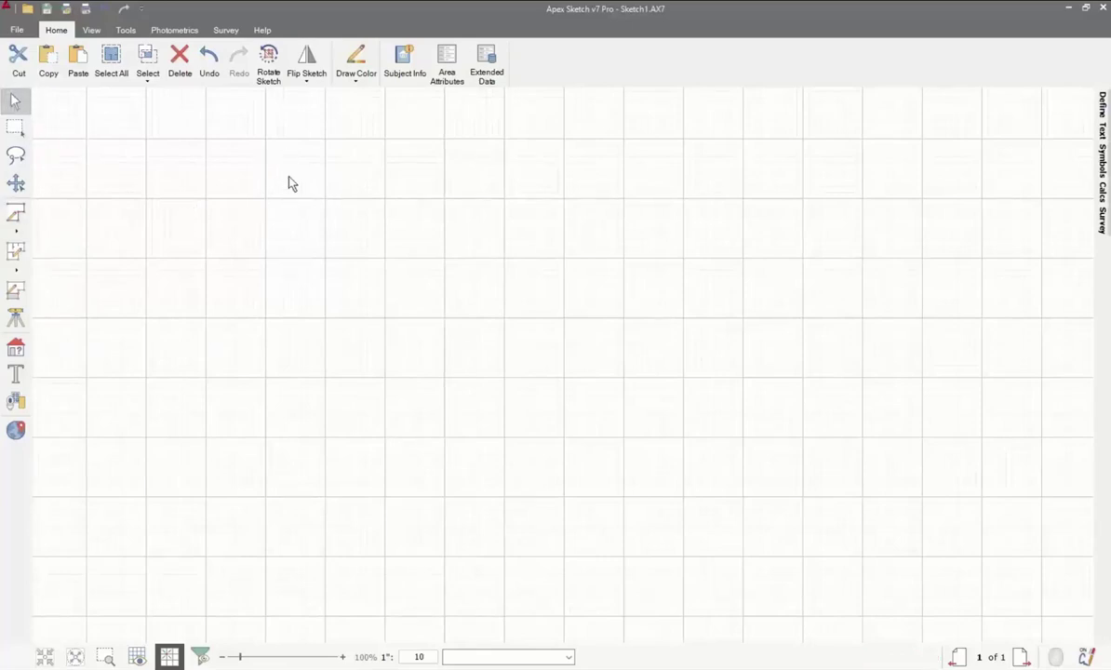
- Start a new area in the upper left of the page and draw its first wall 20' horizontally to the right
left_click(15, 213)
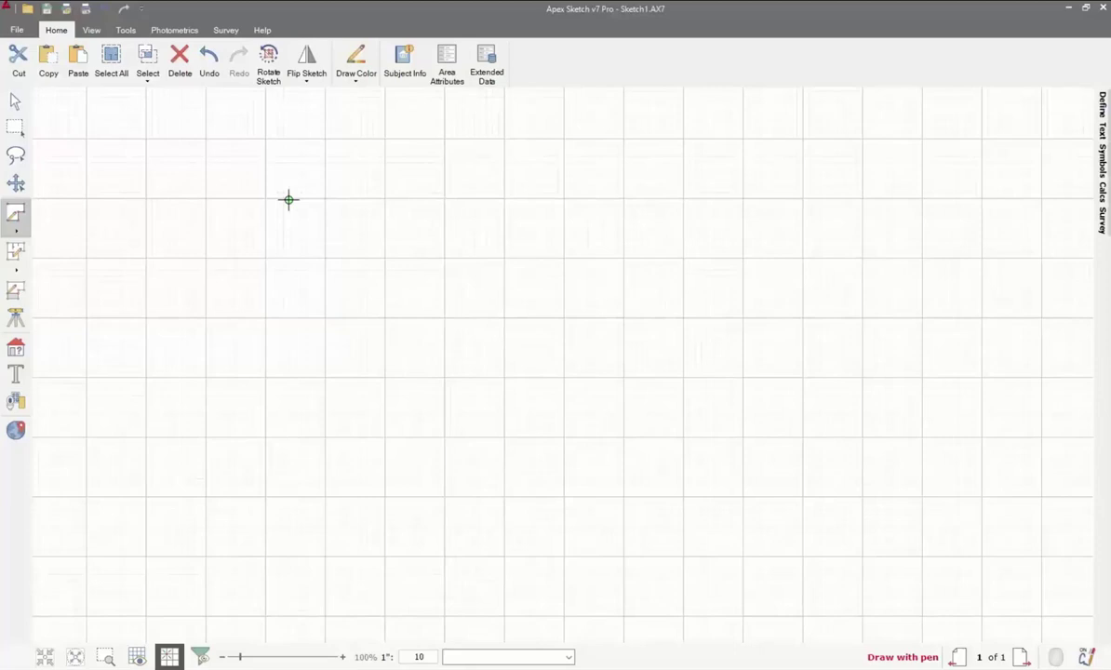
mouse_move(288, 199)
left_mouse_down()
mouse_move(444, 199)
mouse_move(367, 198)
mouse_move(441, 198)
mouse_move(389, 199)
mouse_move(414, 200)
left_mouse_up()
key("ctrl+z")
type("20")
left_click_drag(288, 199, 973, 593)
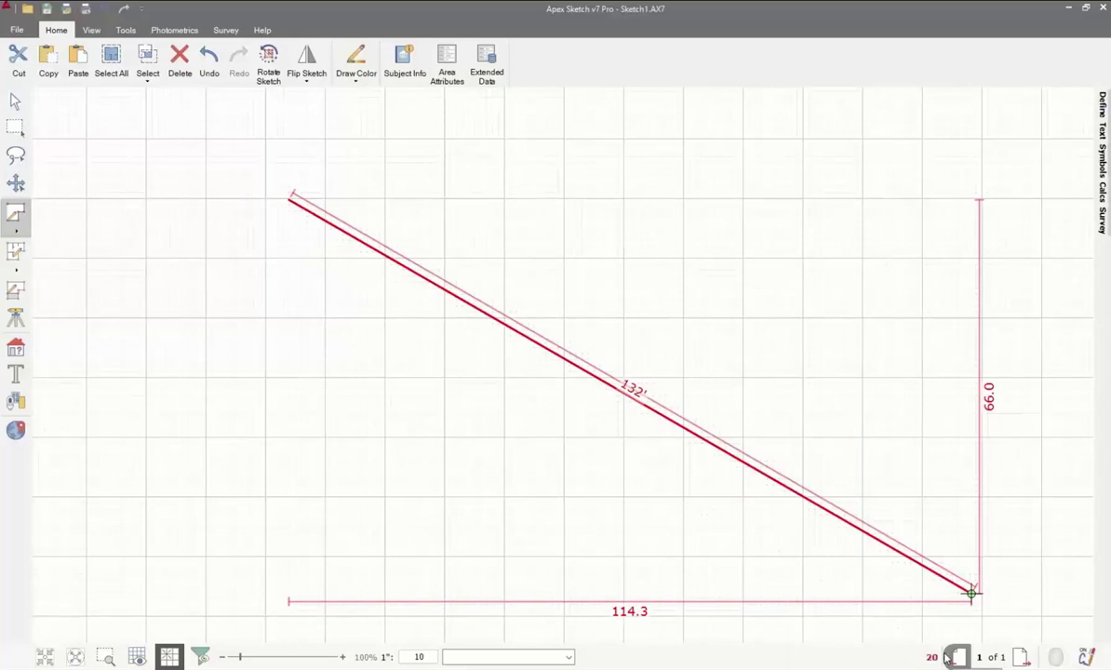
key("ctrl+z")
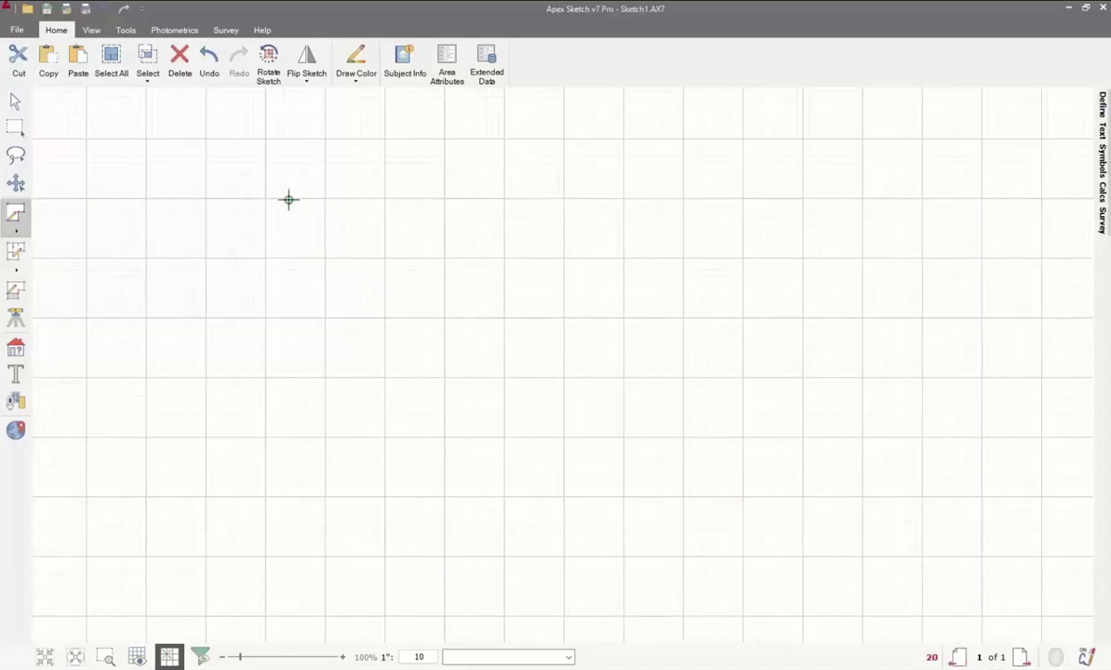
key("Right")
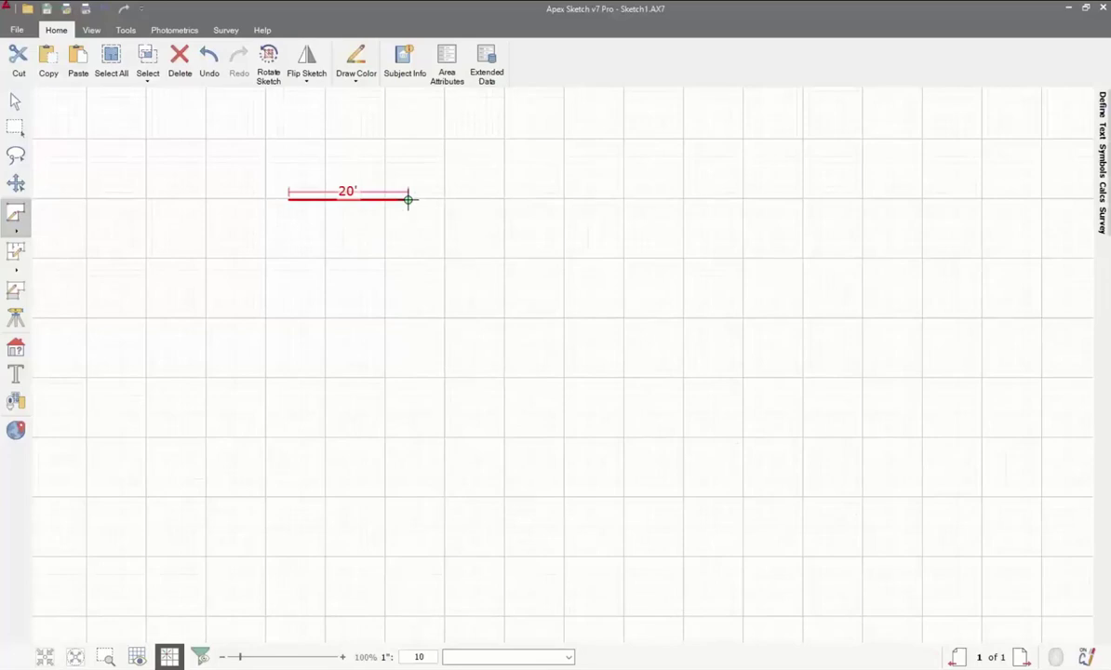
- Draw a 10' wall down from the 20' wall's right end, interrupt the outline, and resume it from the 10' wall's lower end
left_click(407, 199)
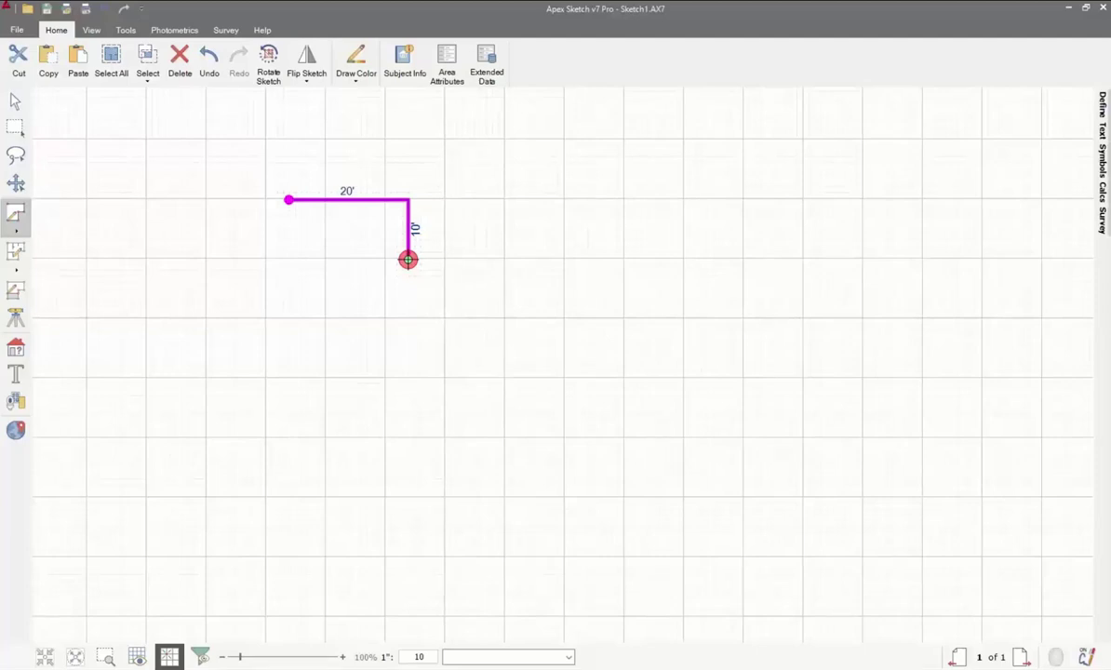
key("Escape")
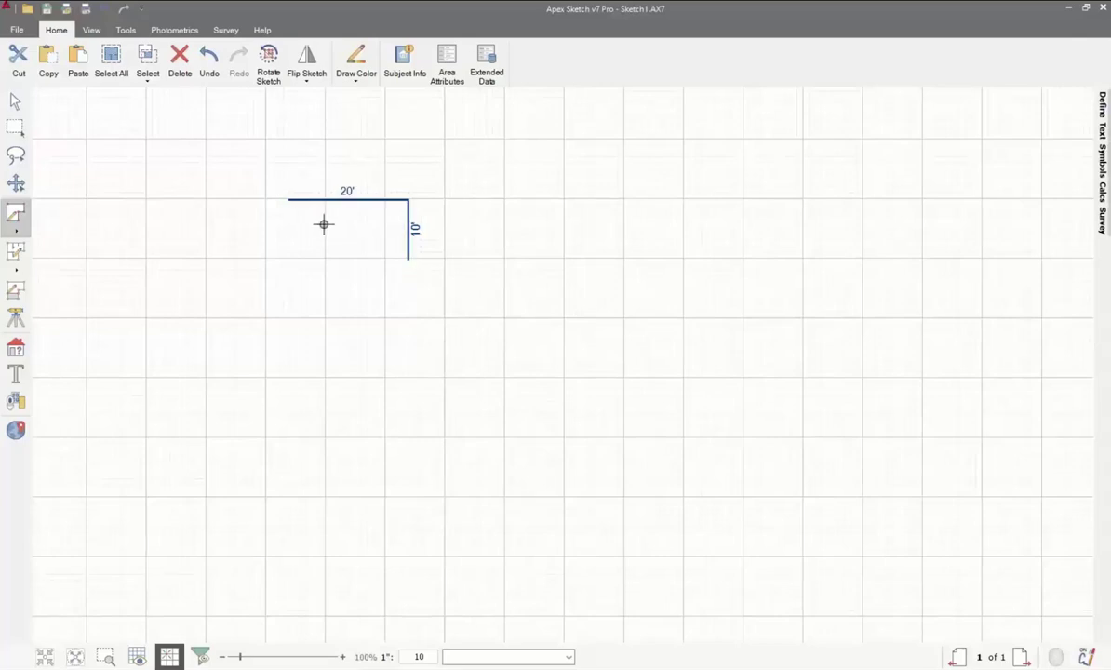
left_click(288, 199)
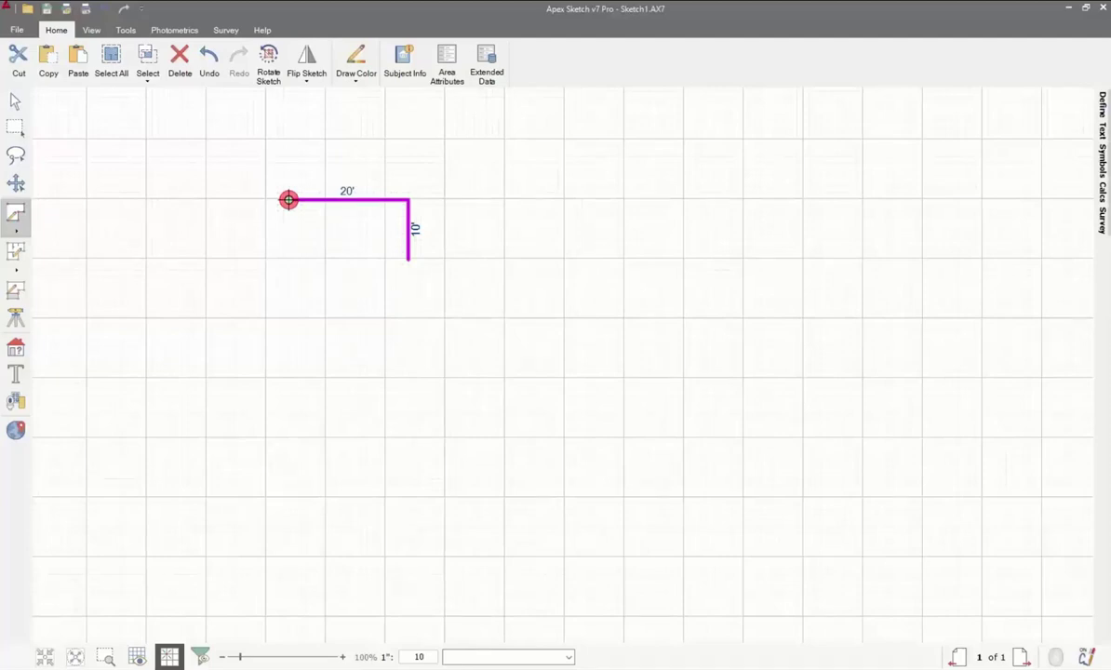
left_click(288, 199)
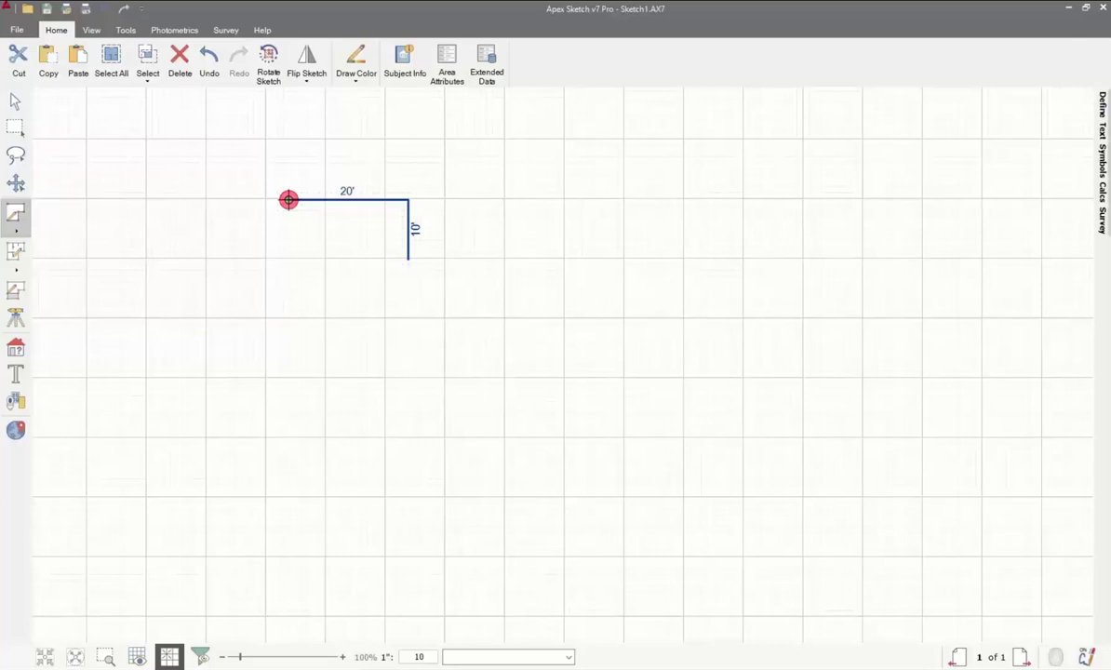
left_click(407, 259)
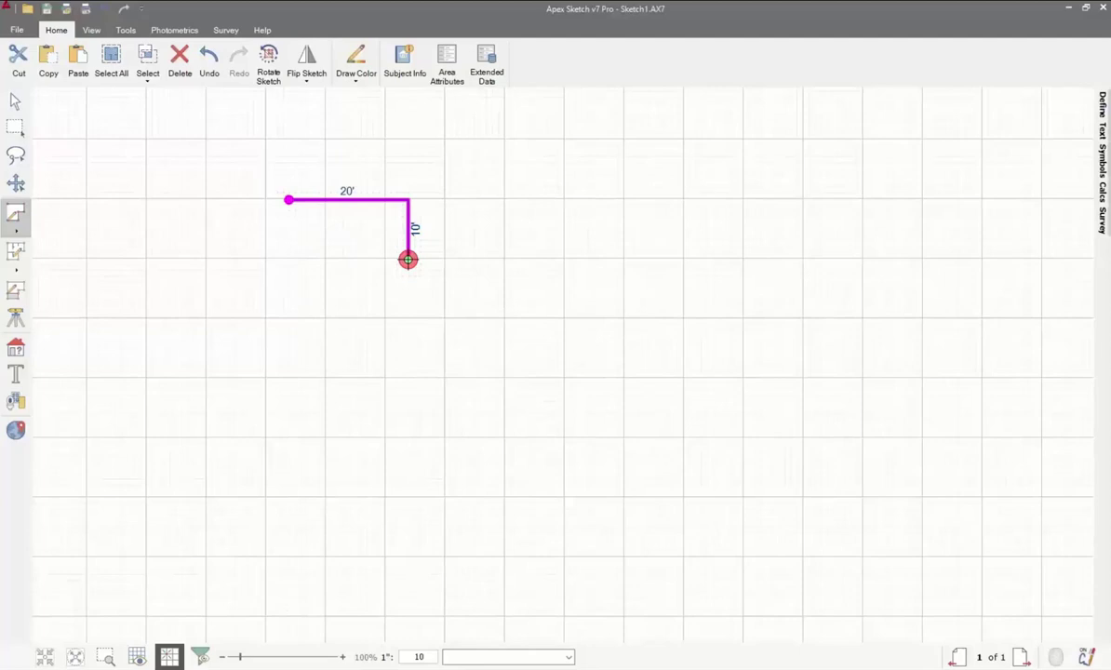
- Continue the outline with walls of 4' to the left, 7' down and 10' to the right
type("4")
key("Left")
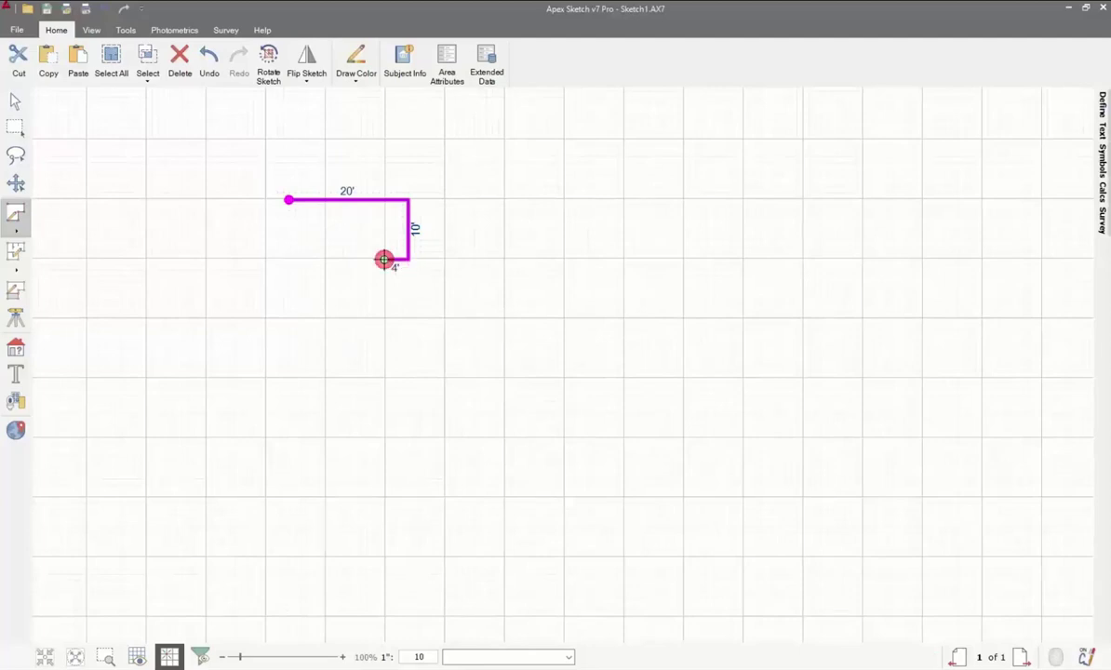
type("7")
key("Down")
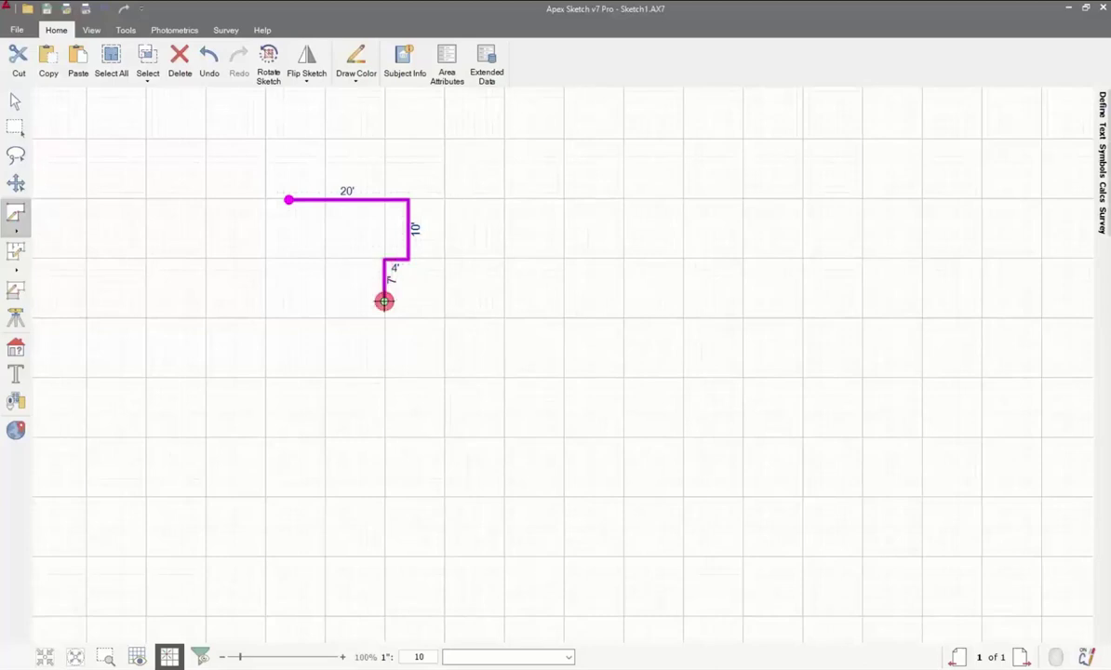
type("10")
key("Right")
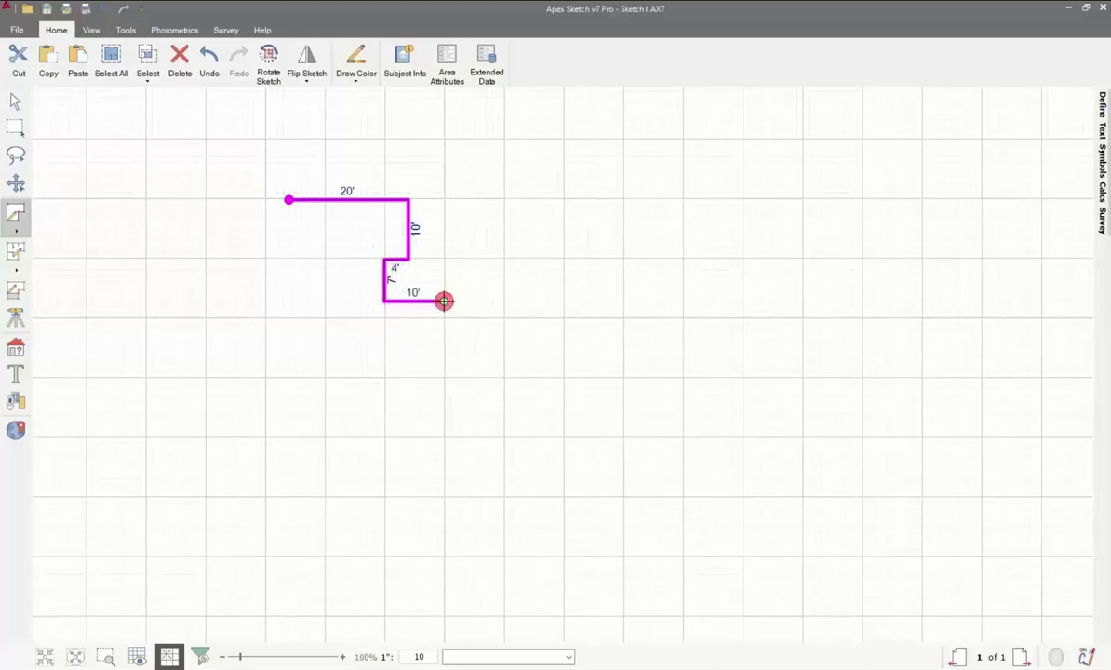
- Extend the outline with a 3' wall down, a 10' wall right and a 35' wall down
type("3")
key("Down")
type("10")
key("Right")
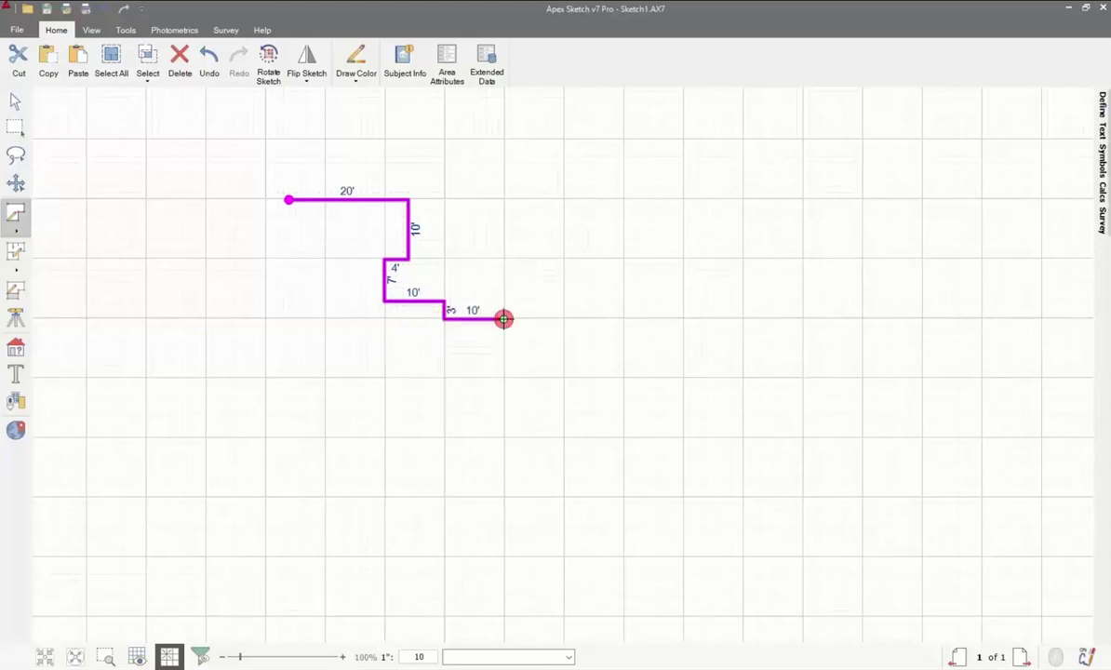
type("35")
key("Down")
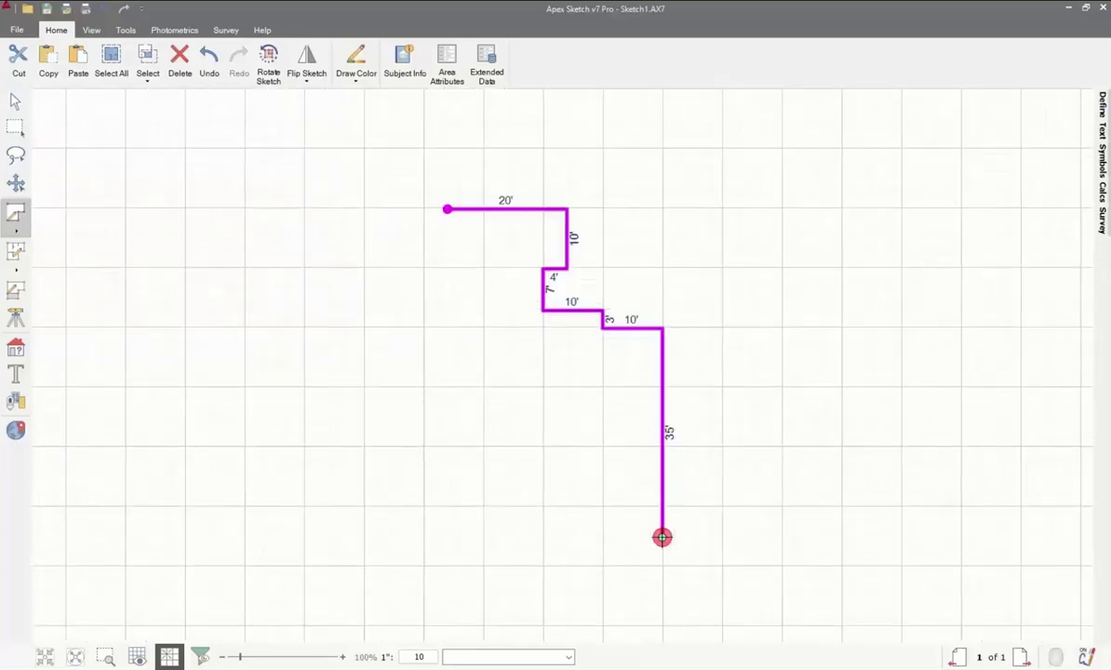
- Draw the 20' lower wall to the left and an 8' wall up from its end
type("20")
key("Left")
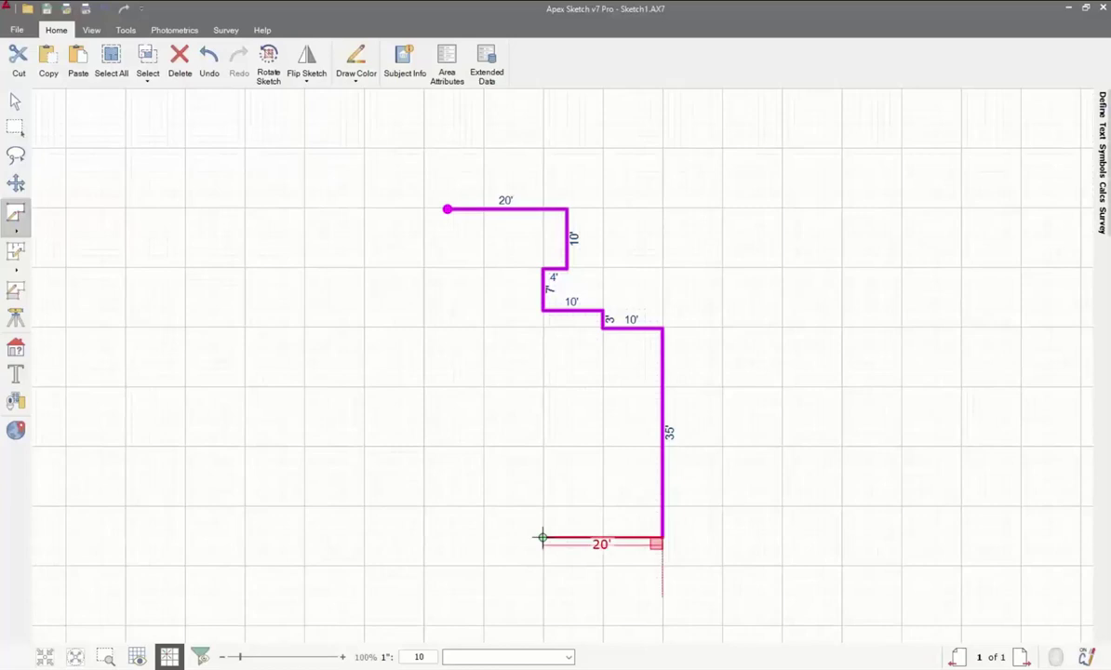
type("6")
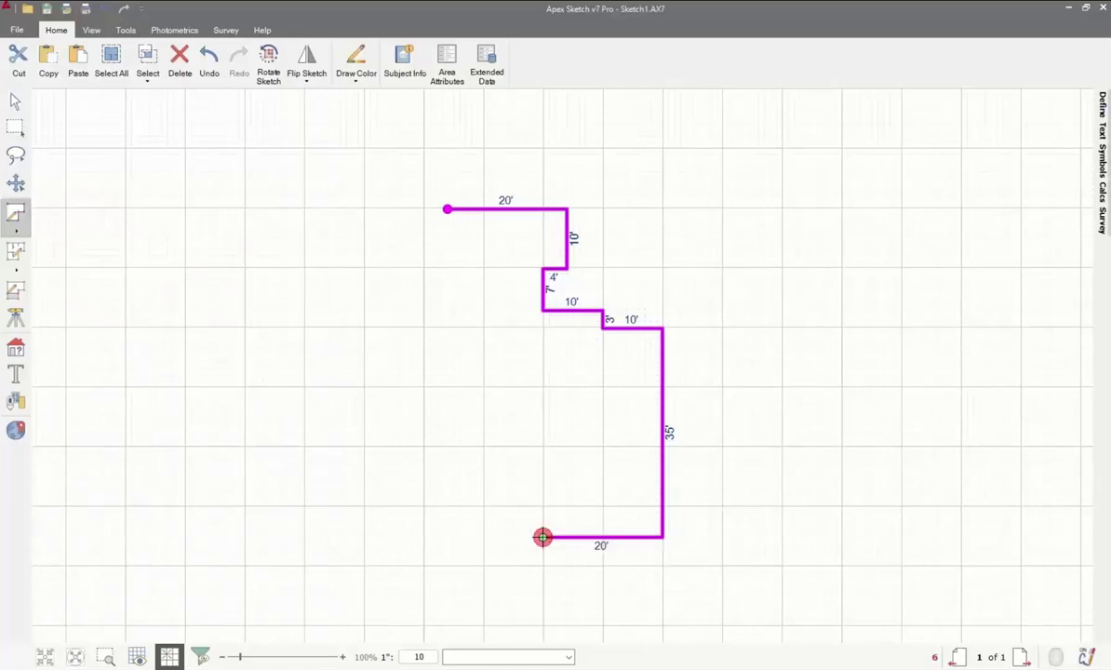
key("Up")
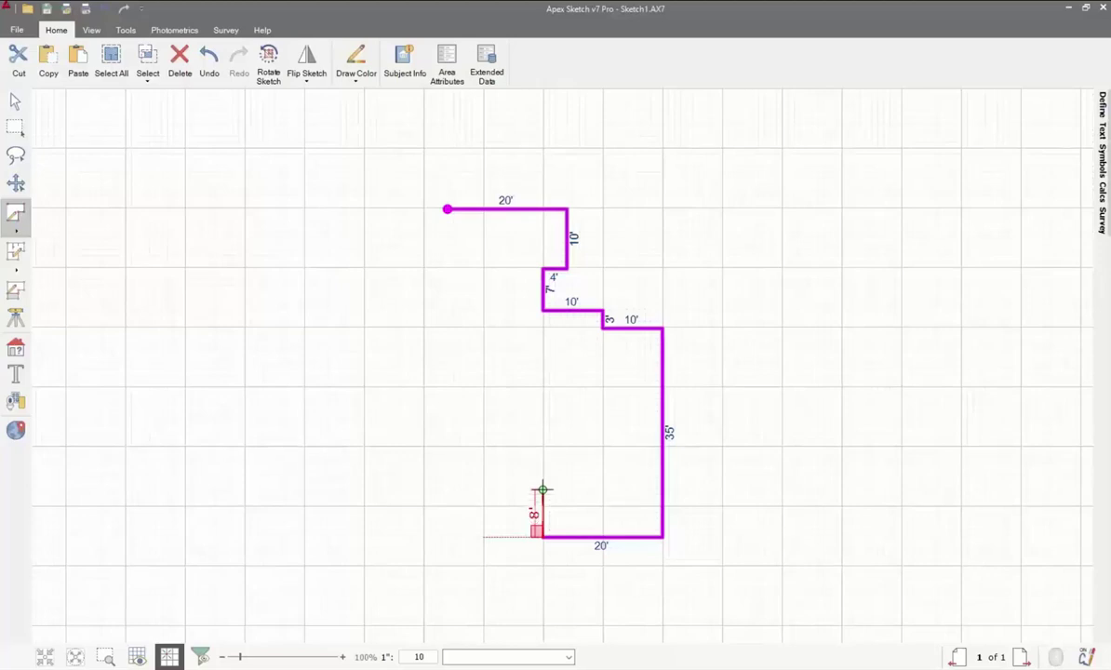
type("8")
left_click(542, 488)
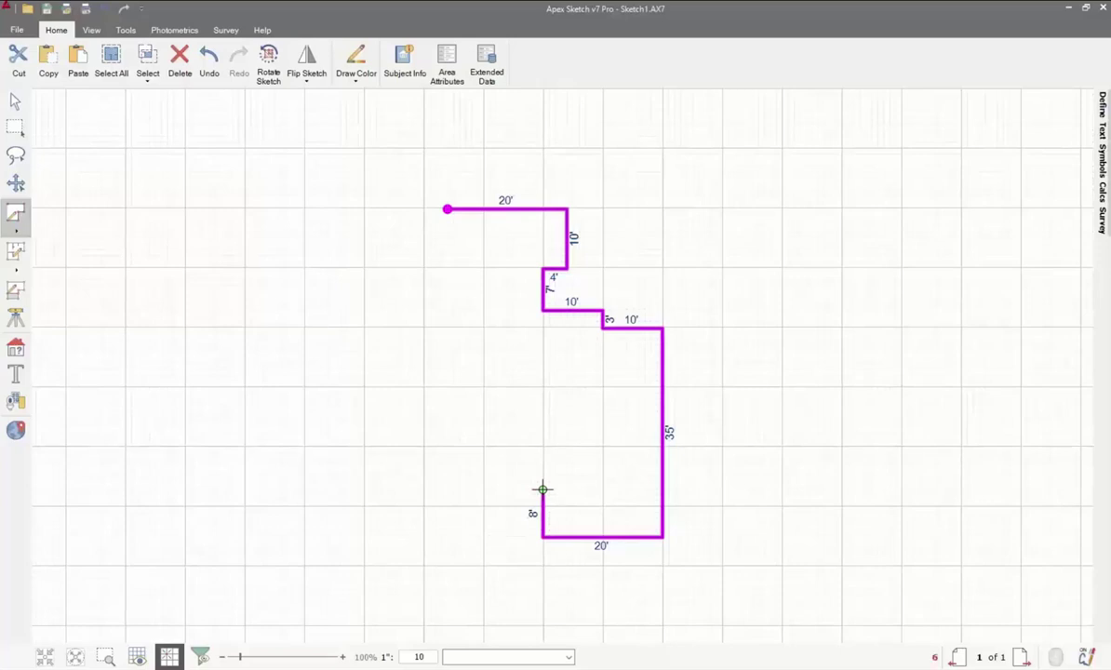
- Draw walls 6' left and 6' down to complete the recess, and a short 1' wall left where the bay begins
left_click(507, 489)
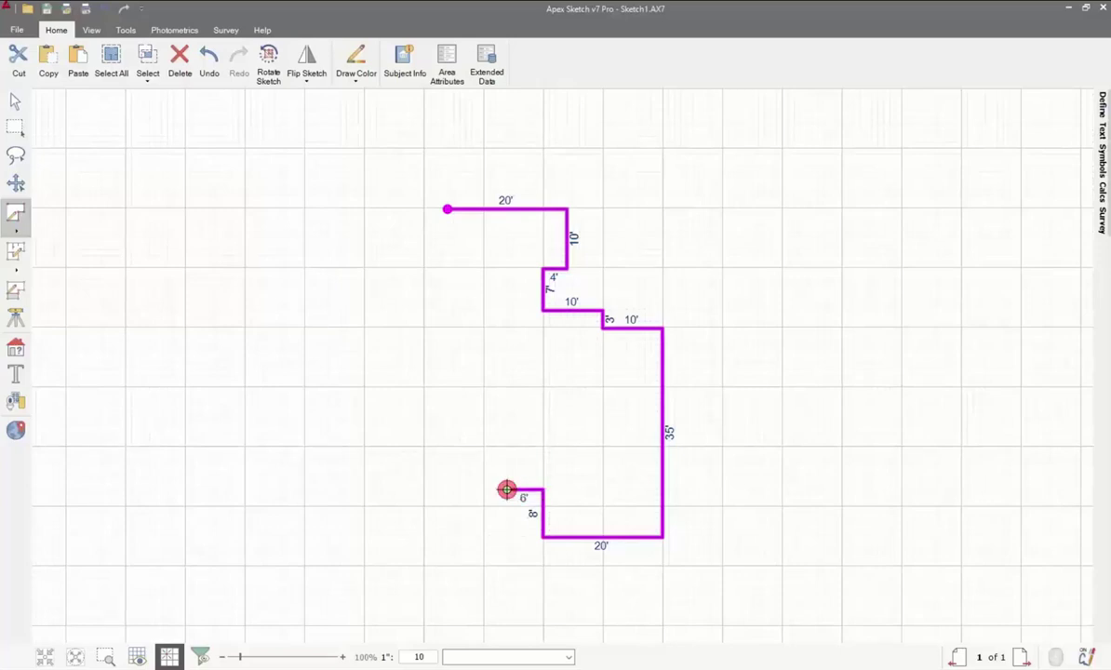
left_click(507, 525)
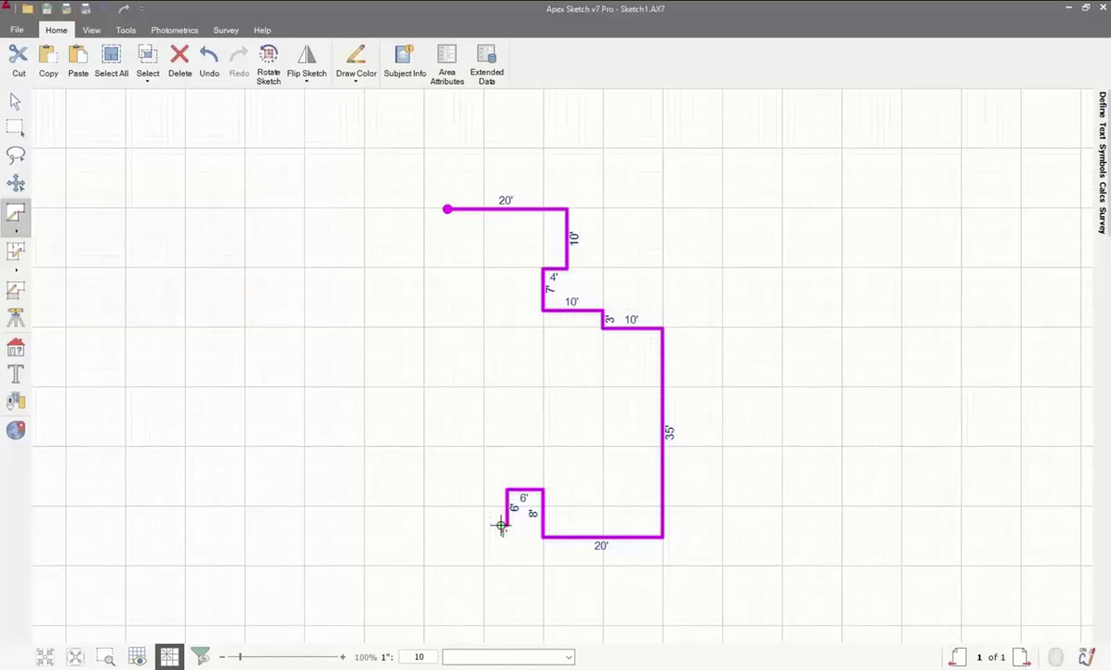
scroll(501, 526, "up", 3)
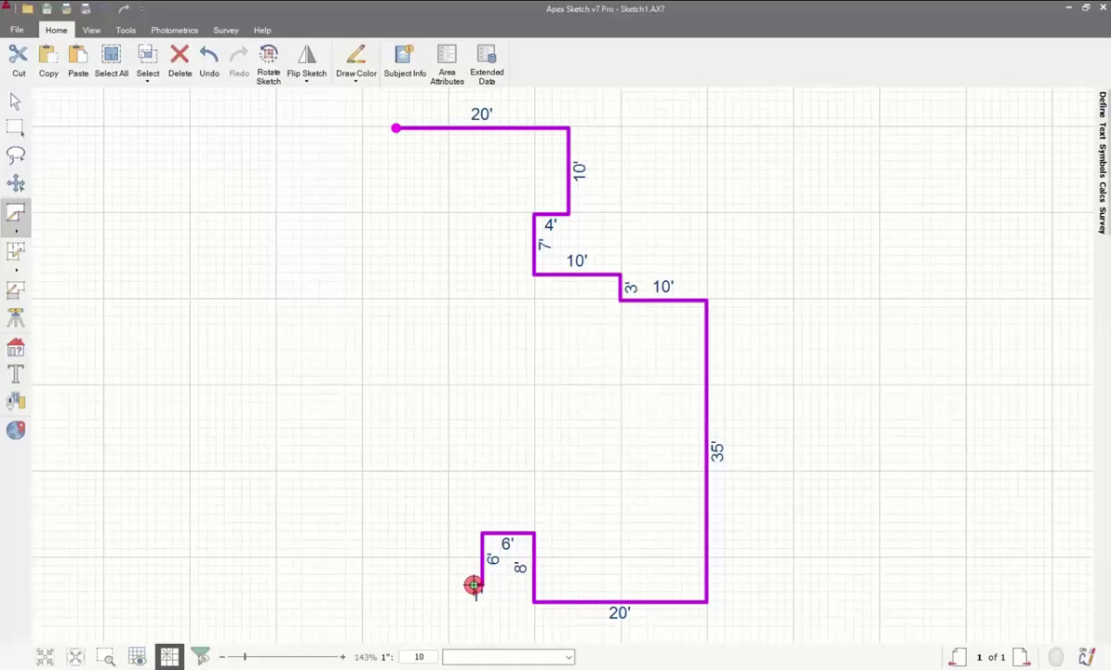
- Draw the bay's first diagonal wall with offsets of 2' down and 2' left
type("2")
key("Down")
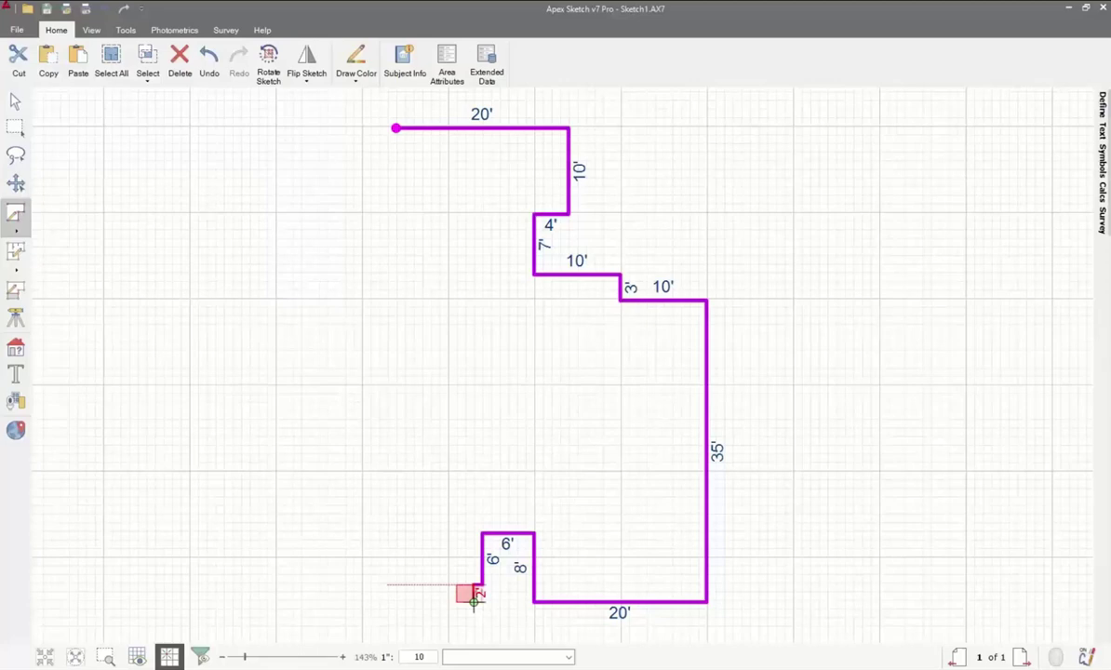
type("2")
key("End")
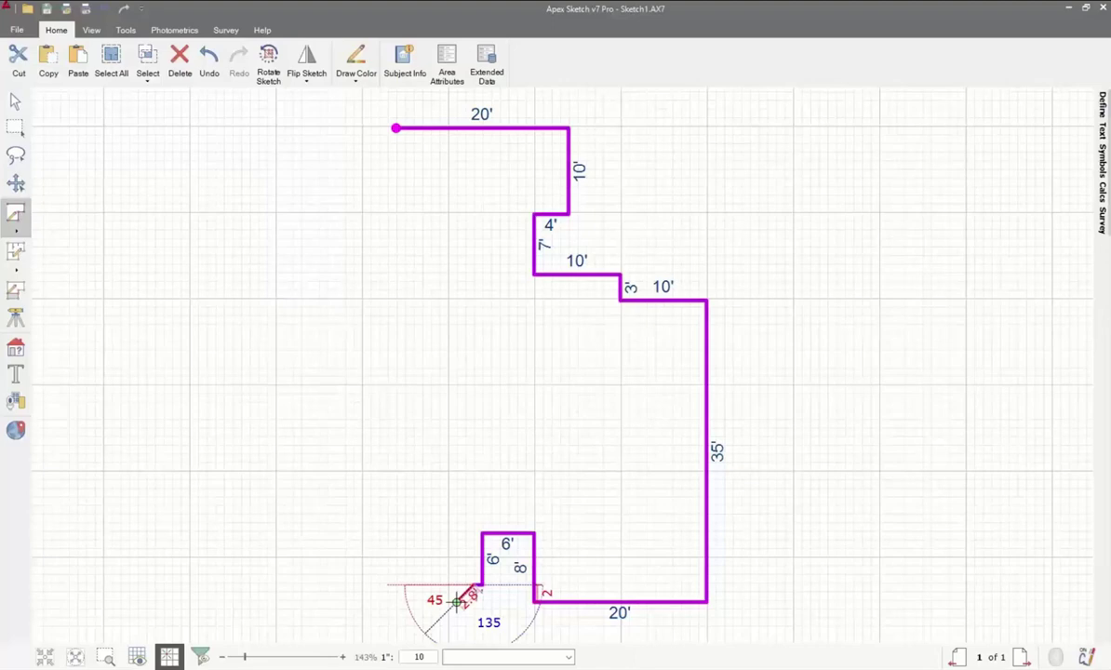
left_click(457, 602)
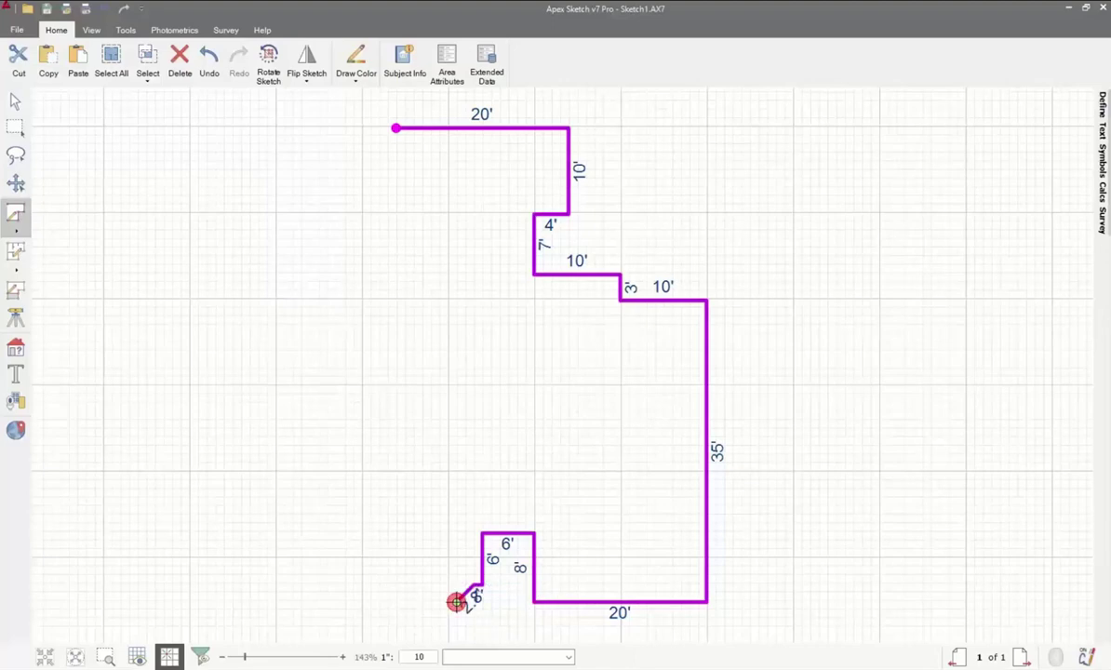
- Draw the bay's 6' front wall to the left and its second diagonal wall going 2' up and 2' left
type("6")
key("Left")
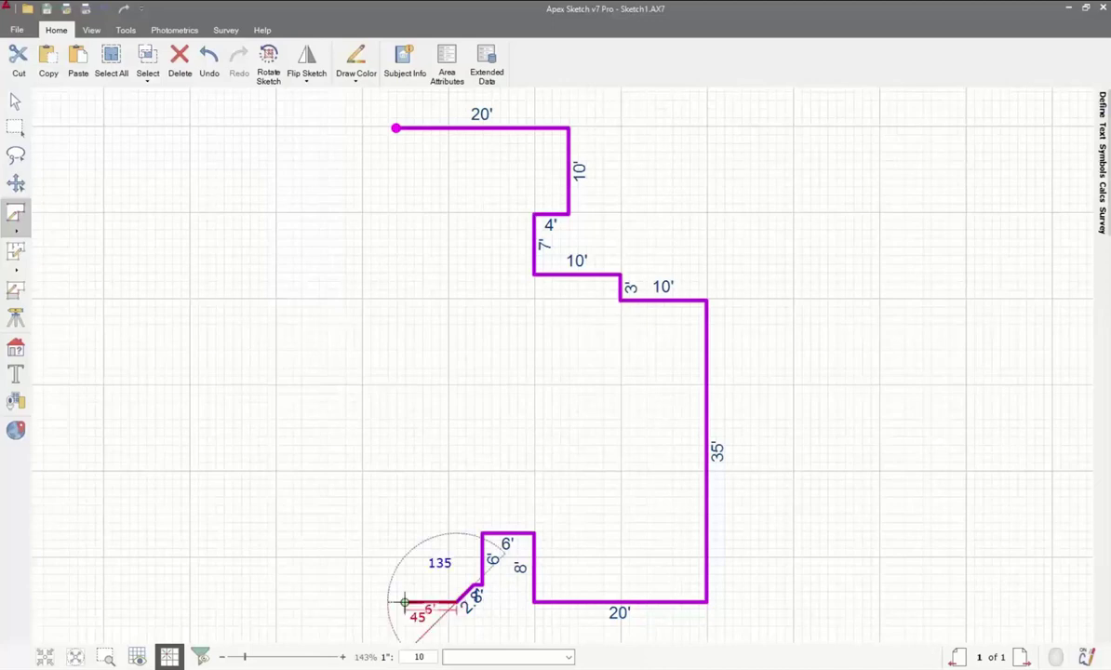
left_click(404, 602)
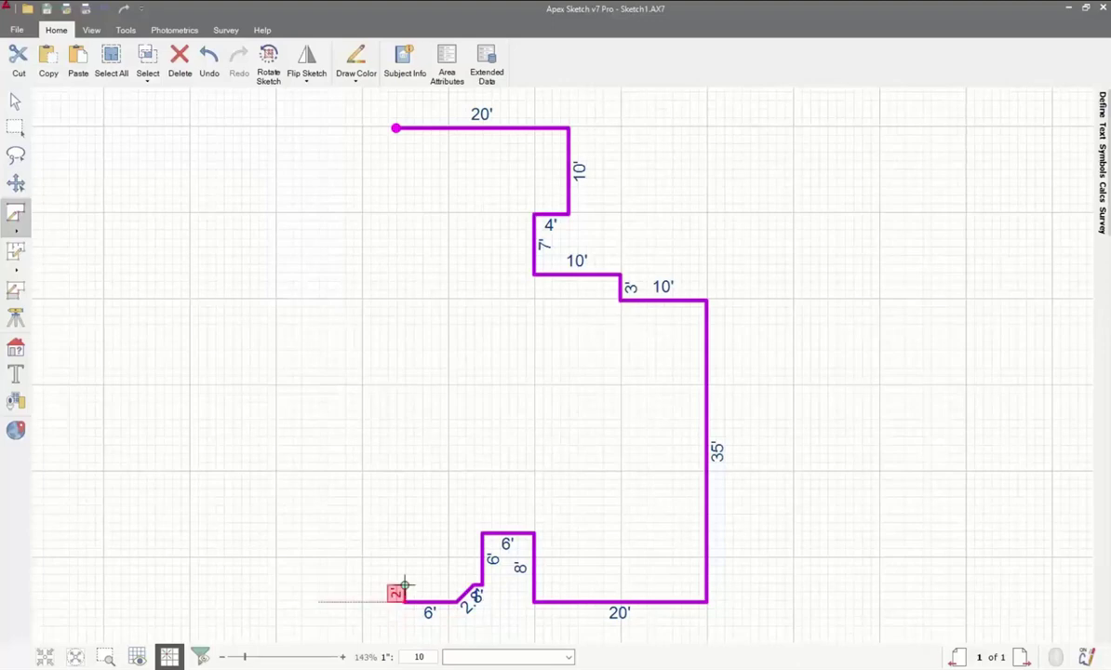
type("2")
key("Return")
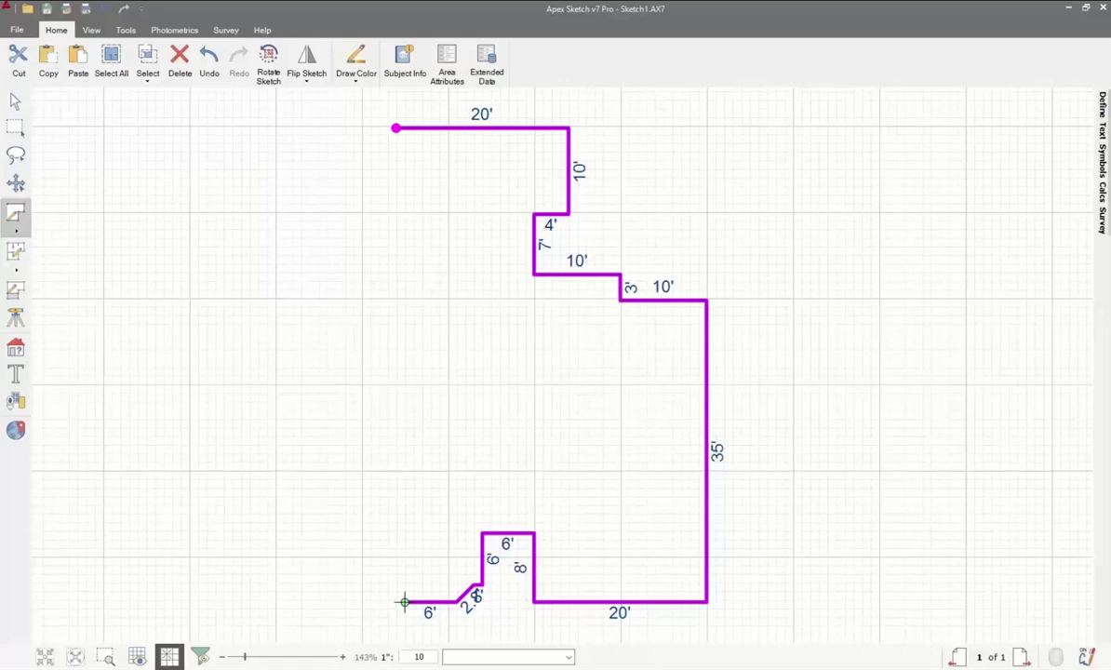
left_click(387, 585)
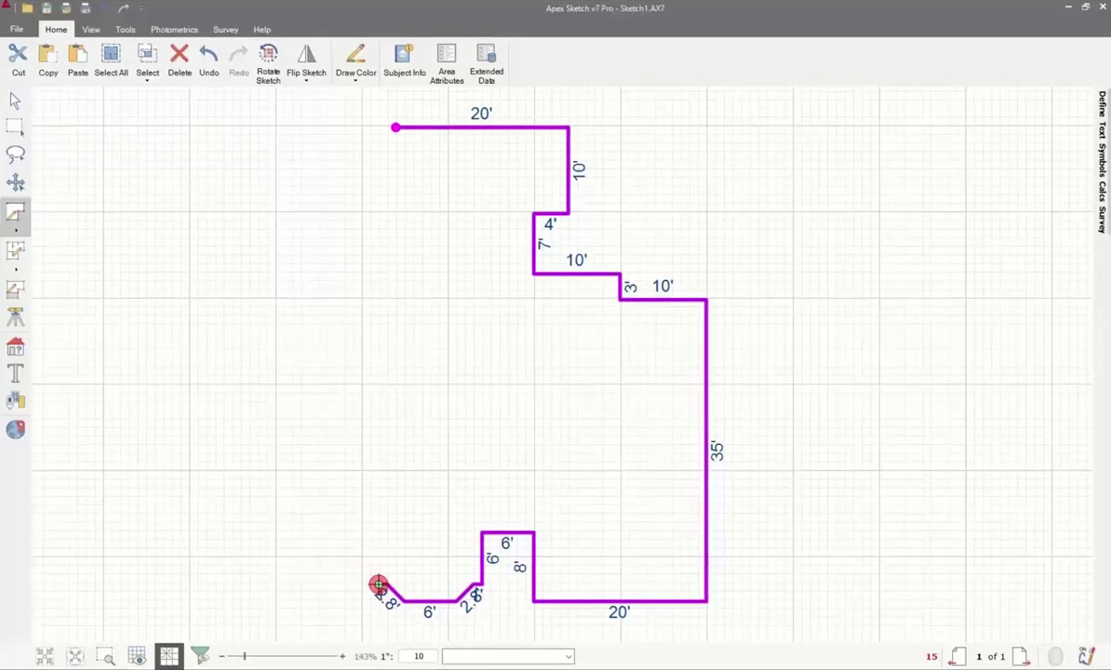
- Draw a 15' wall up from the bay's left side and a 20' wall turning left at a 53-degree angle
left_click(378, 455)
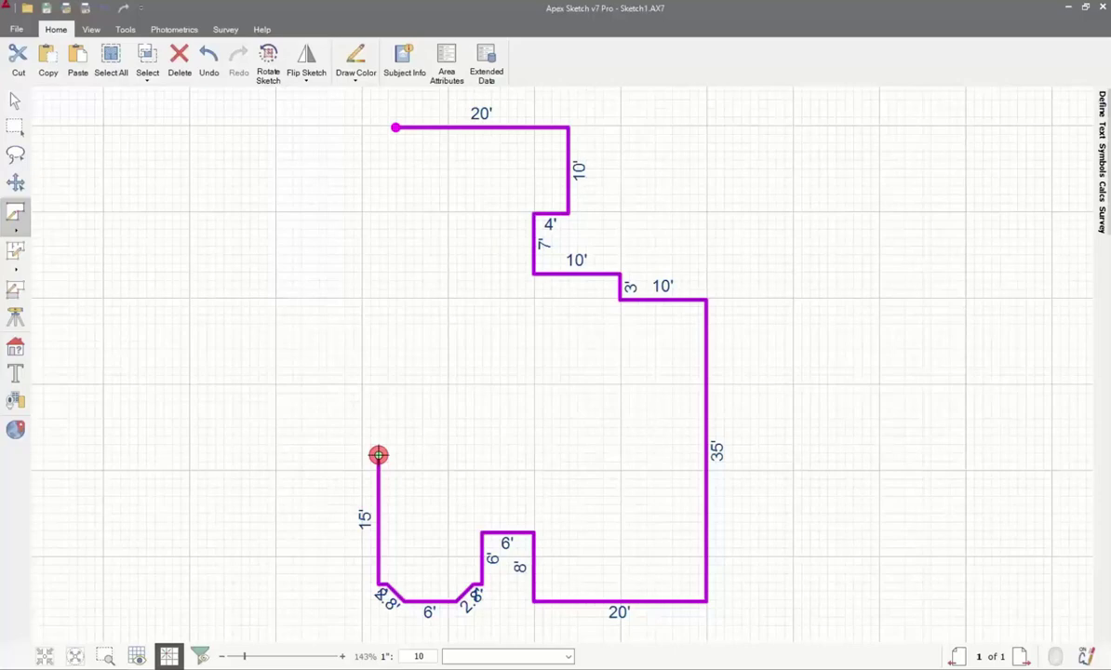
type("20")
key("Left")
type("53")
key("Return")
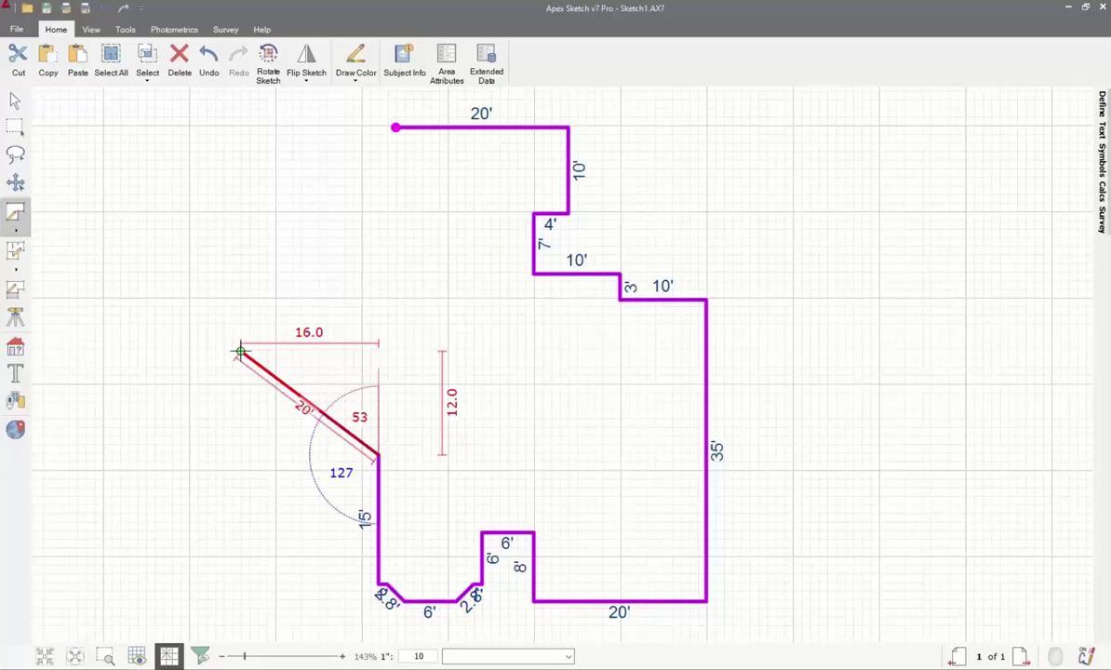
left_click(240, 352)
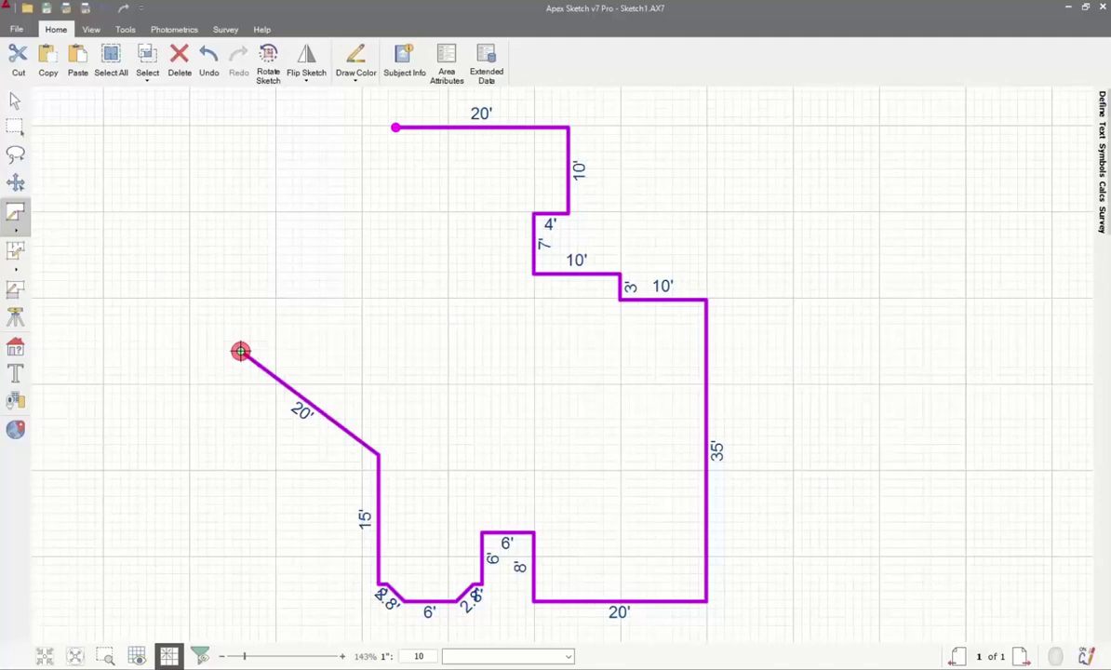
- Draw a 15' wall up to the right, square to the angled 20' wall, and close the outline with 8.9' right and 14' up
type("15")
key("Right")
key("Return")
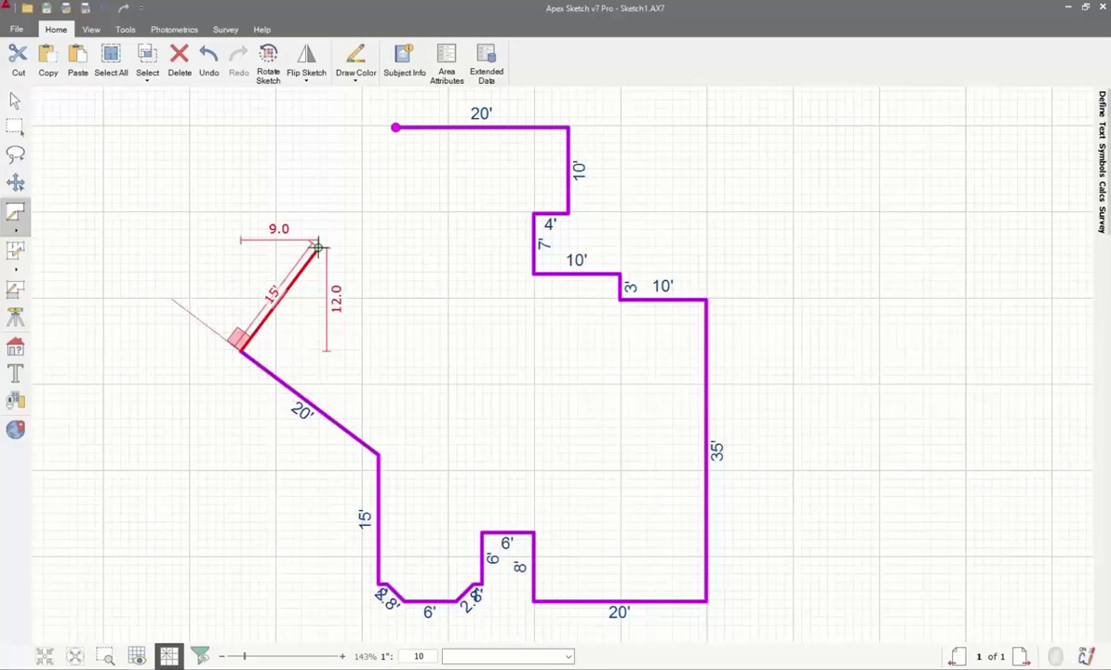
left_click(317, 247)
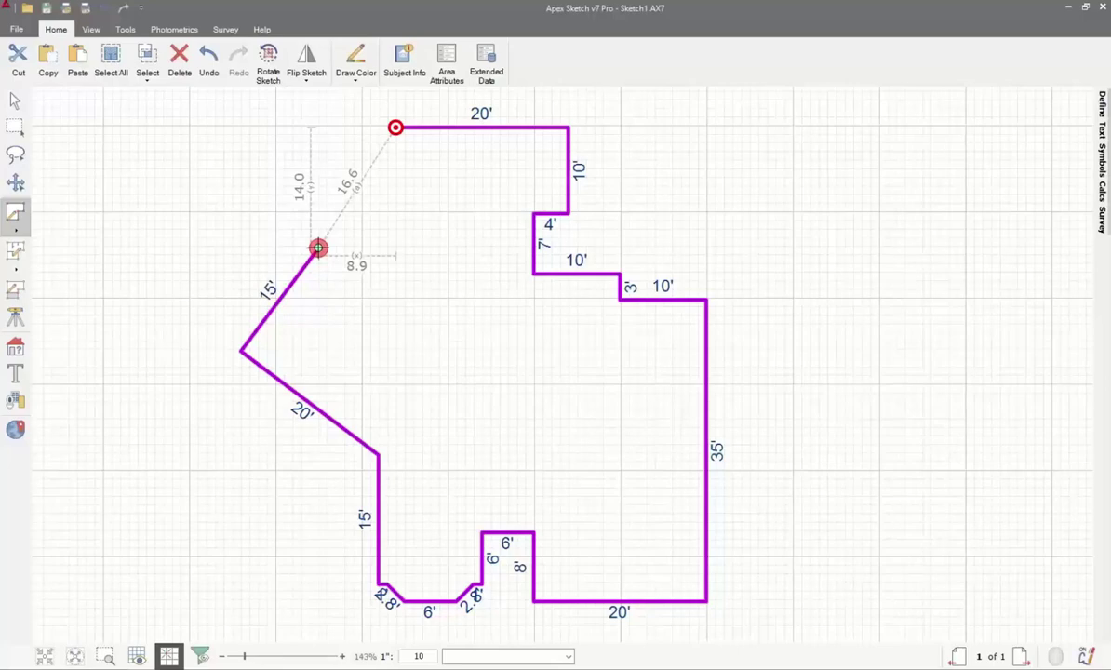
left_click(395, 247)
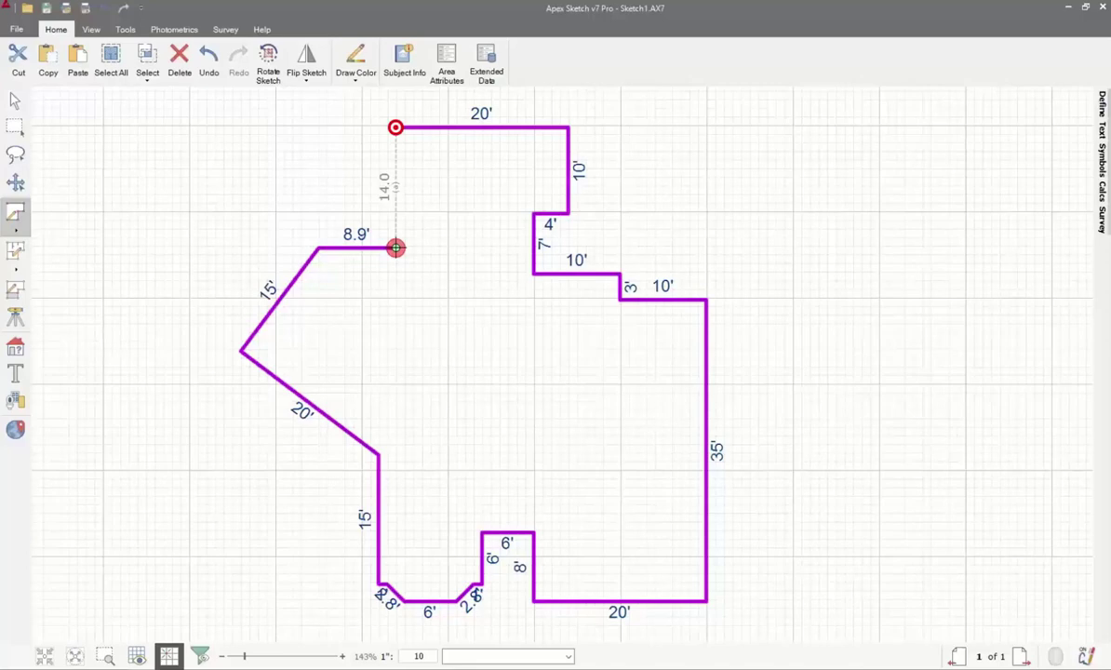
left_click(395, 128)
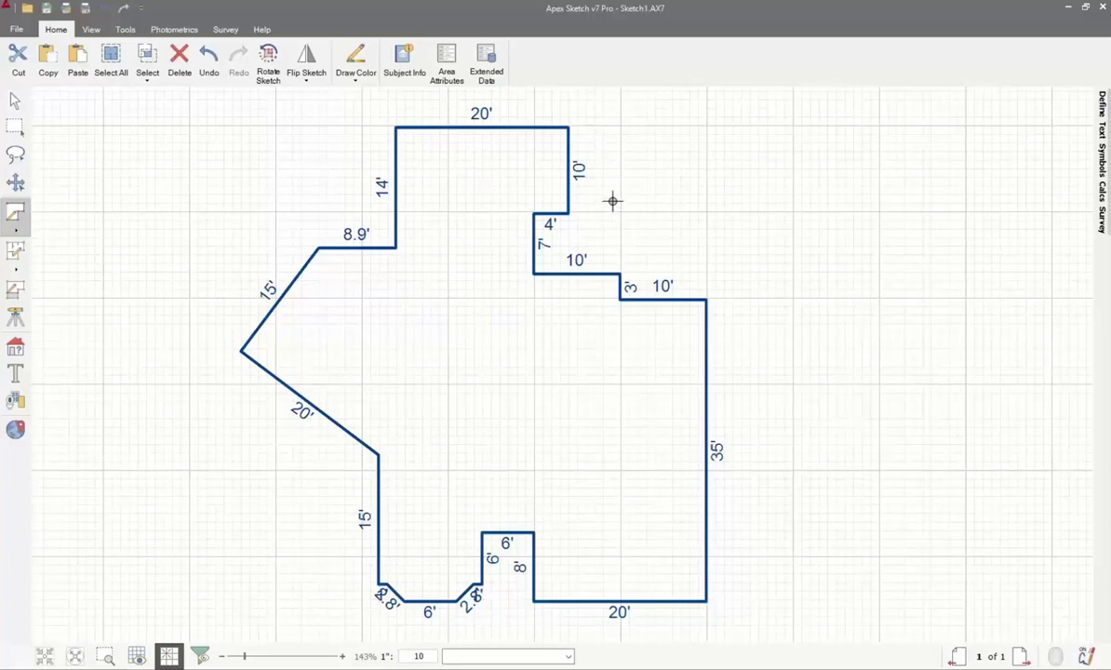
- Start a second area at the first area's upper right corner and draw its first wall 6' to the right
left_click(568, 128)
left_click(568, 126)
left_click(620, 126)
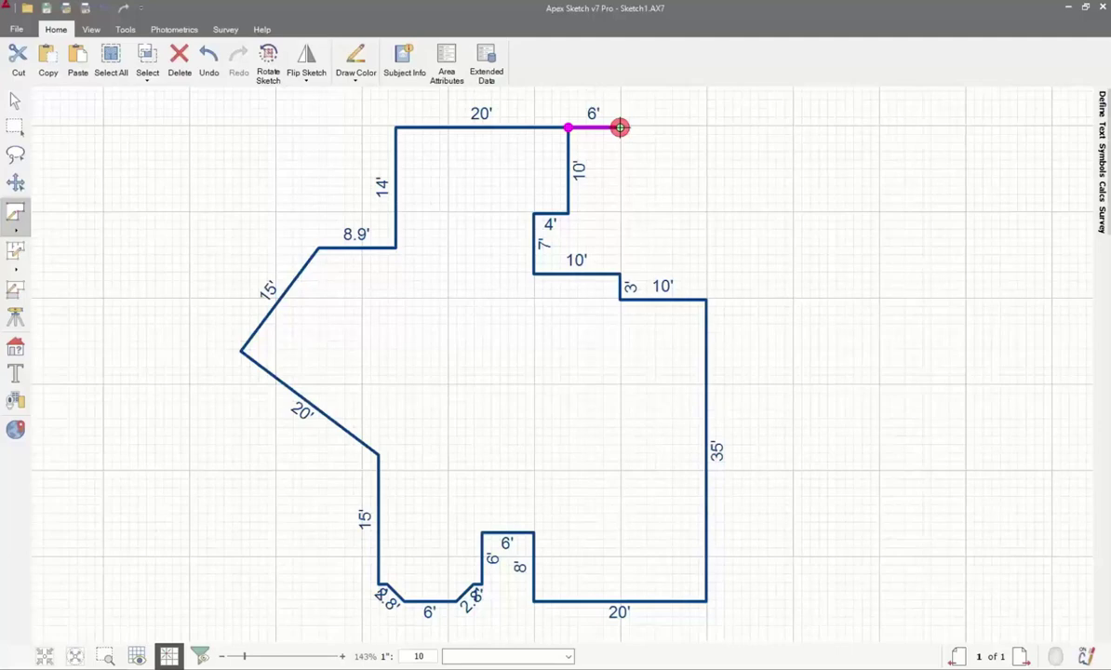
- Draw a curved wall from the 6' wall's end to a point 10' right and 10' down, bulging outward as a 90-degree arc
type("10")
key("Down")
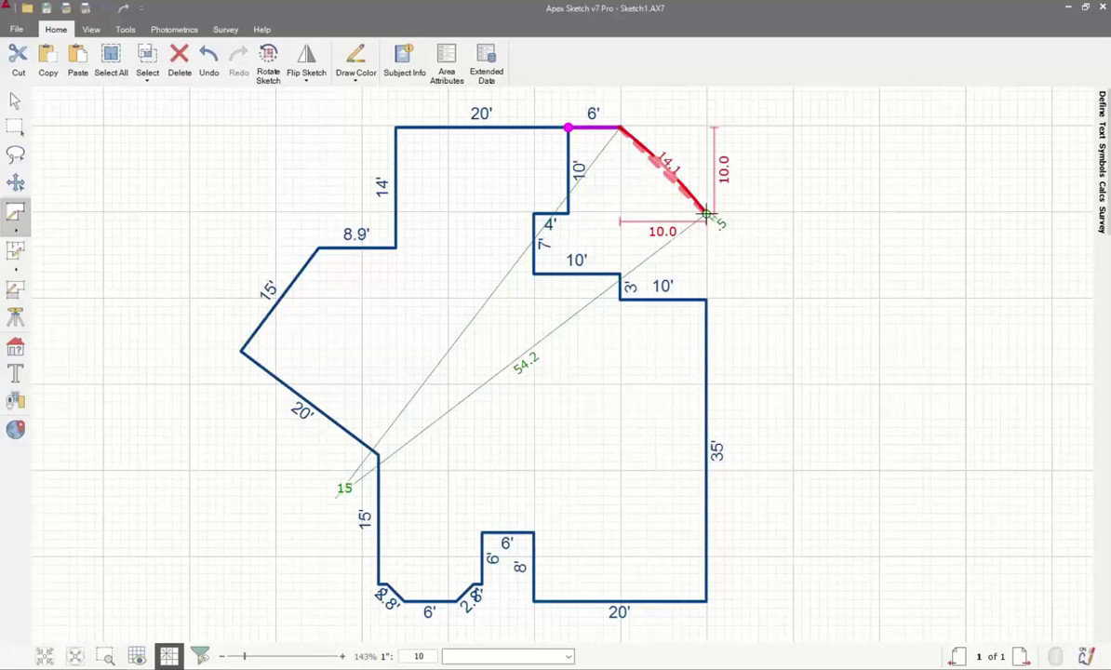
scroll(706, 215, "up", 2)
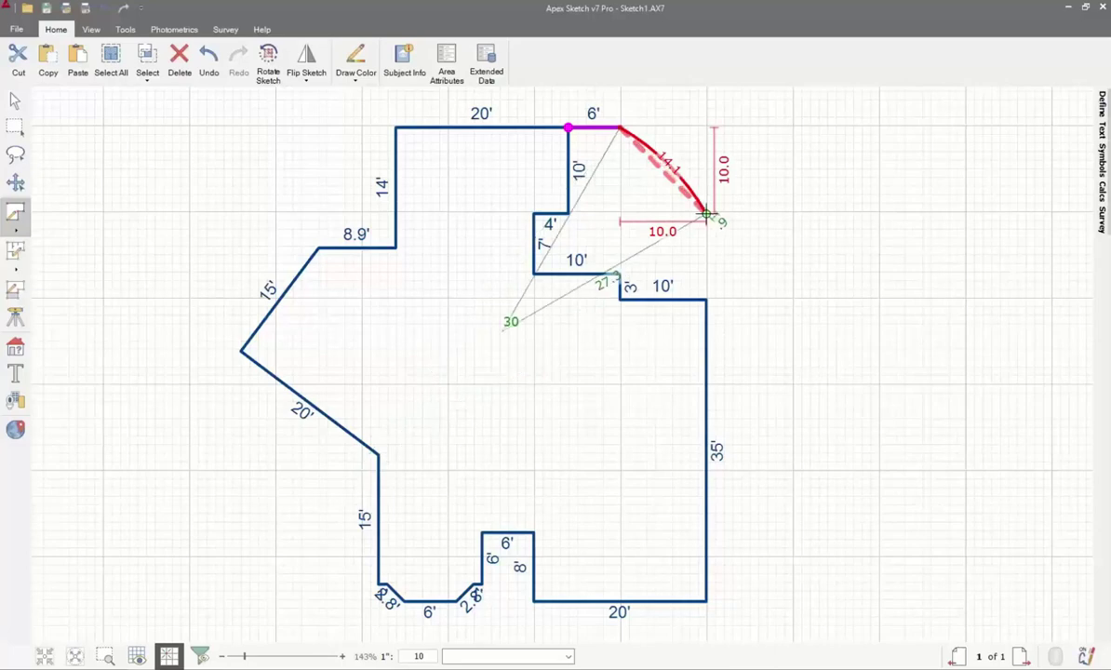
scroll(706, 215, "up", 2)
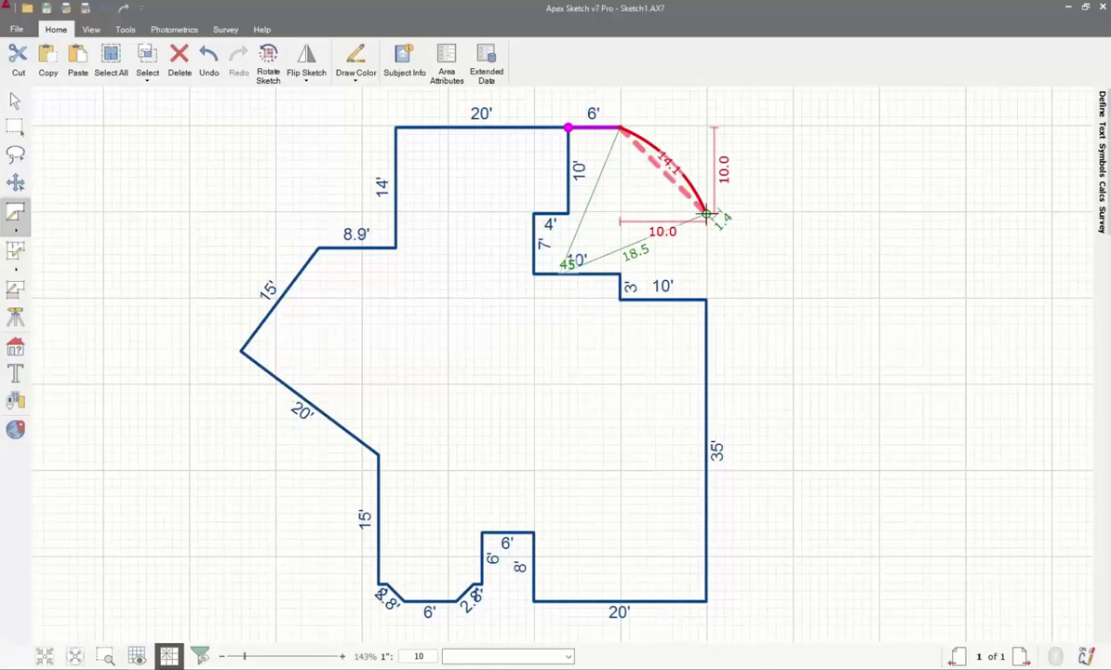
scroll(707, 215, "up", 2)
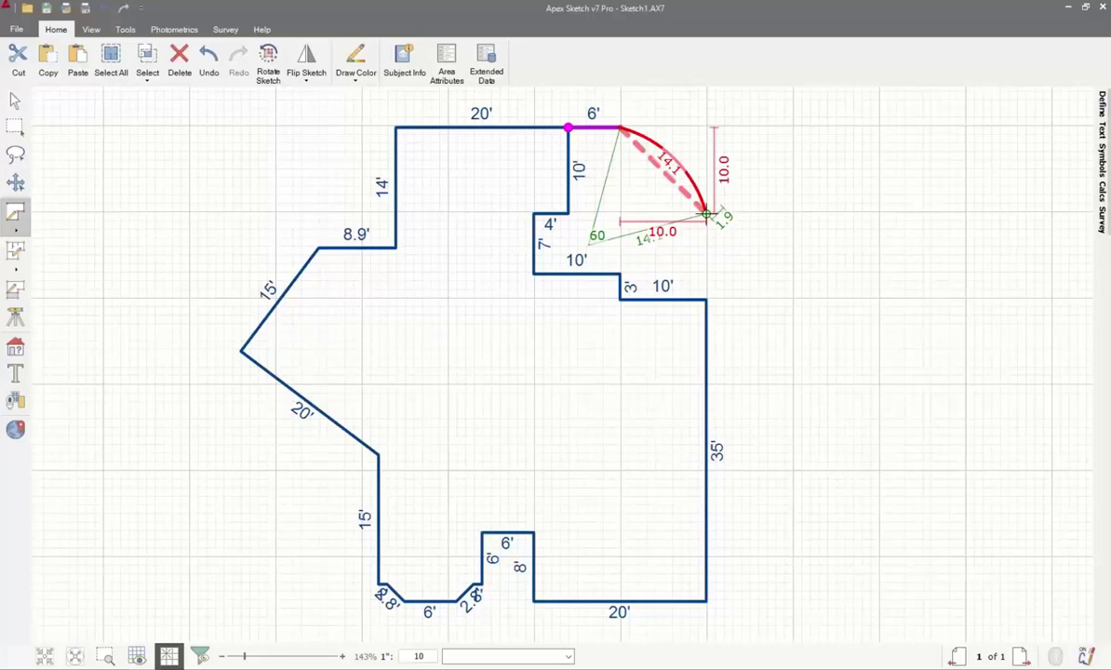
scroll(707, 215, "up", 2)
scroll(706, 215, "up", 2)
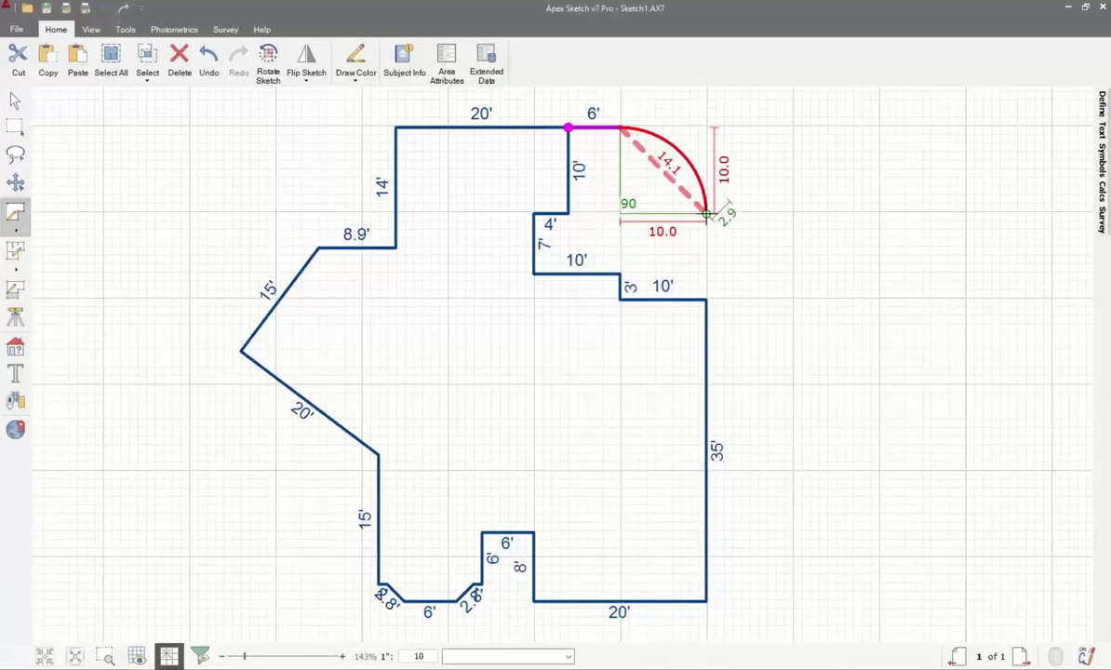
left_click(706, 215)
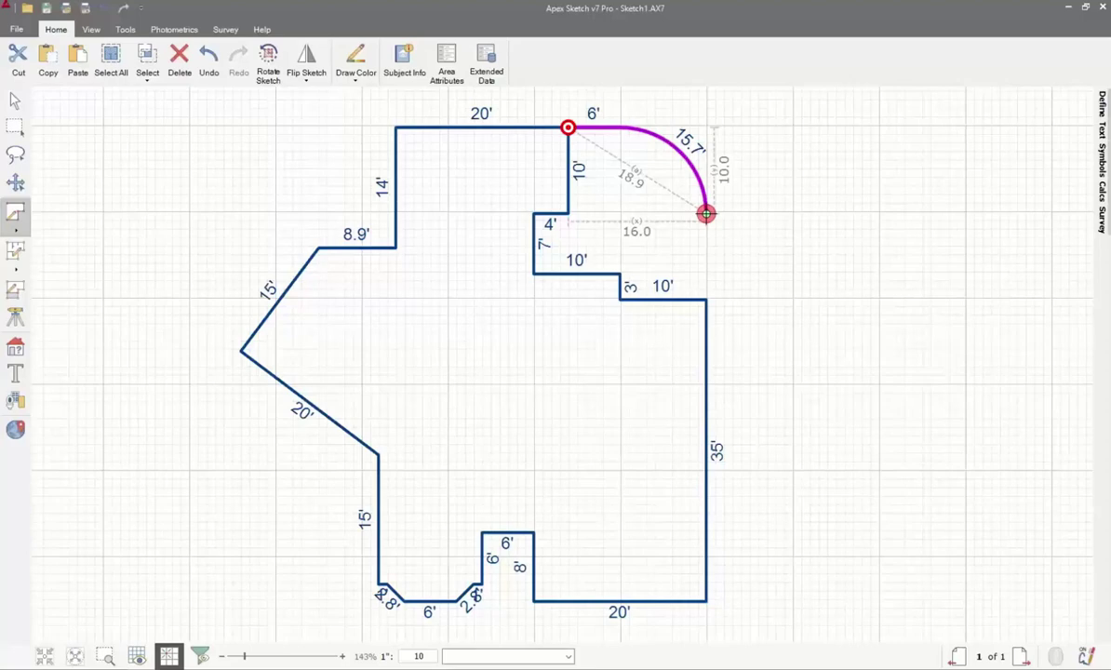
- Draw a 10' wall straight down from the curve's end to the first area's corner and close the second area
left_click(706, 214)
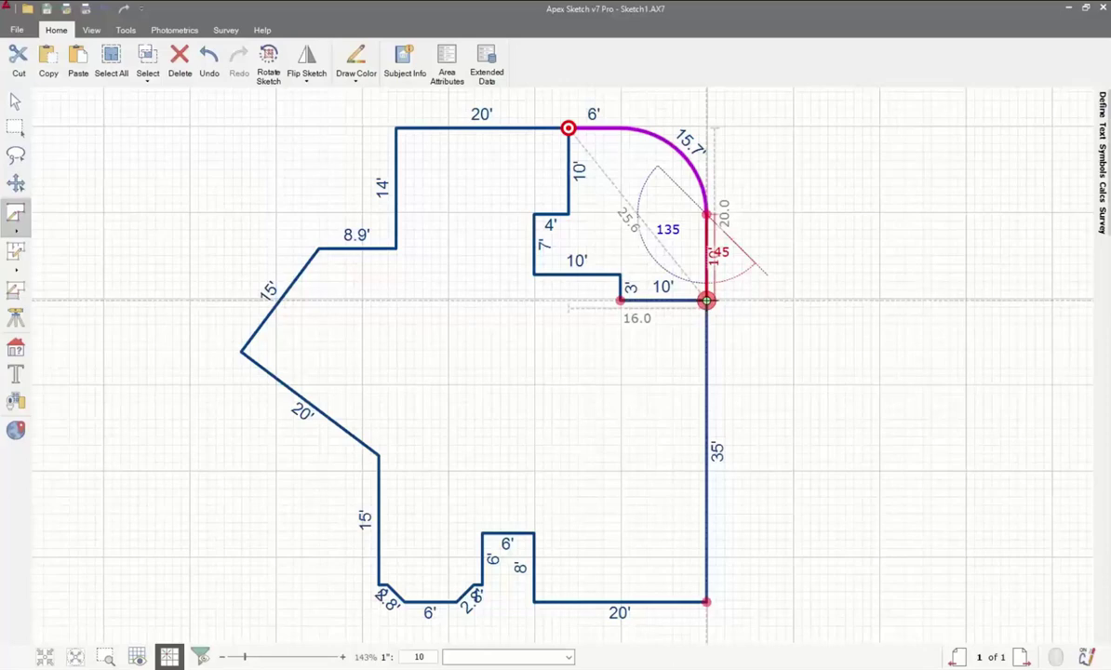
left_click(707, 300)
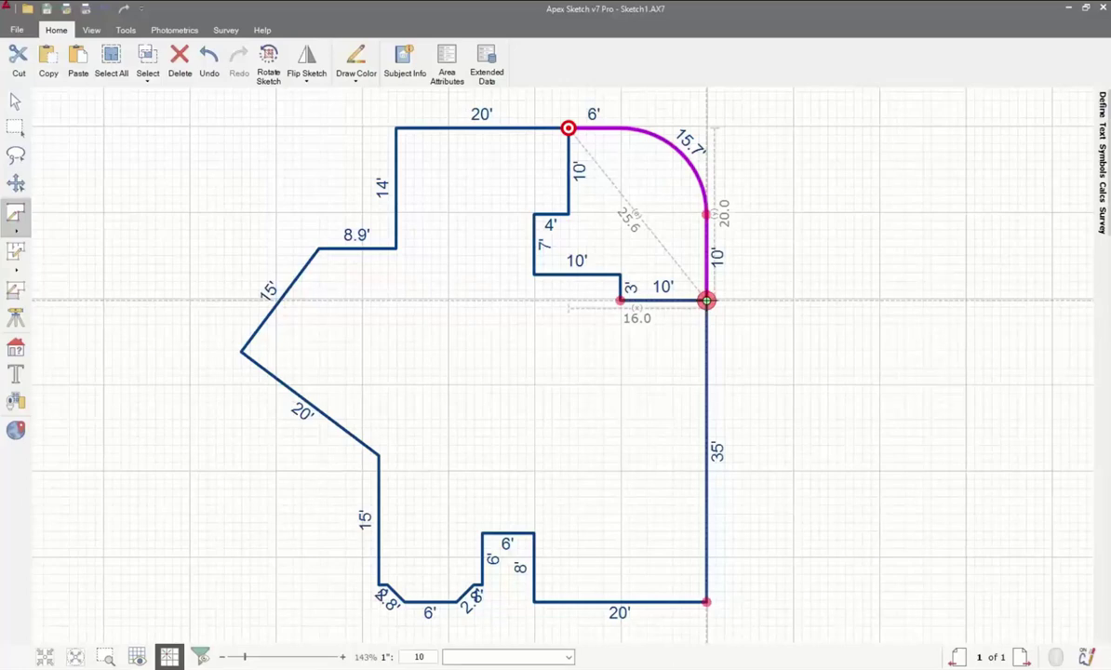
left_click(707, 300)
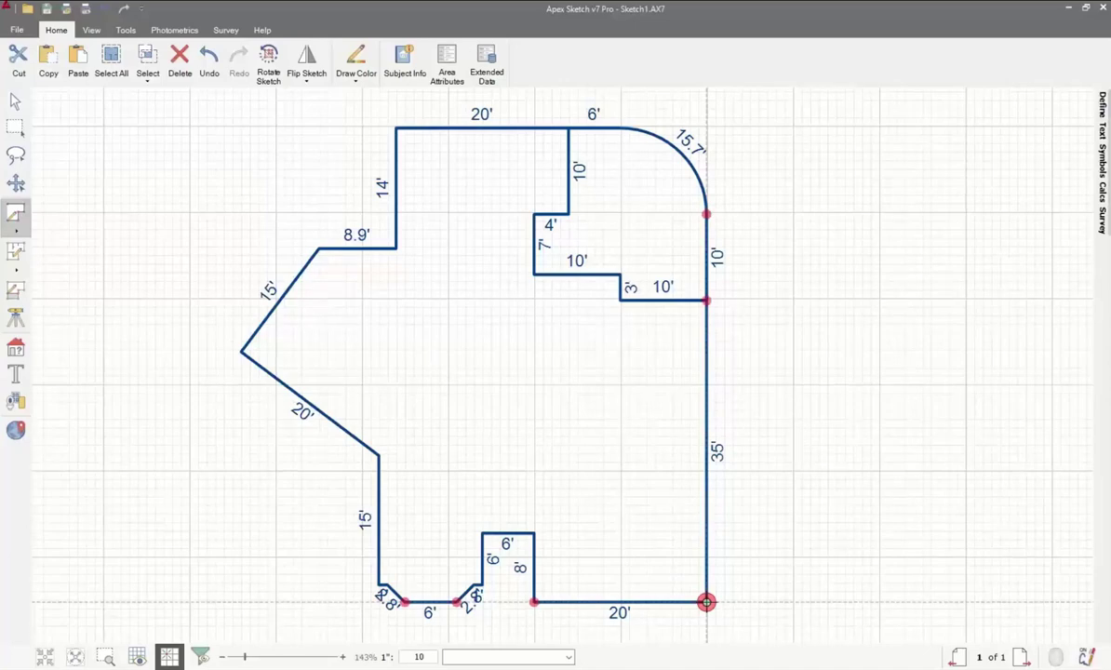
- Draw a 24' by 20' rectangular area against the 35' wall, starting at the building's lower right corner, and close it on that wall
left_click(706, 602)
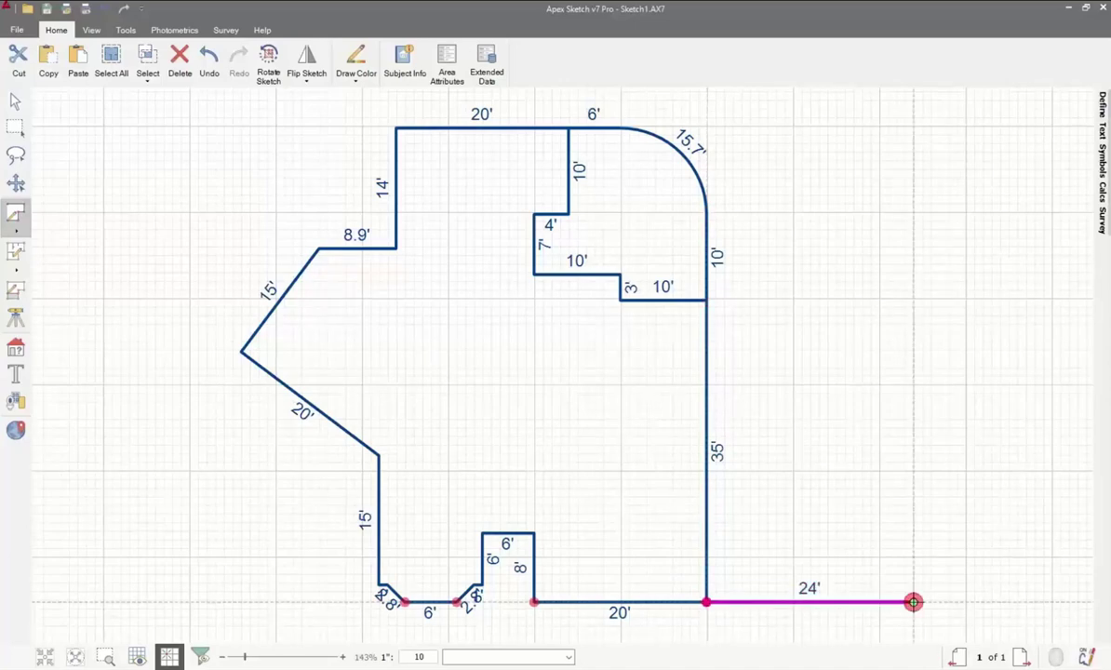
left_click(913, 602)
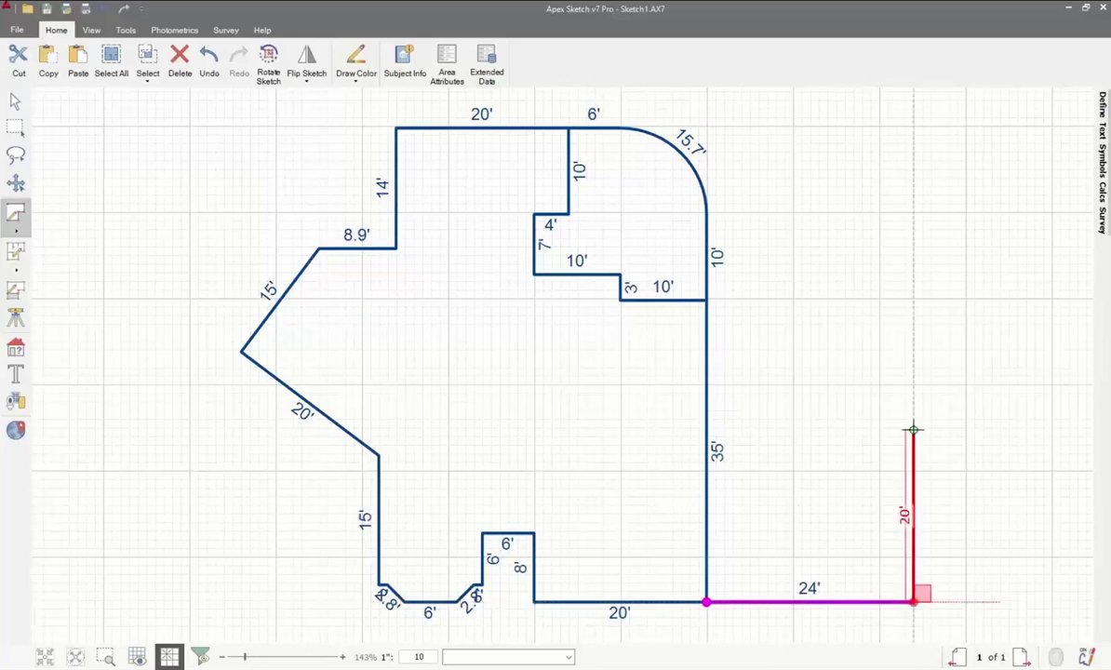
left_click(913, 431)
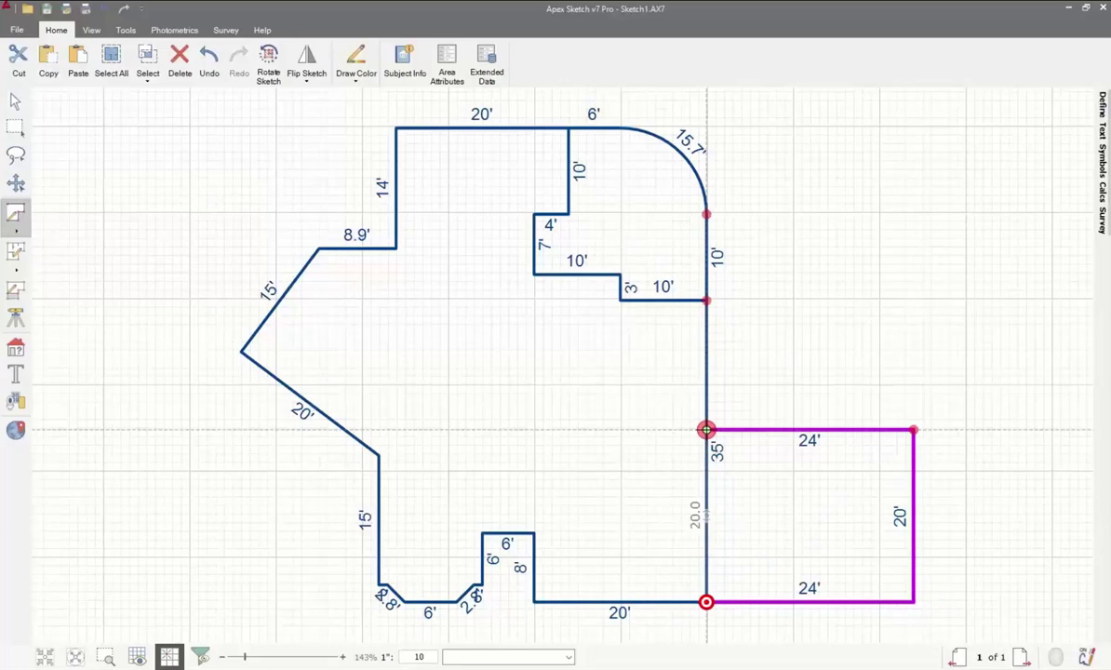
left_click(706, 430)
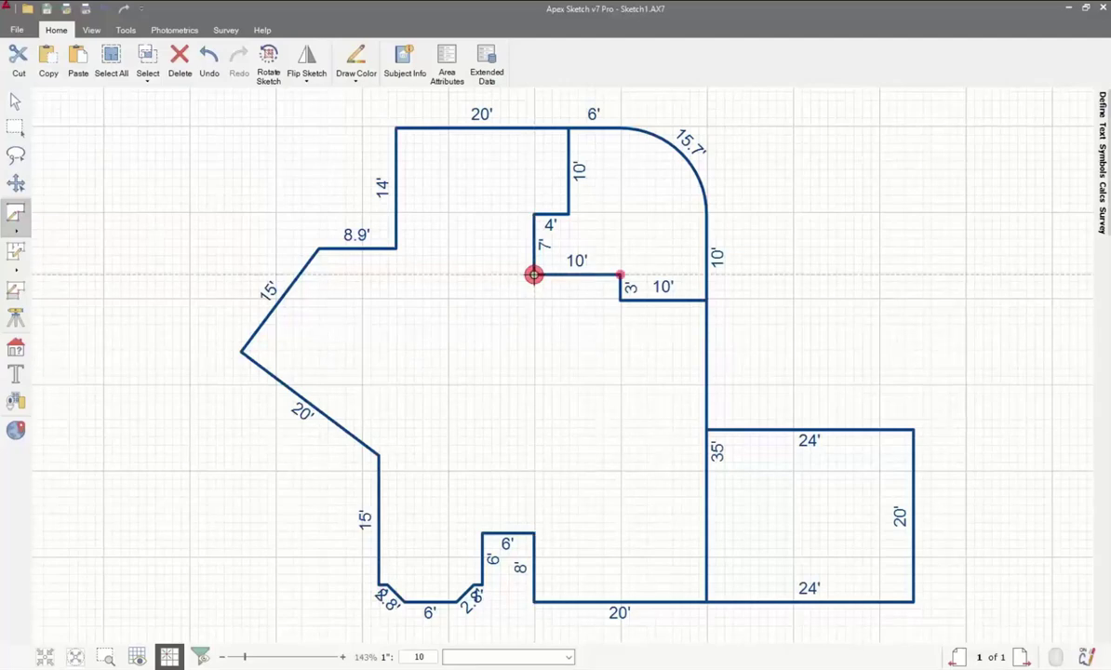
- Draw interior walls from the inner corner of the 7' and 10' walls: 12' down, 6' left, 9' down and 12' left to the outer wall corner
left_click(533, 275)
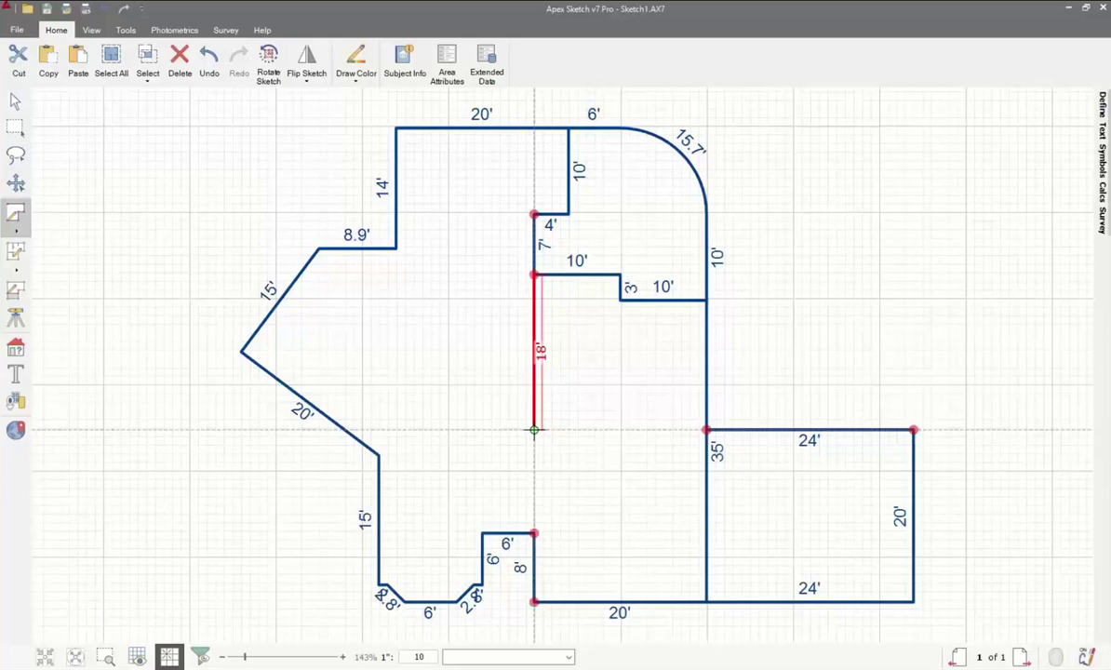
left_click(533, 377)
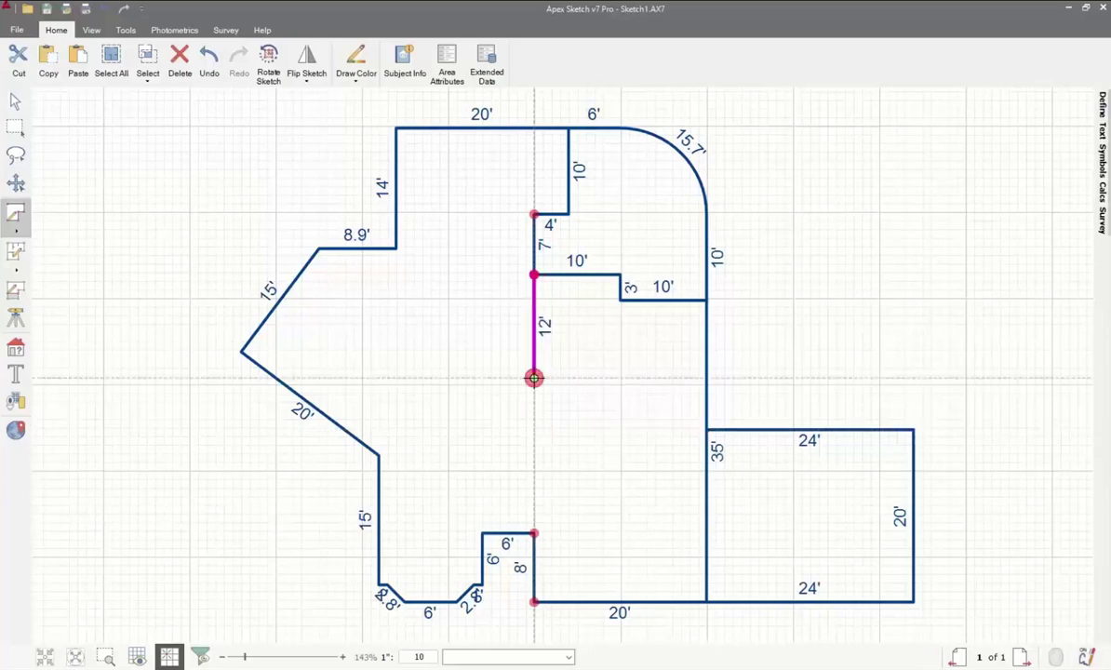
left_click(481, 377)
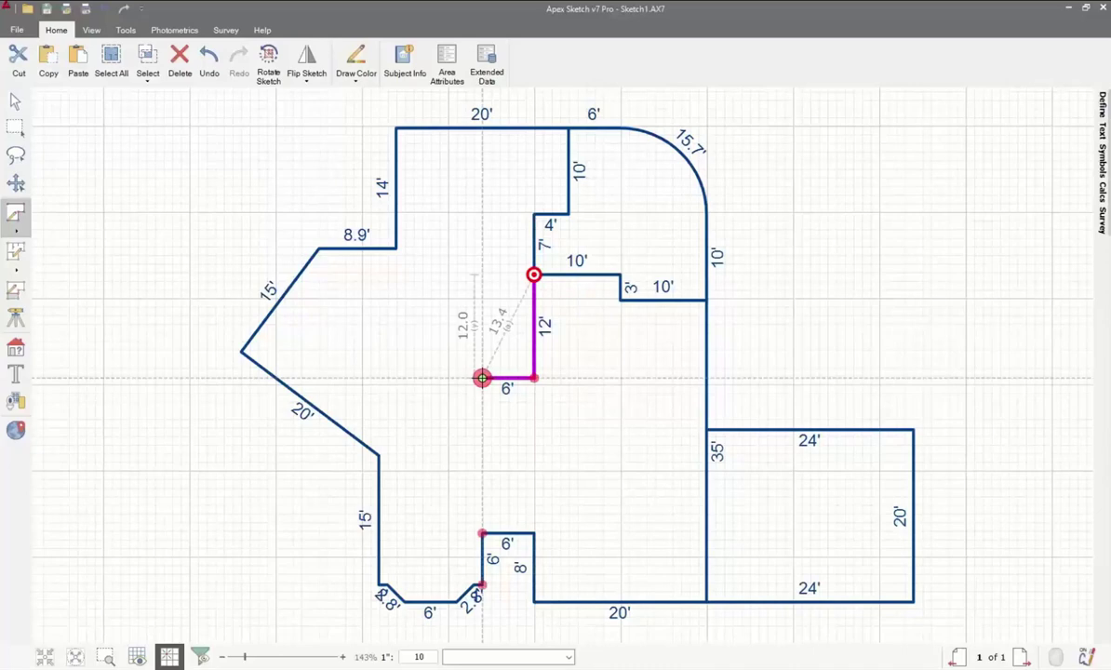
left_click(482, 456)
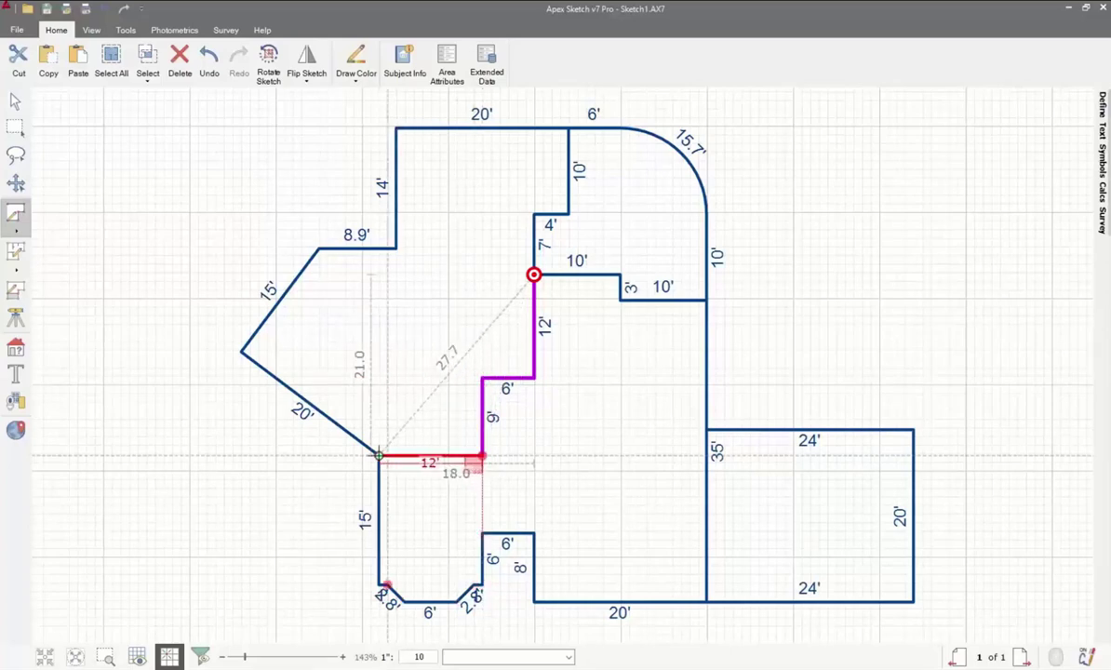
left_click(379, 456)
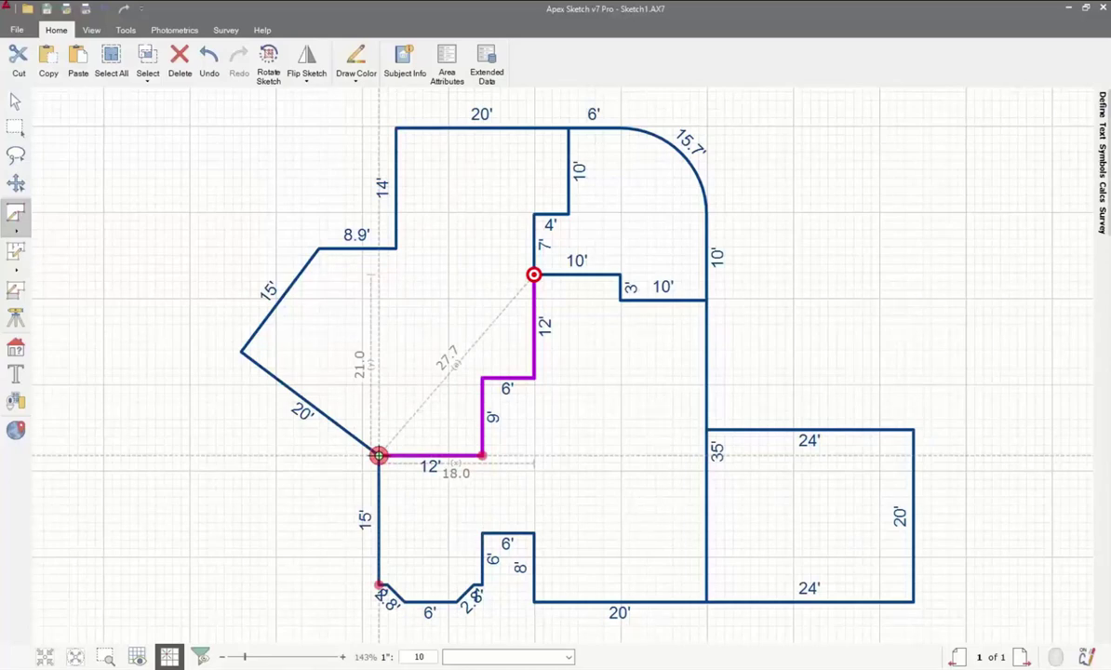
key("Escape")
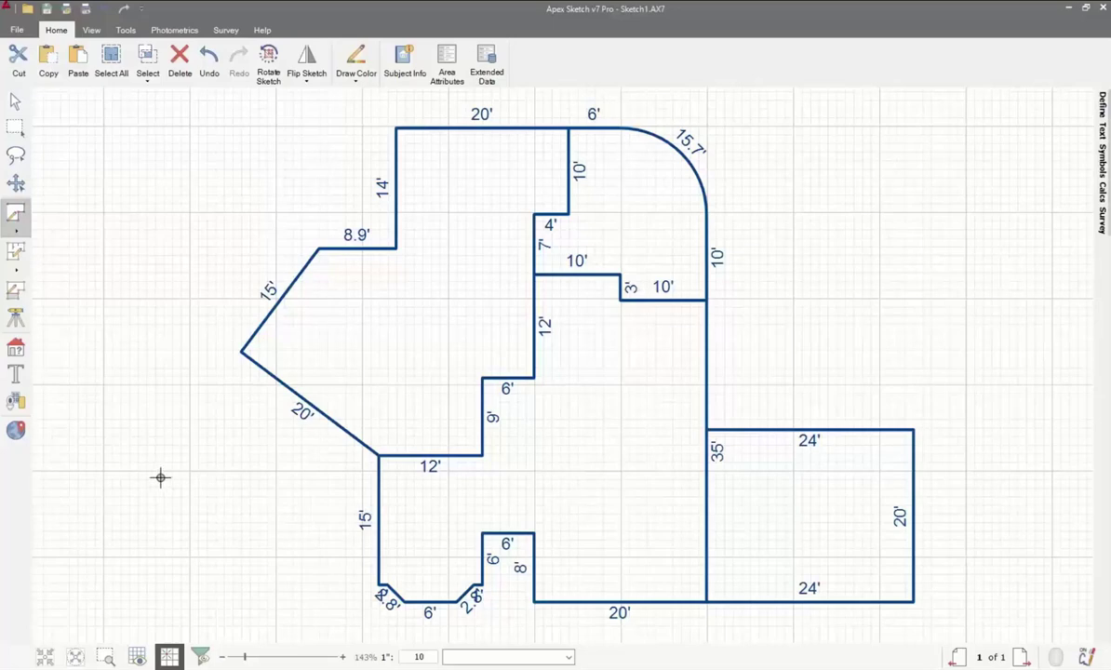
- Define the two main building parts on both sides of the interior walls together as GLA1 - First Floor
scroll(241, 400, "down", 1)
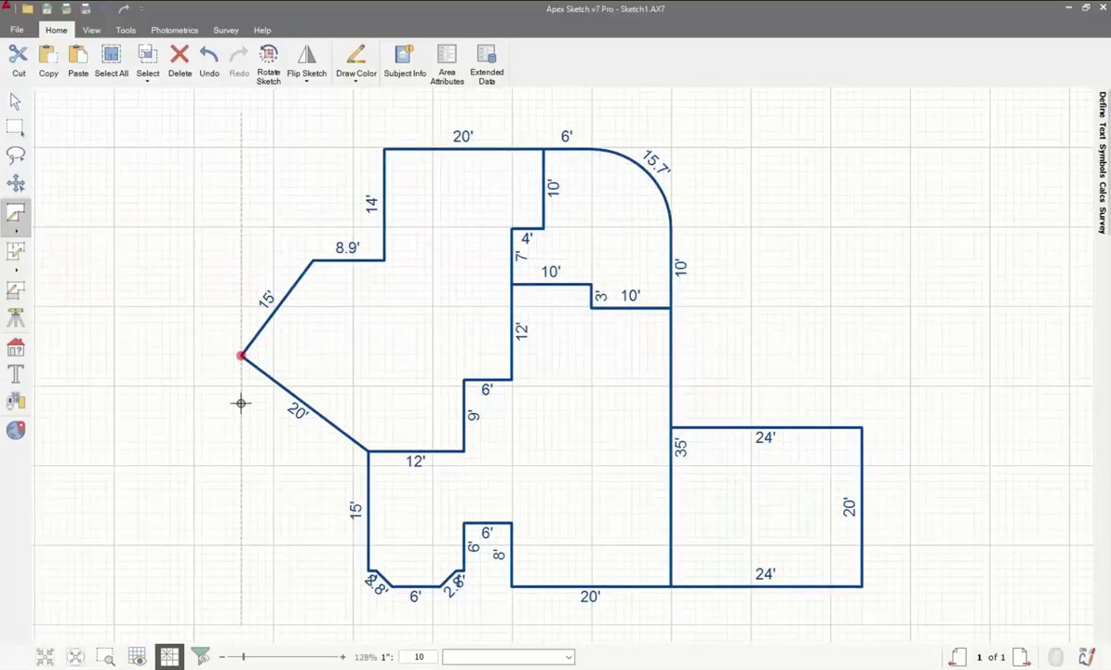
middle_click_drag(242, 401, 252, 401)
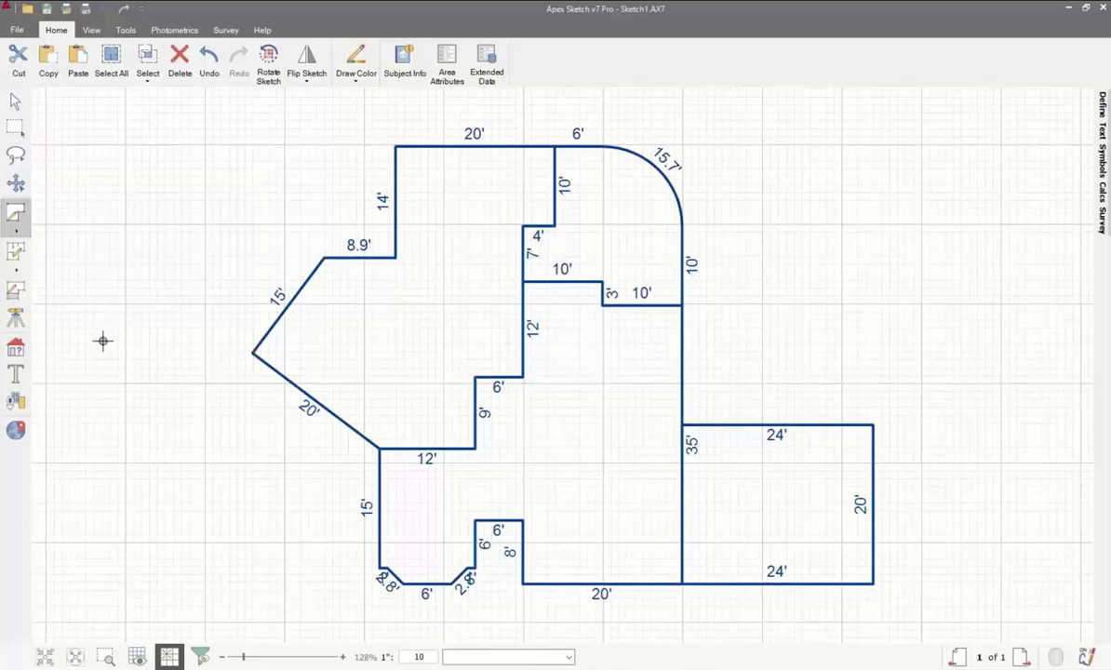
left_click(16, 350)
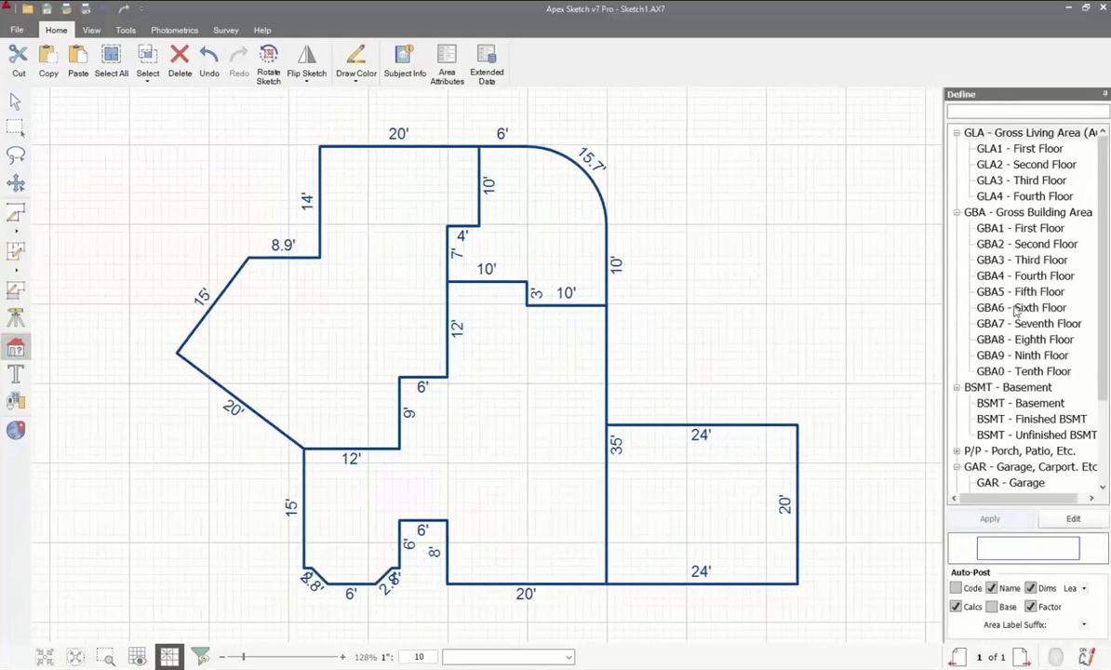
scroll(1005, 267, "down", 3)
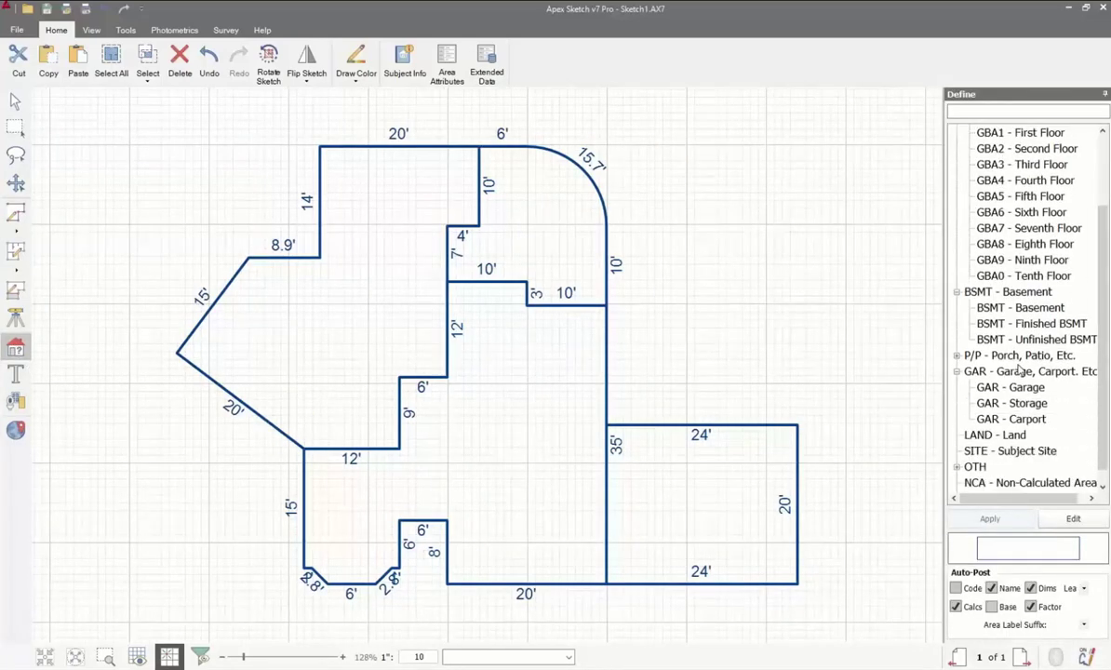
scroll(1017, 365, "up", 3)
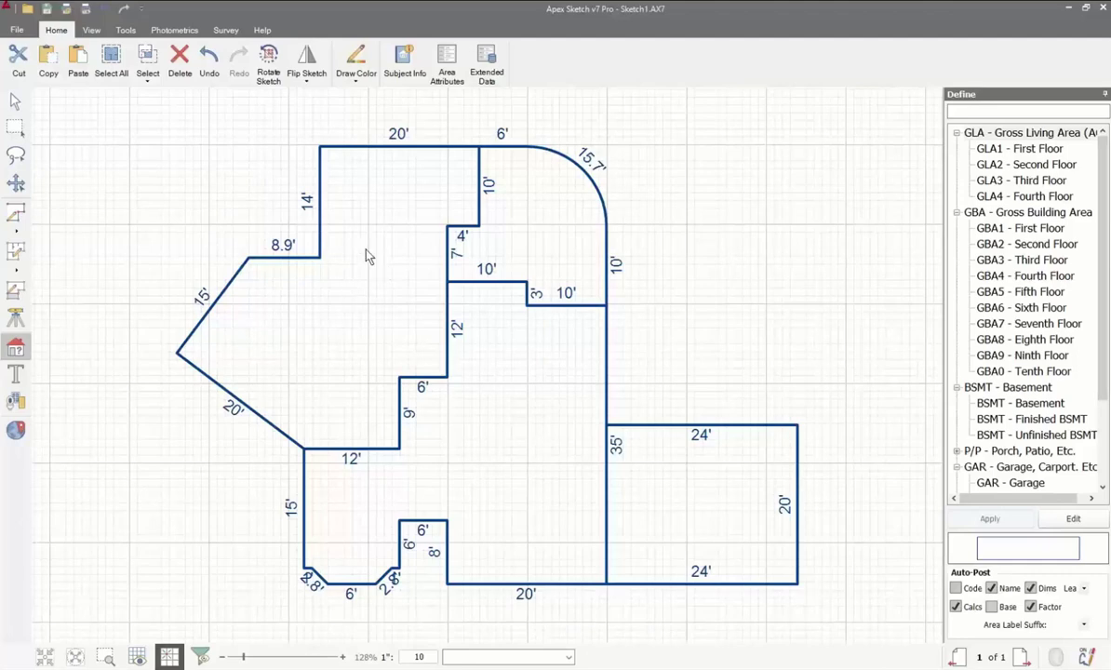
left_click(363, 310)
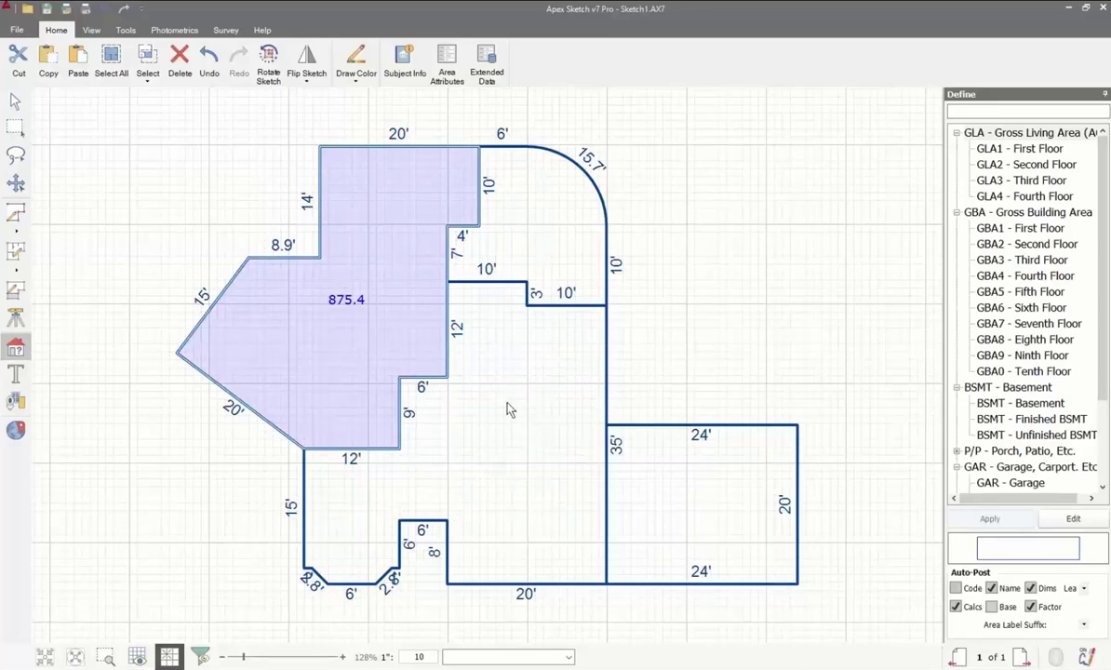
left_click(494, 430)
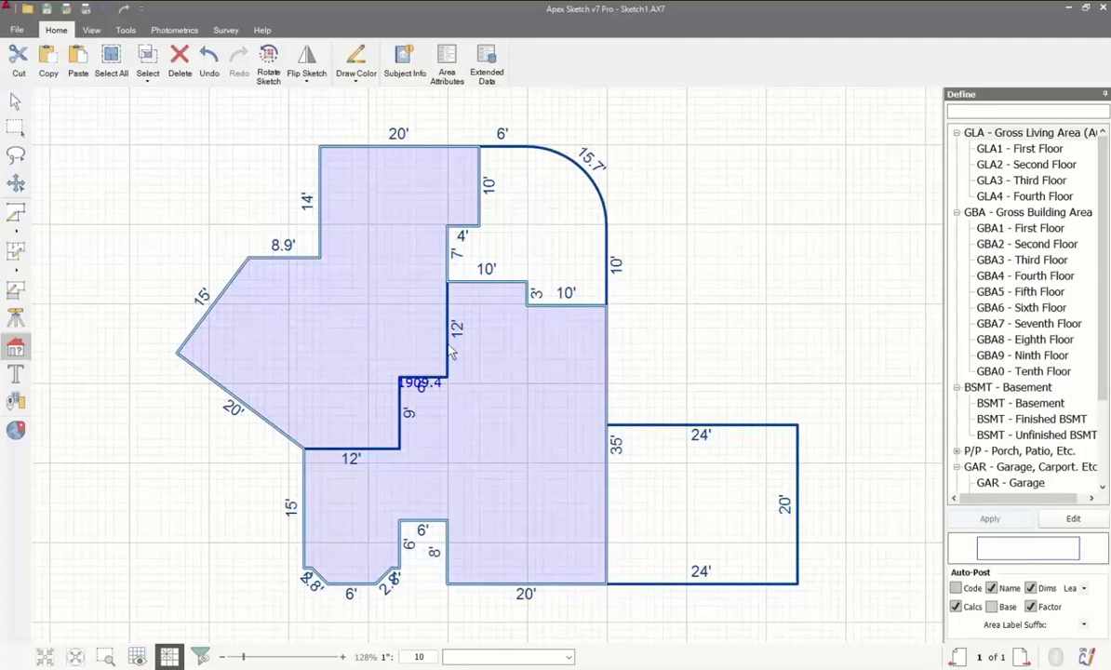
left_click(993, 150)
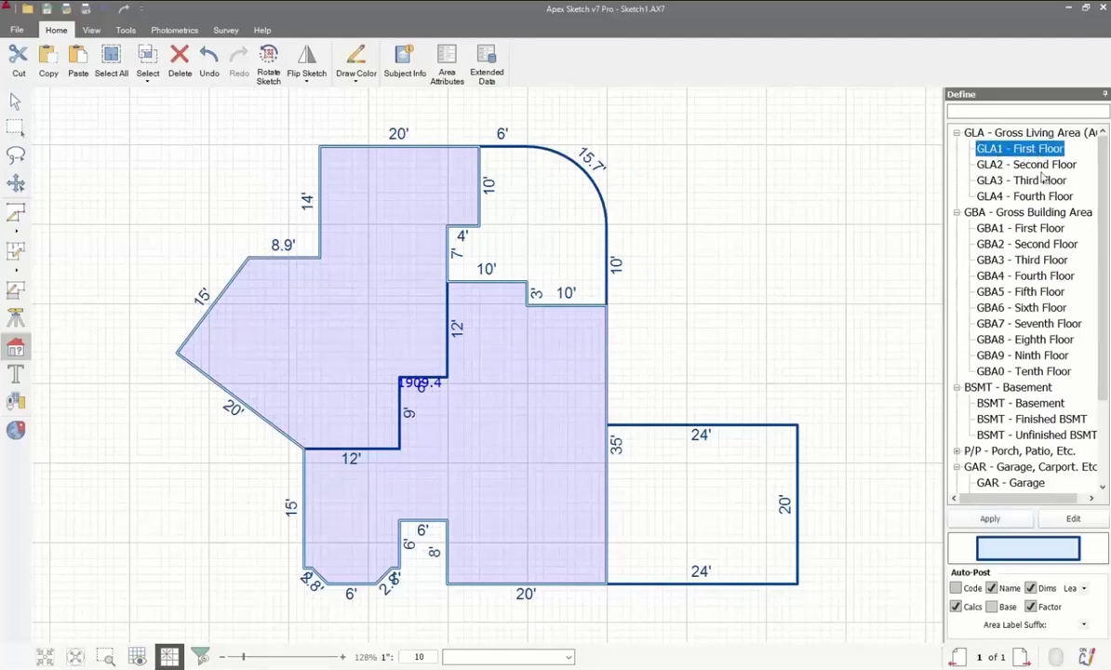
left_click(992, 521)
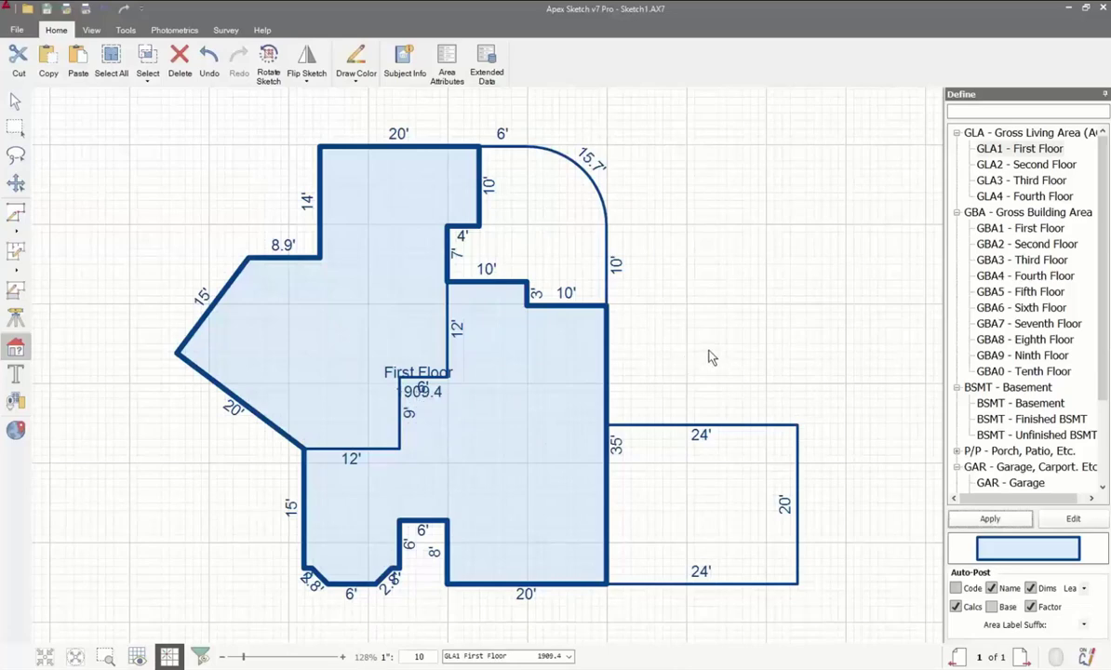
- Define the area with the curved wall as P/P - Covd Patio
left_click(543, 237)
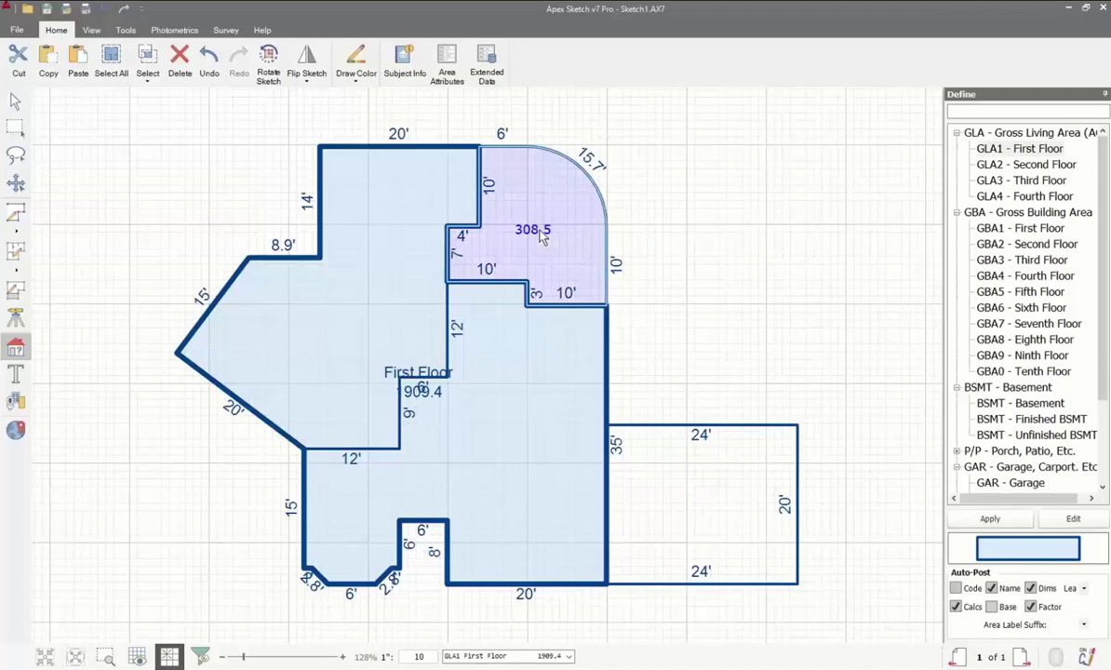
double_click(988, 453)
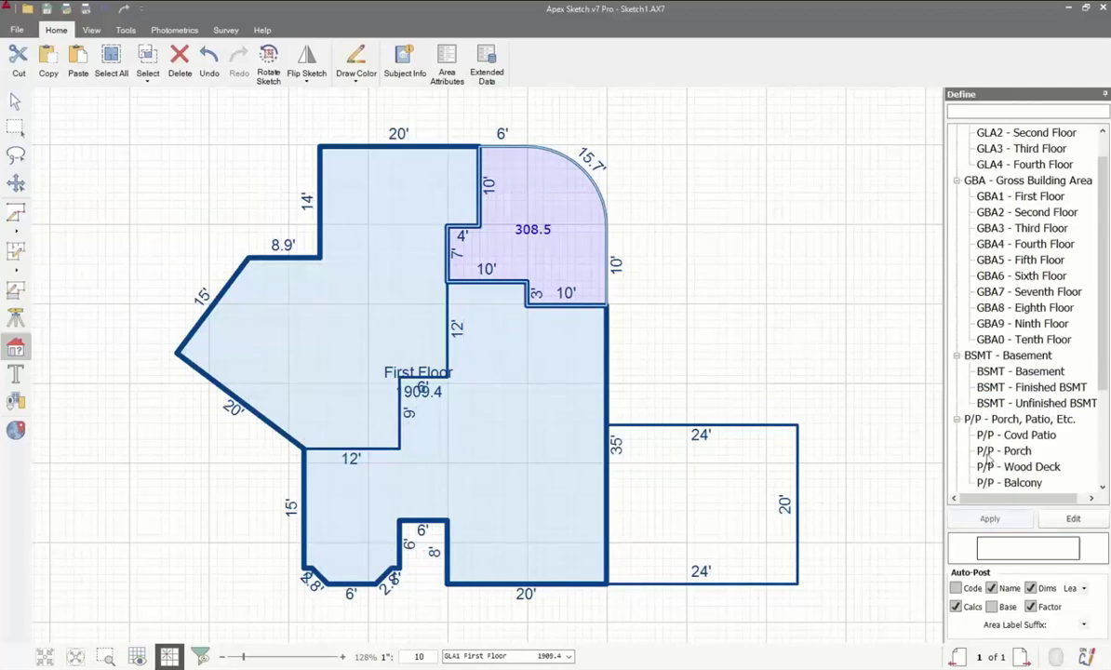
scroll(991, 458, "down", 1)
left_click(1021, 388)
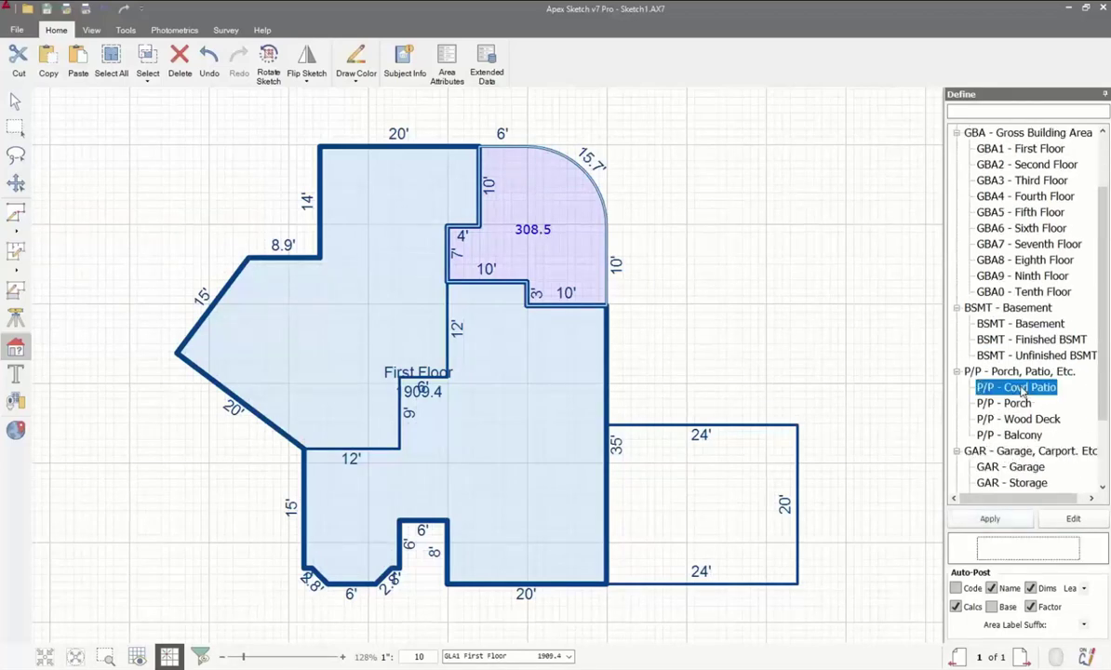
left_click(988, 521)
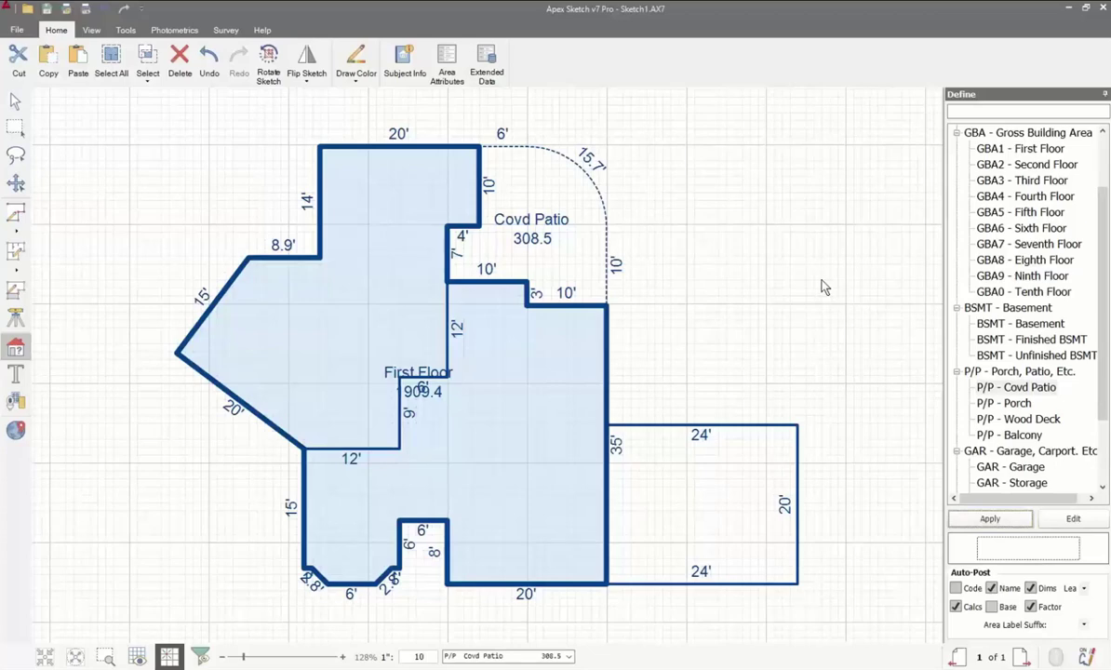
- Define the 24' by 20' rectangular area as GAR - Garage
left_click(691, 502)
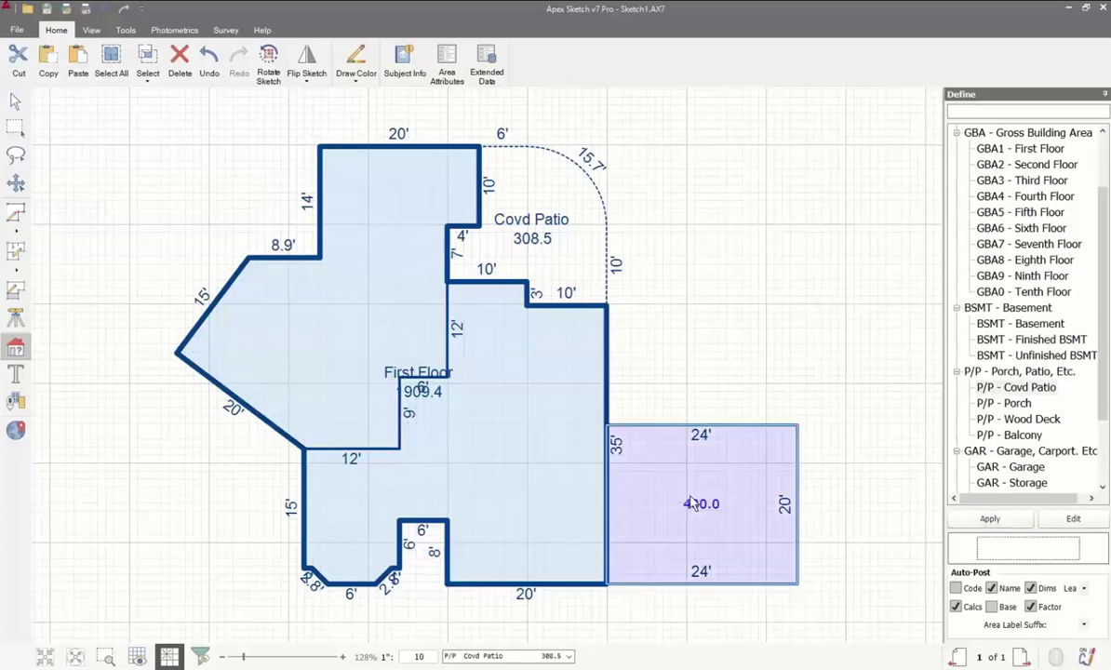
left_click(832, 388)
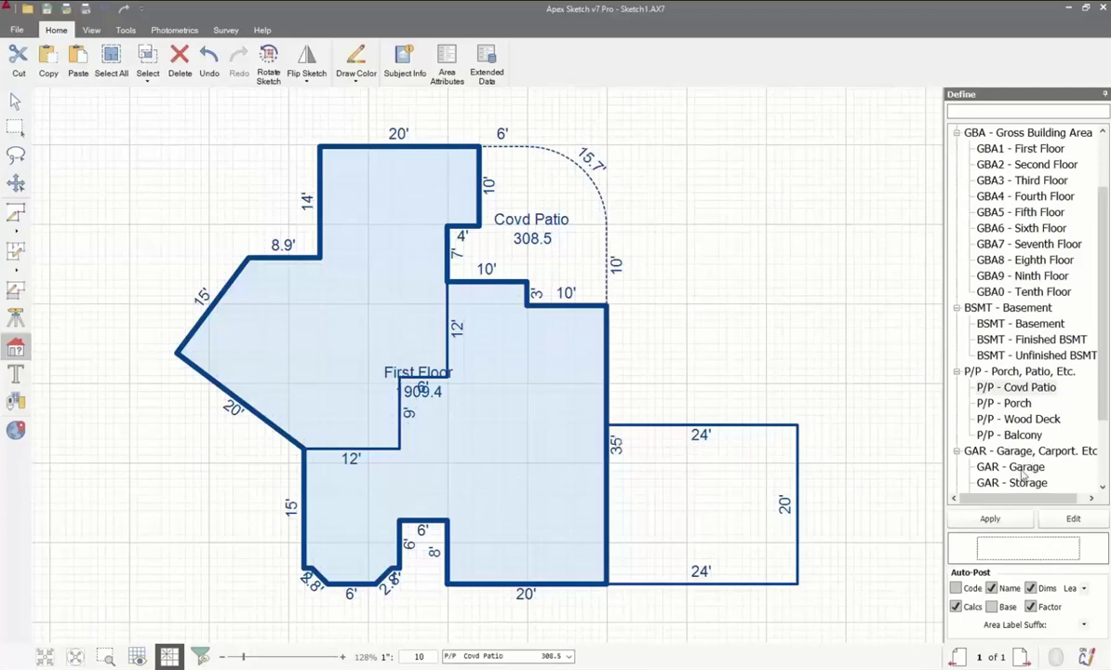
left_click_drag(1019, 470, 709, 508)
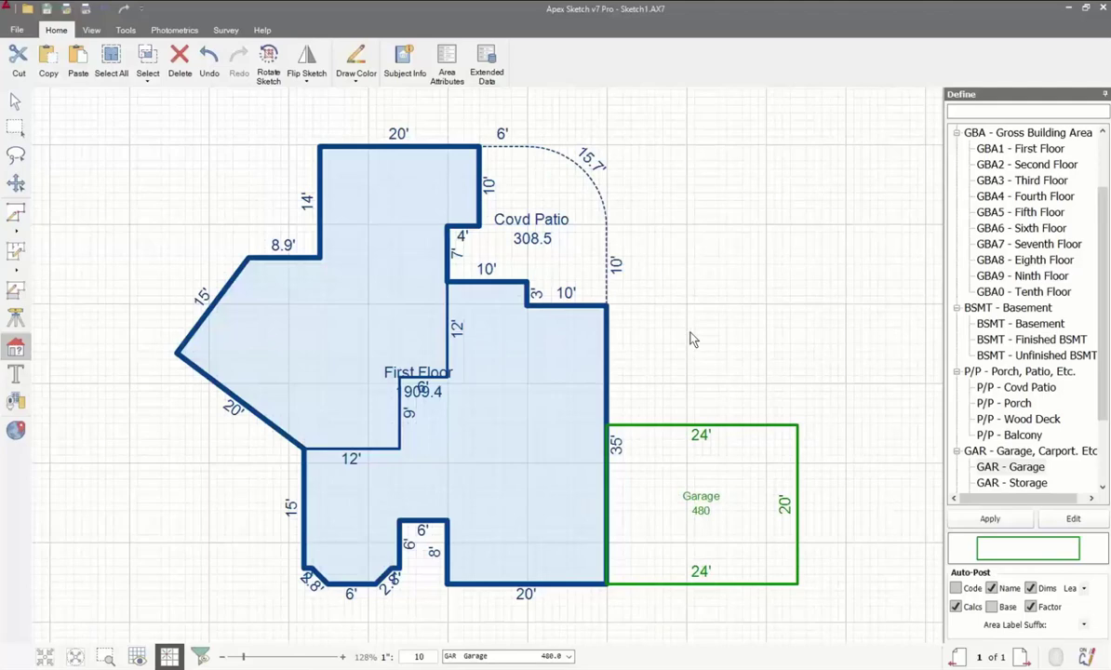
- Define the large area below and beside the interior walls together with the garage as GBA2 - Second Floor
left_click(515, 430)
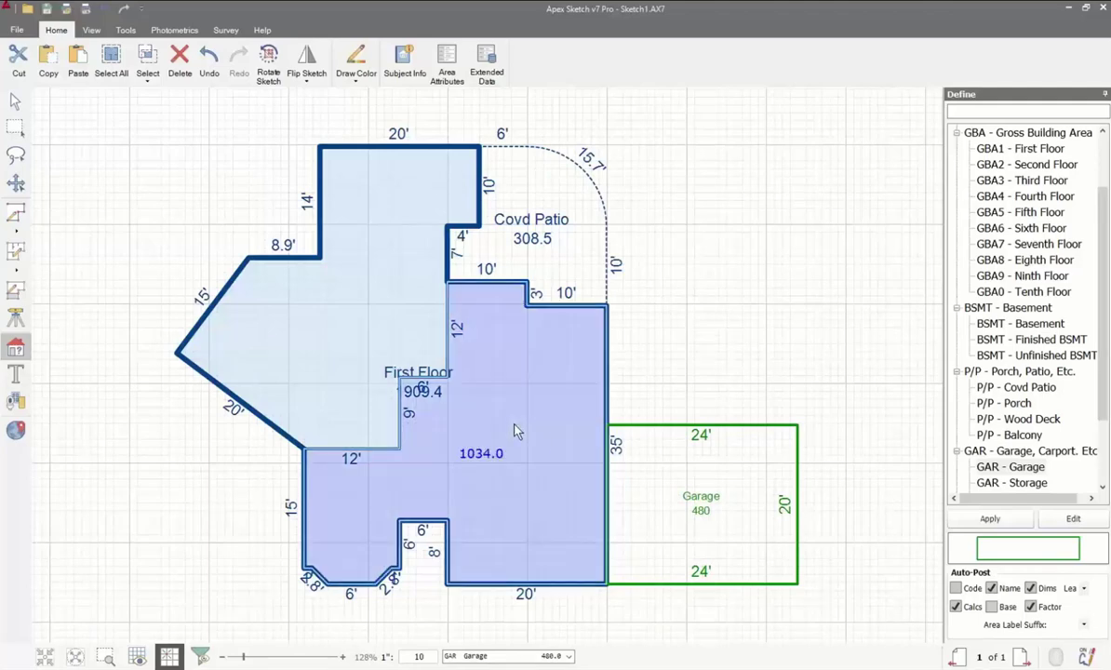
left_click(693, 465, "ctrl")
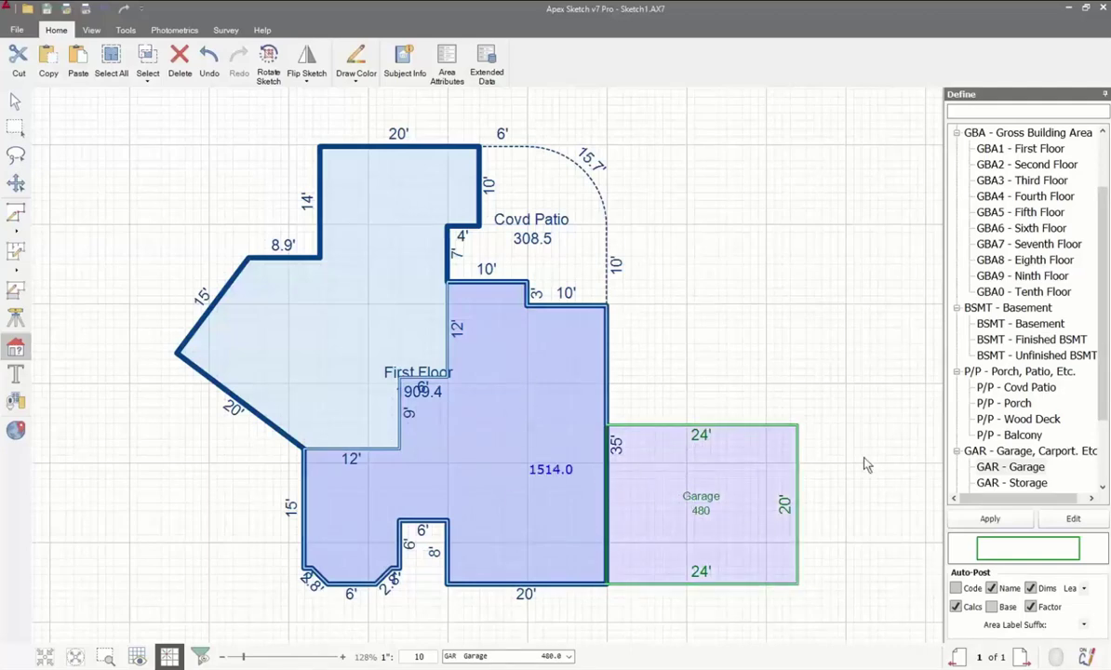
left_click(953, 159)
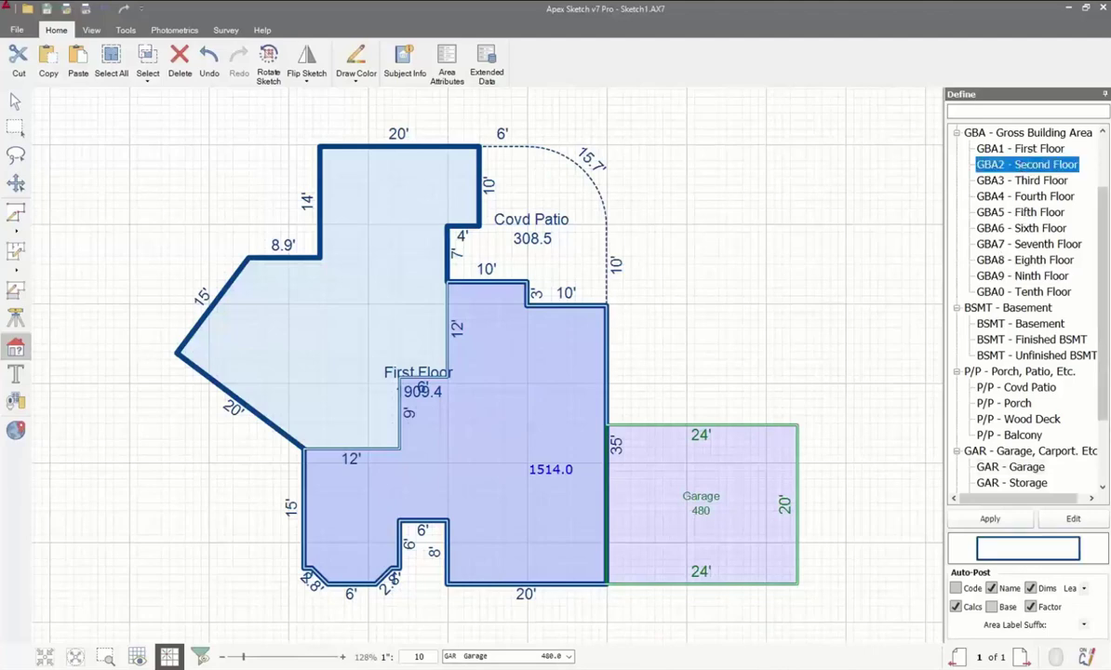
left_click(990, 521)
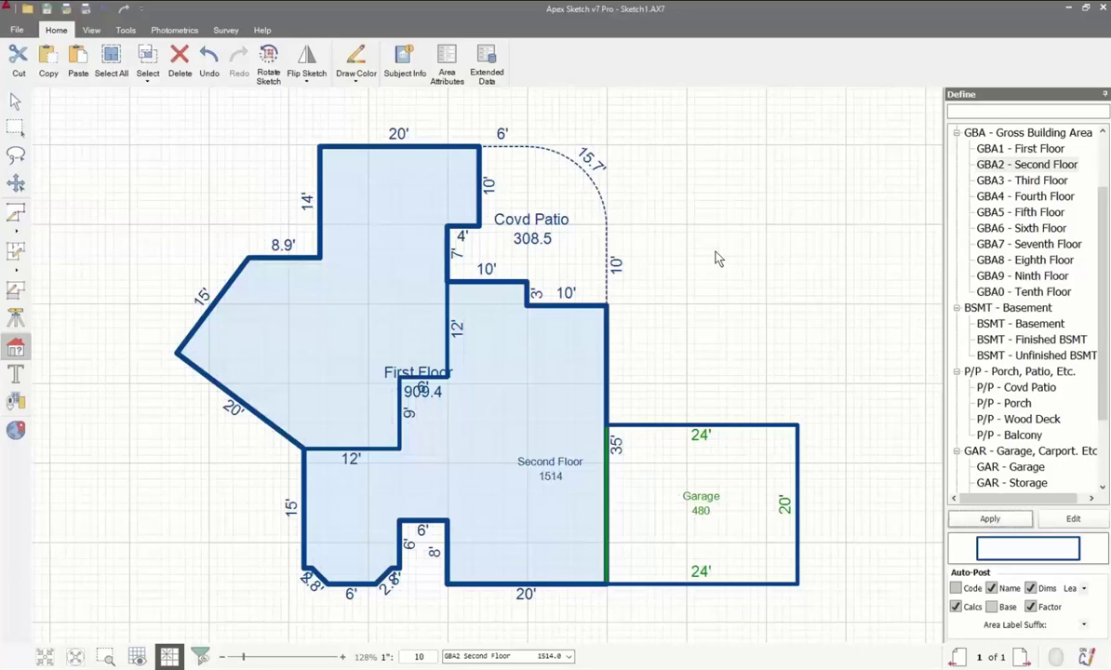
- Show the area calculations, expand the First Floor details and hide the calculations again
left_click(94, 30)
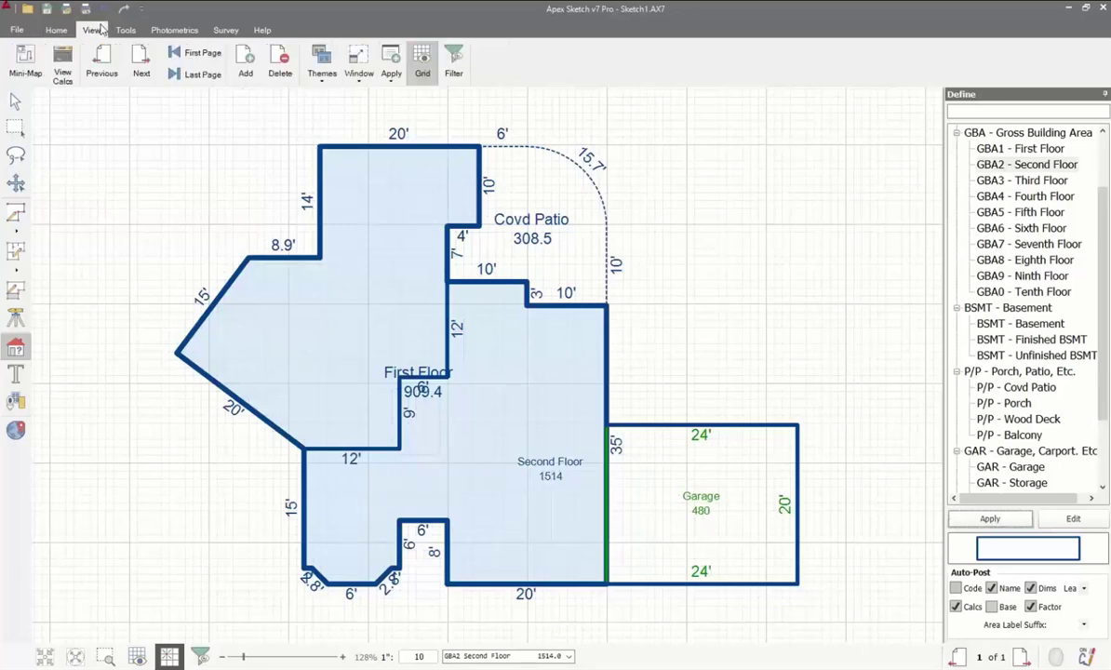
left_click(65, 71)
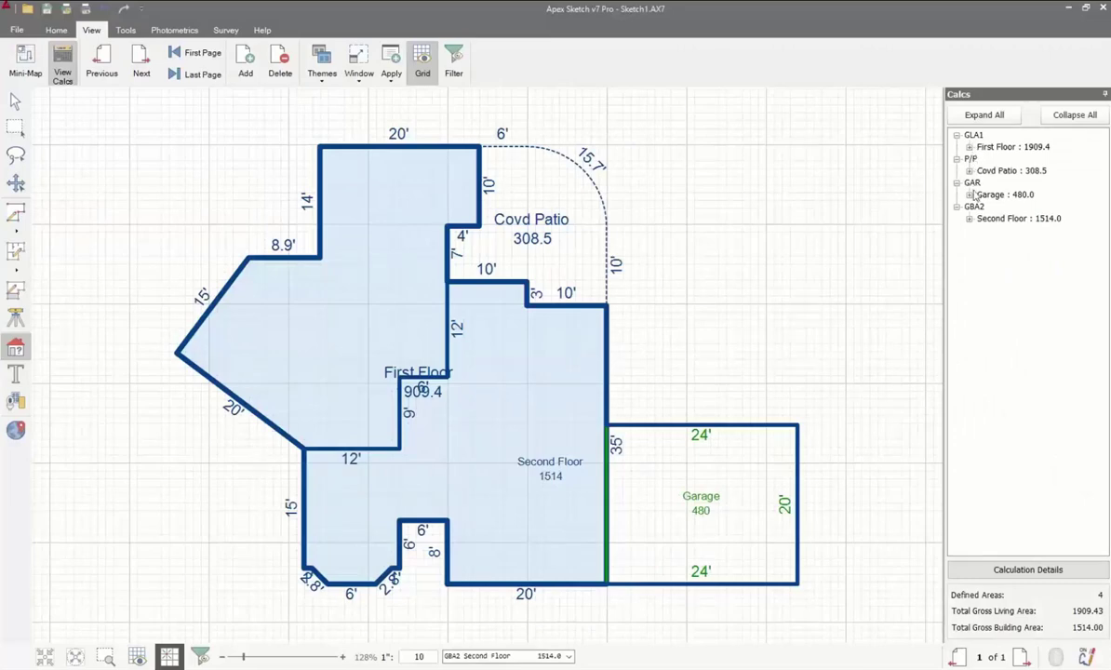
double_click(1003, 151)
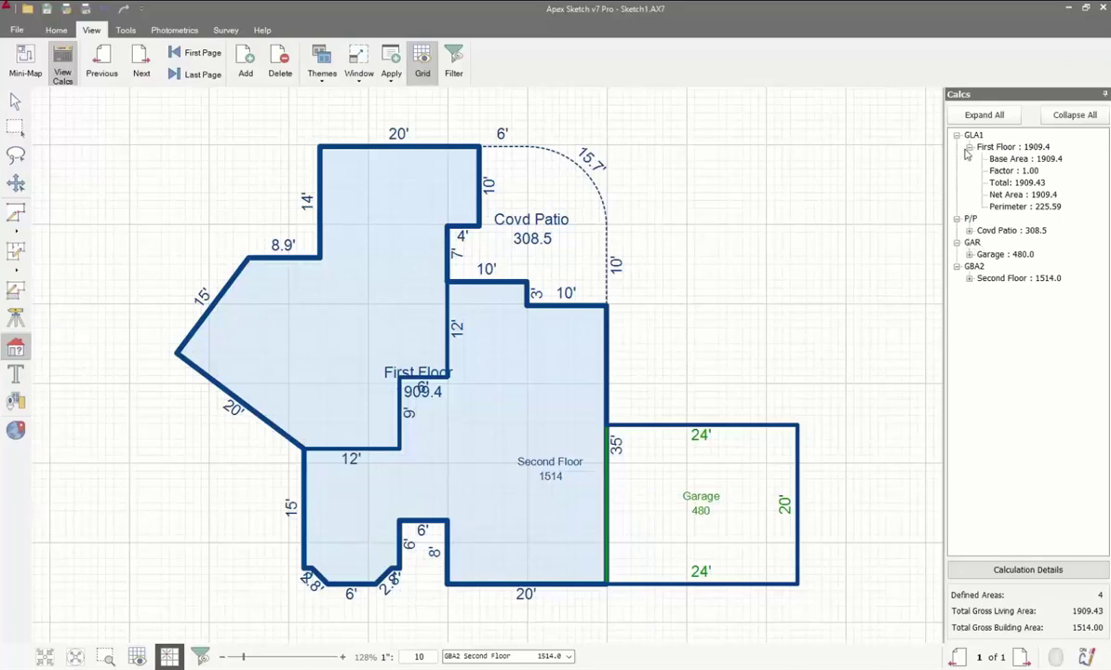
left_click(1104, 94)
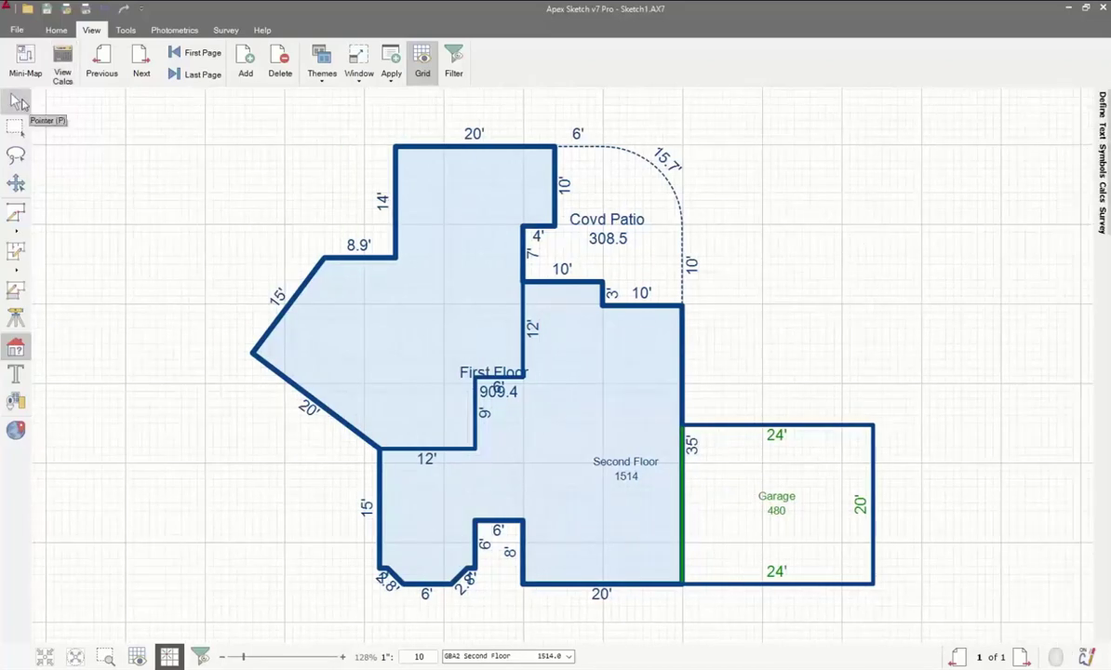
- Move the Second Floor area off the First Floor into the free space above and beside the garage
left_click(18, 100)
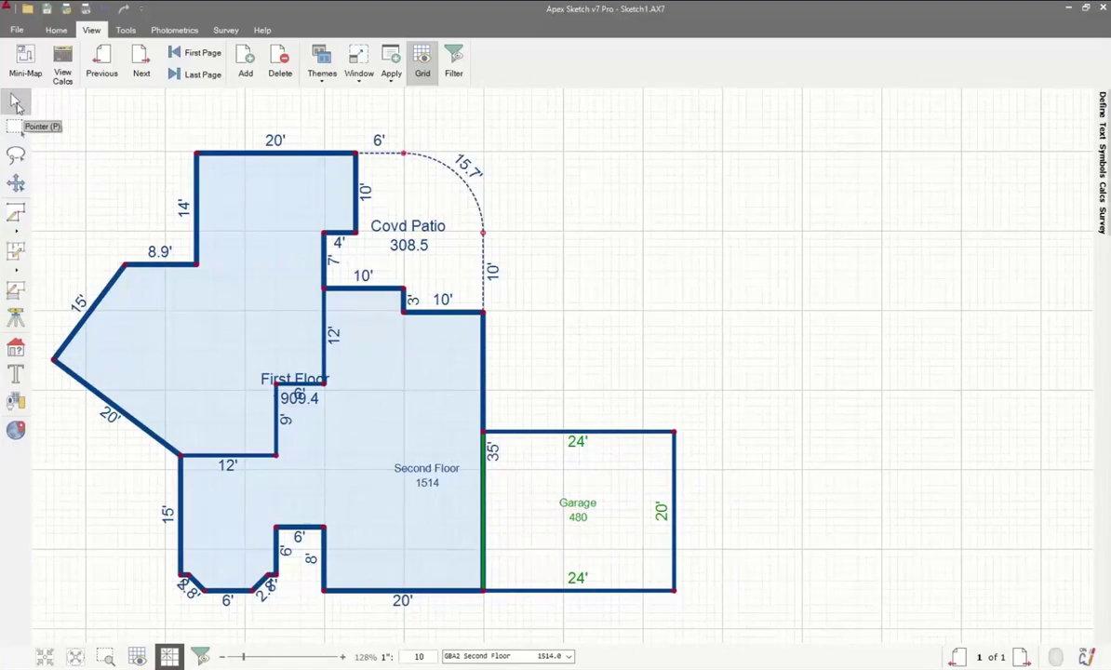
mouse_move(718, 210)
middle_mouse_down()
mouse_move(666, 202)
mouse_move(761, 199)
mouse_move(703, 186)
middle_mouse_up()
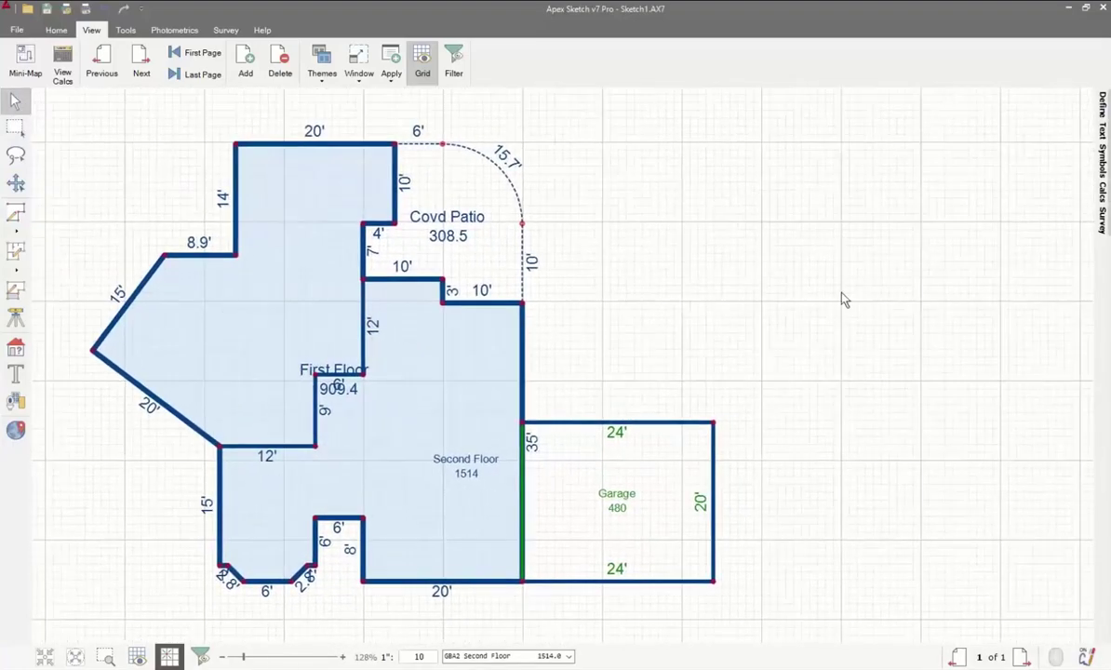
mouse_move(696, 204)
middle_mouse_down()
mouse_move(995, 206)
mouse_move(642, 191)
mouse_move(988, 213)
mouse_move(737, 169)
mouse_move(638, 164)
mouse_move(582, 183)
mouse_move(592, 181)
middle_mouse_up()
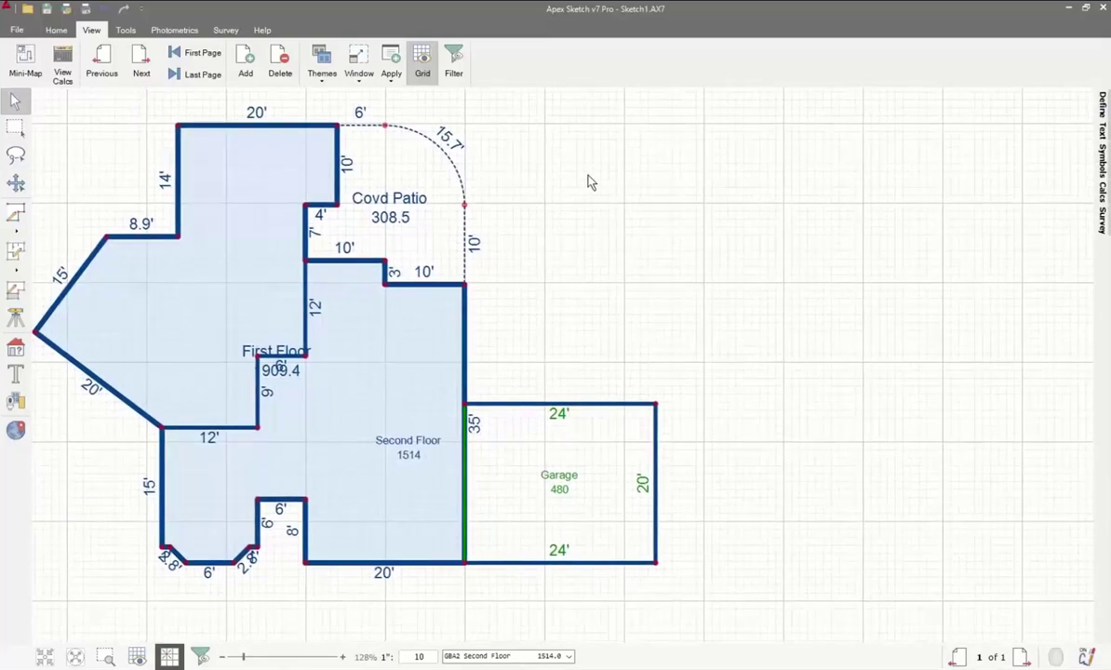
left_click(365, 391)
left_click_drag(332, 434, 745, 244)
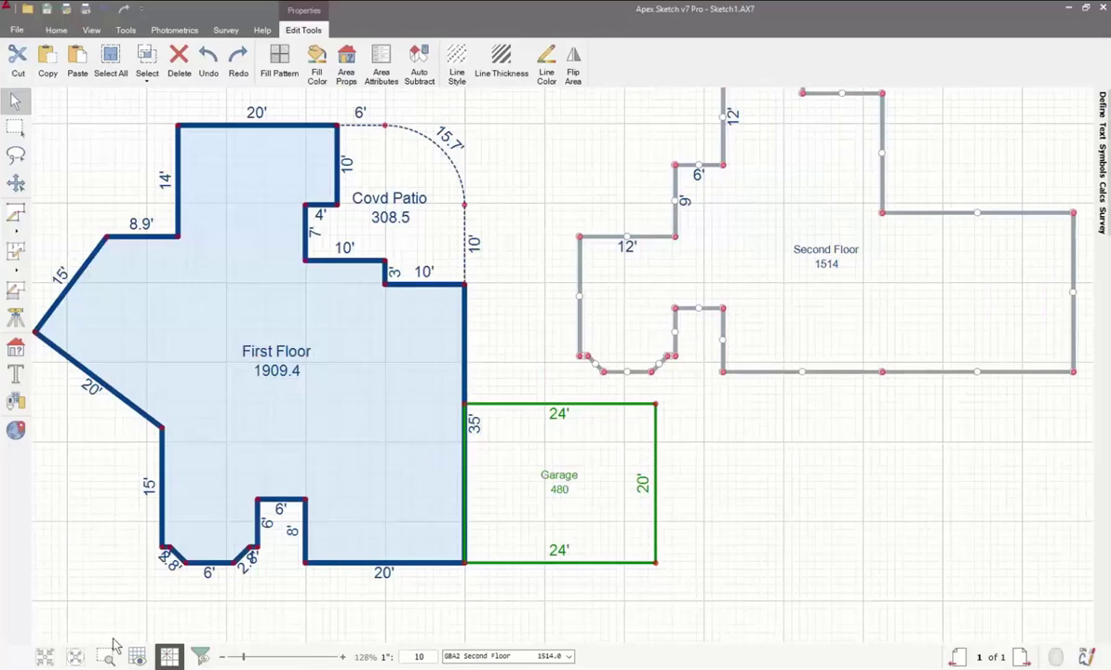
middle_click_drag(867, 508, 874, 544)
left_click(875, 543)
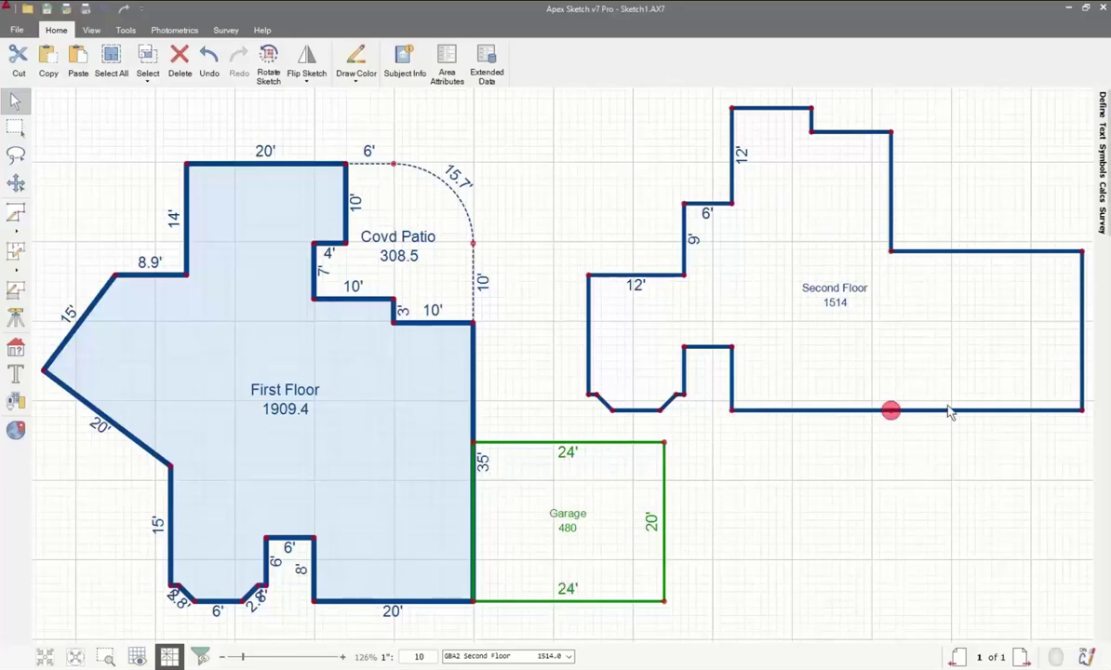
- Show the missing wall dimensions of the Second Floor and delete the point joining its collinear 20' and 24' walls
left_click(891, 364)
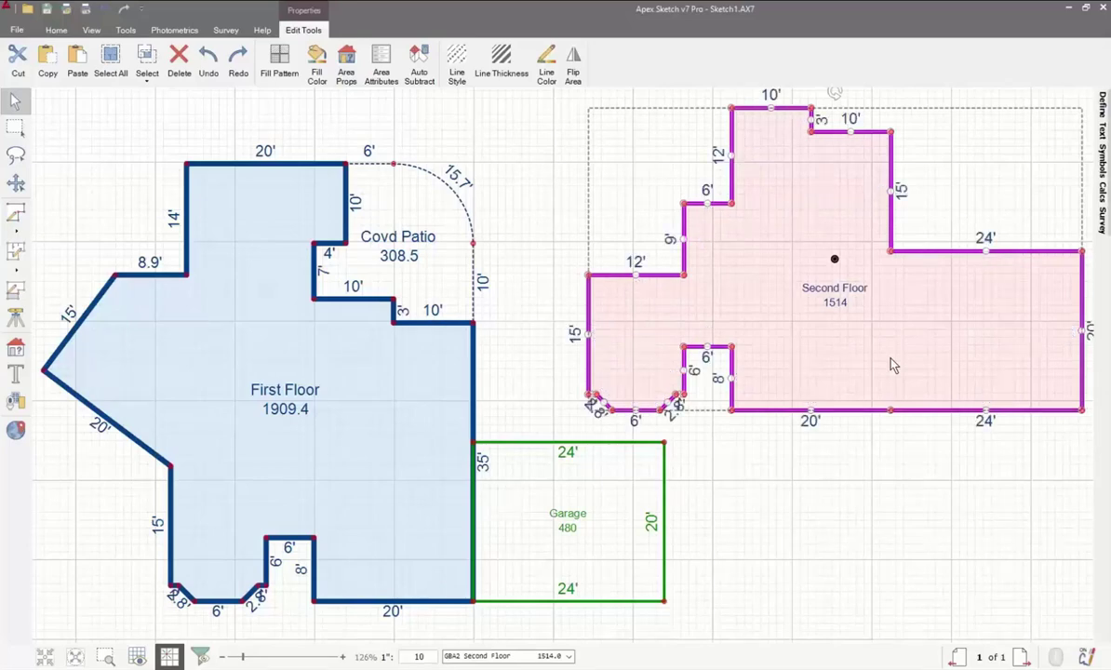
left_click(912, 601)
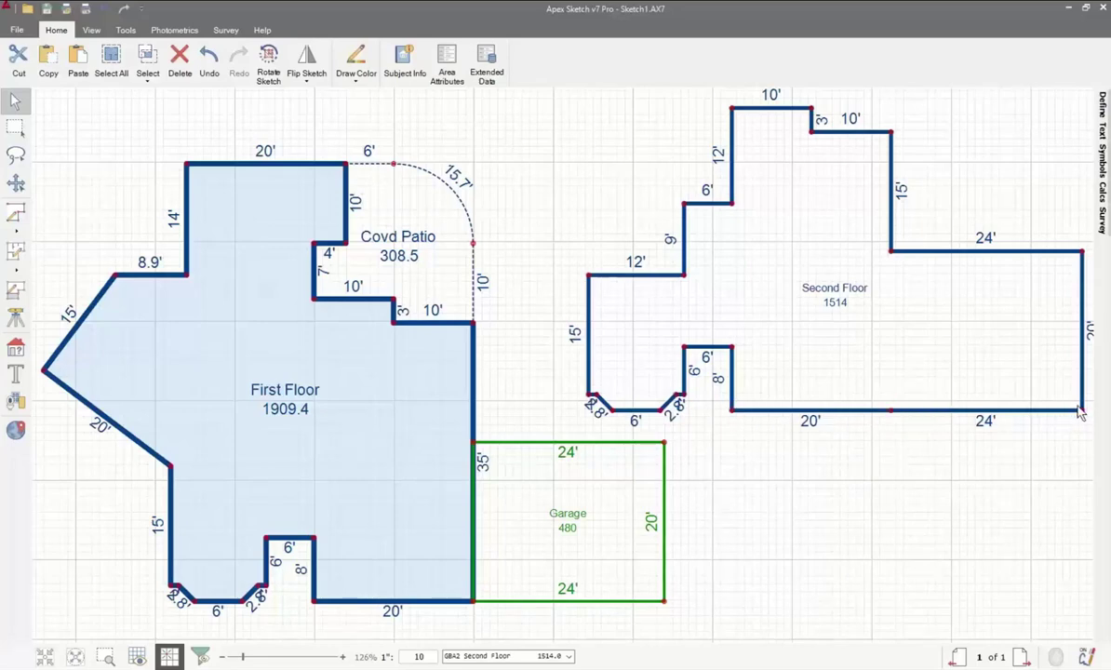
left_click(891, 409)
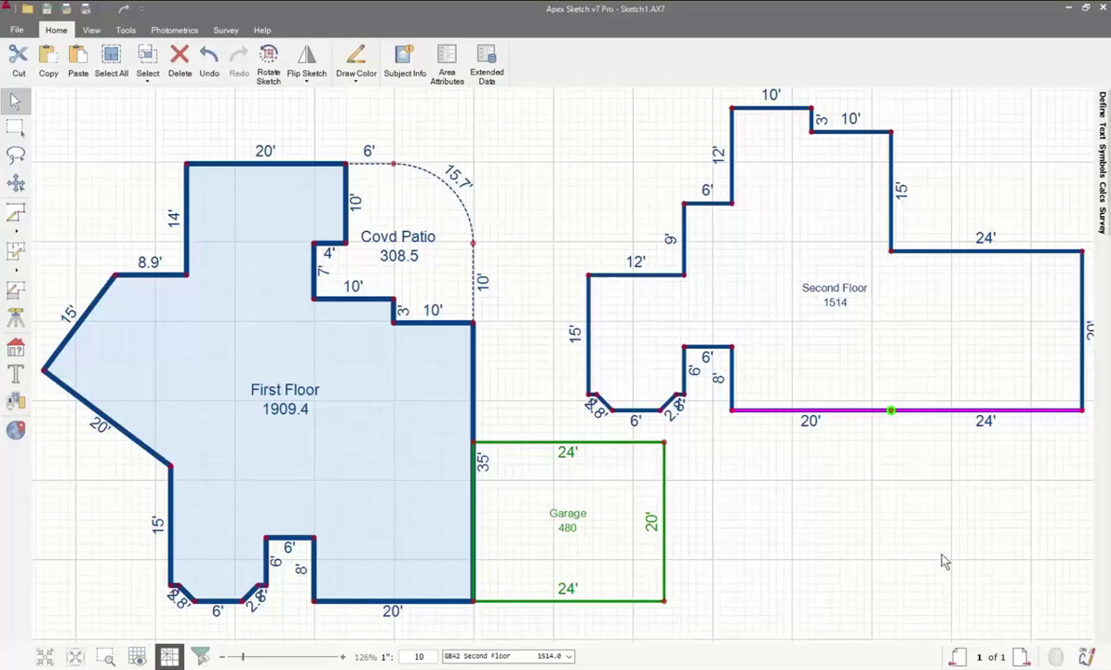
key("Delete")
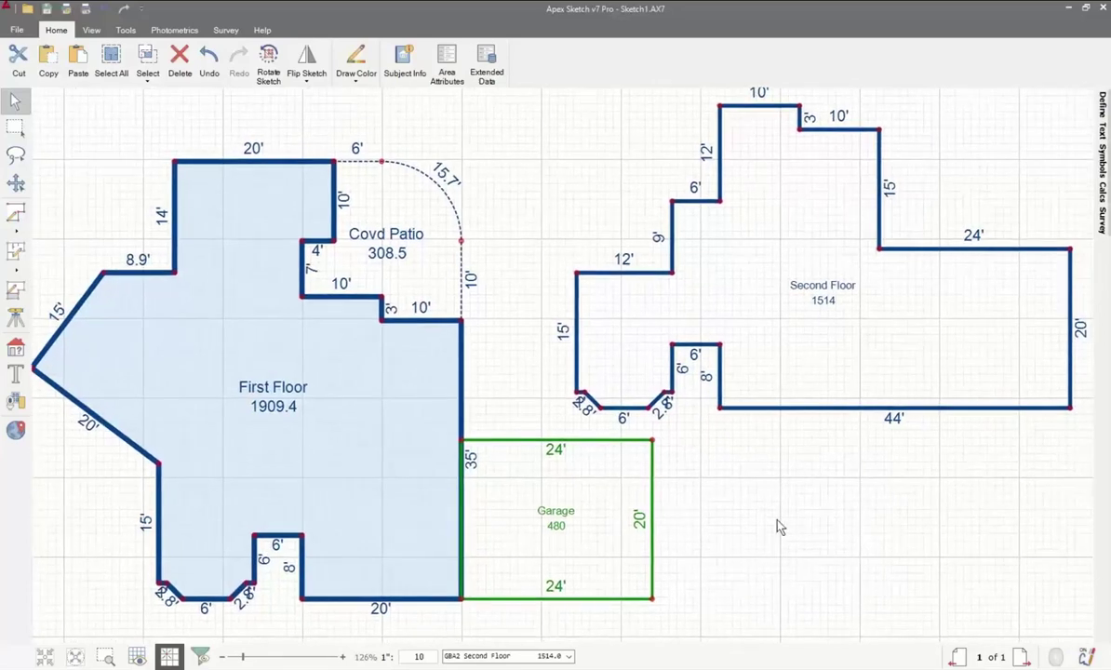
- Delete the four corner points of the Second Floor's bay to make a single straight 12' wall
left_click(649, 407)
key("Delete")
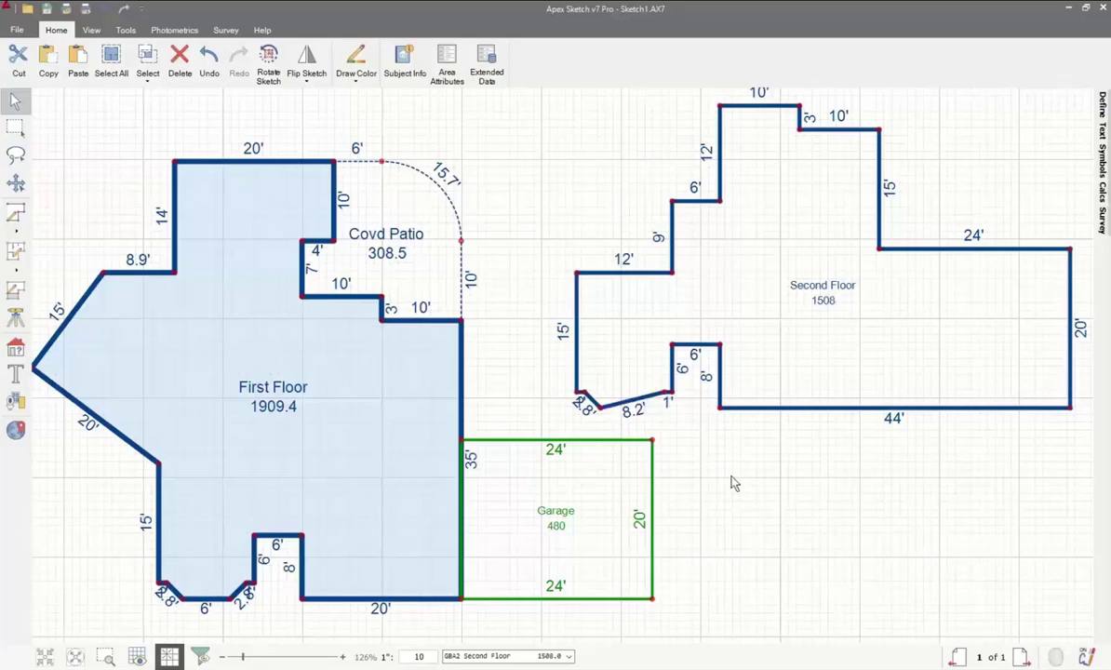
left_click(600, 408)
key("Delete")
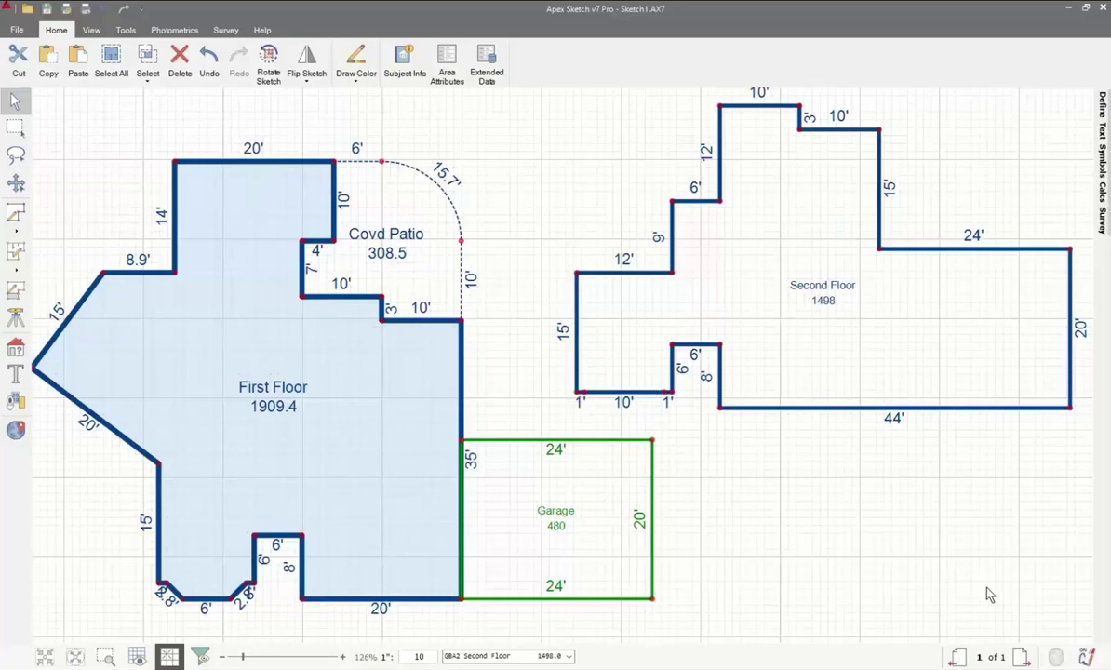
left_click(581, 392)
key("Delete")
left_click(662, 392)
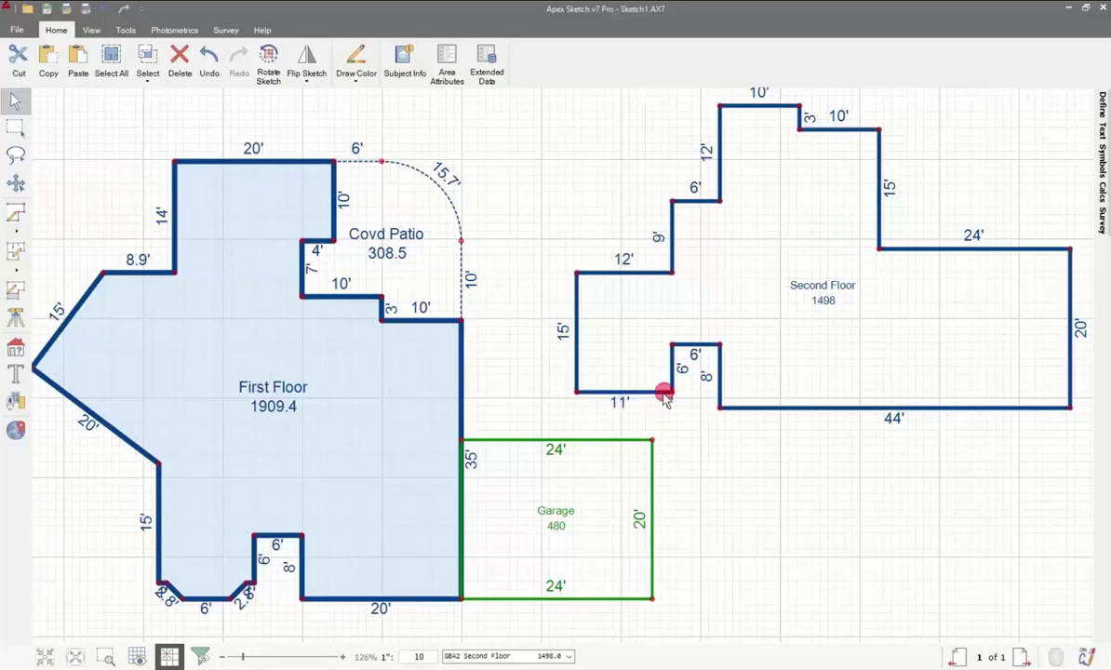
key("Delete")
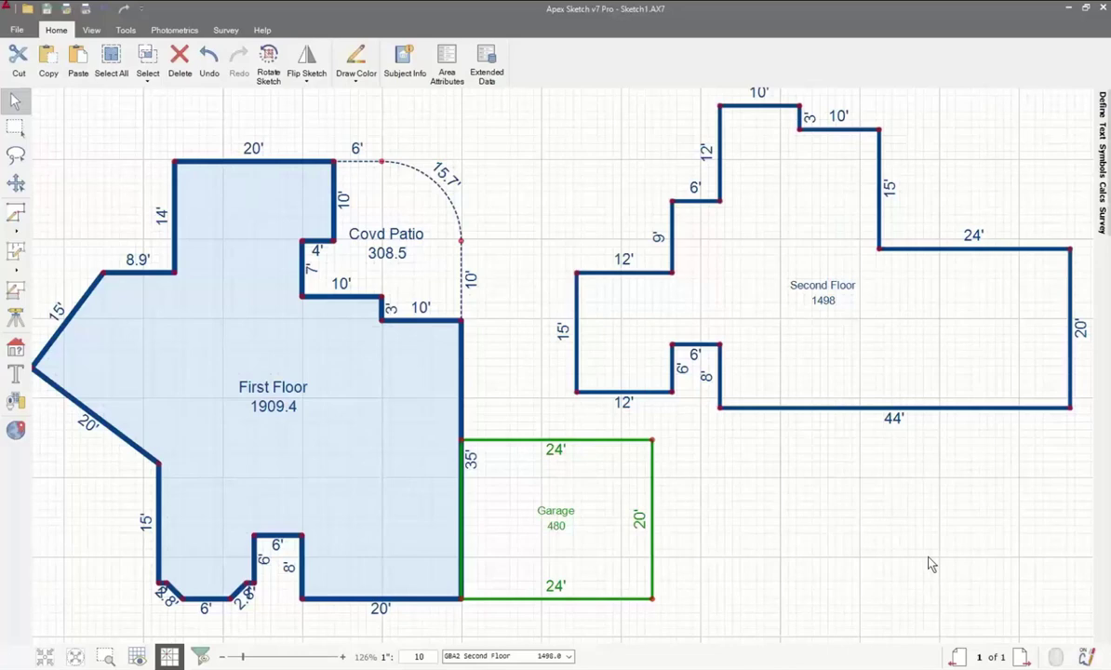
- Undo the deletion of the bay's corner points on the Second Floor
key("ctrl+z")
key("ctrl+y")
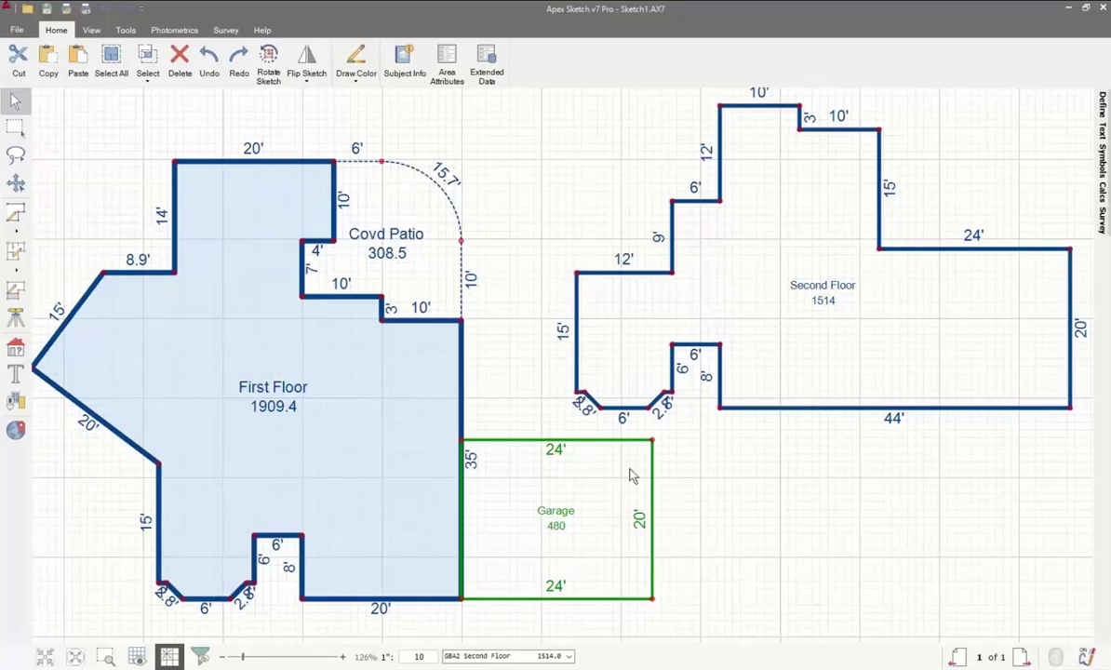
- Move the 6' wall of the Second Floor's bay up until it is level with the adjoining 1' walls
left_click(626, 414)
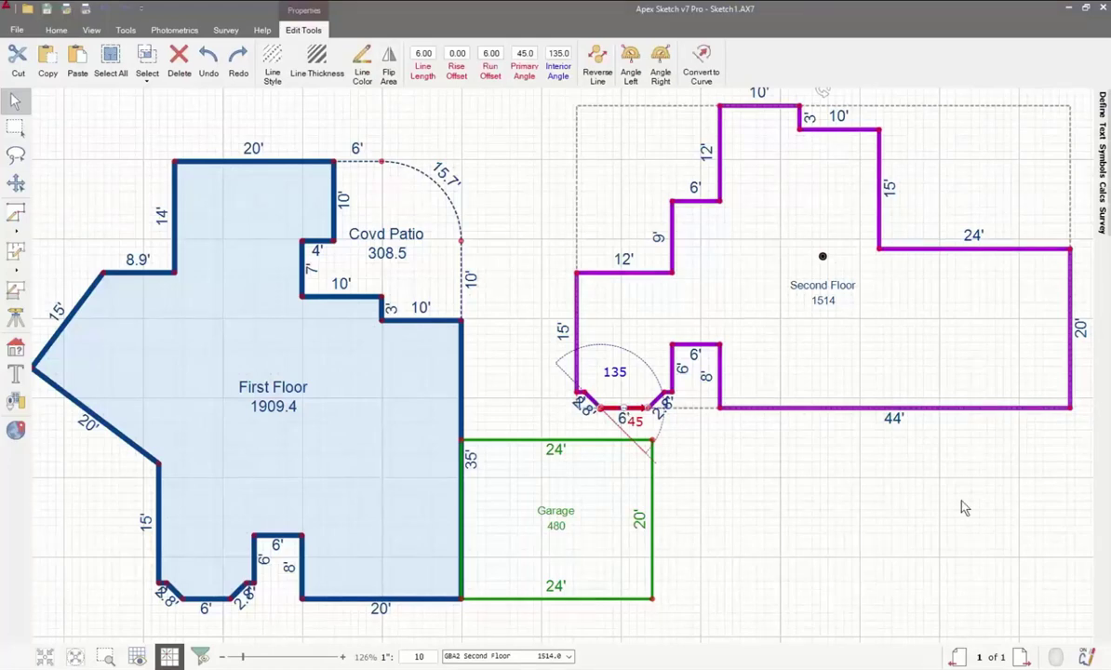
key("Up")
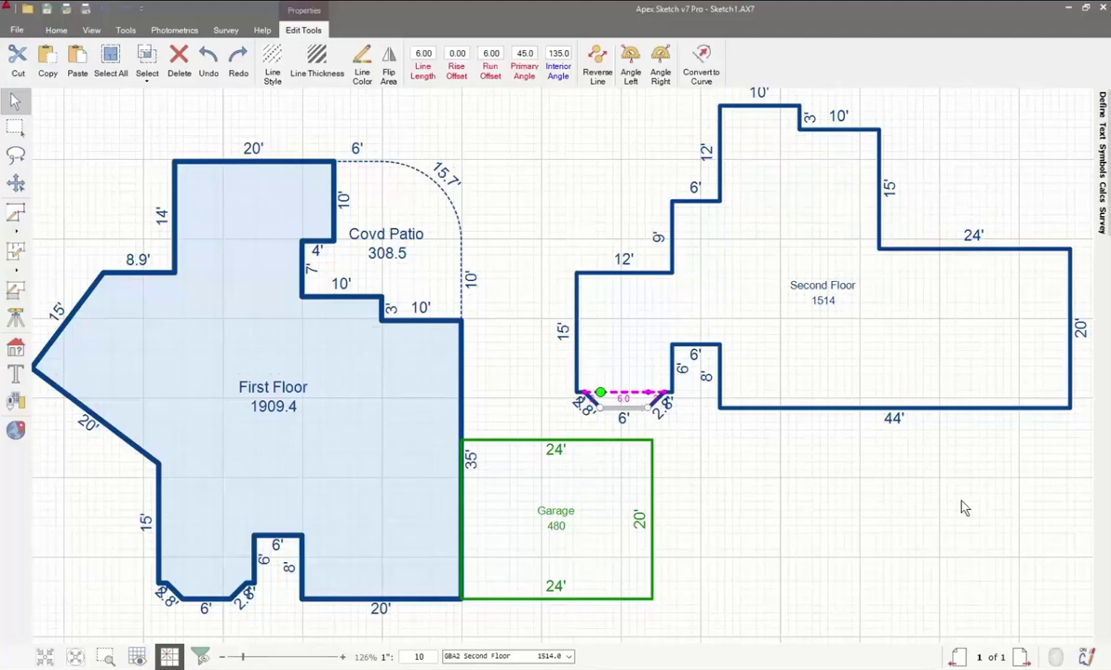
key("Return")
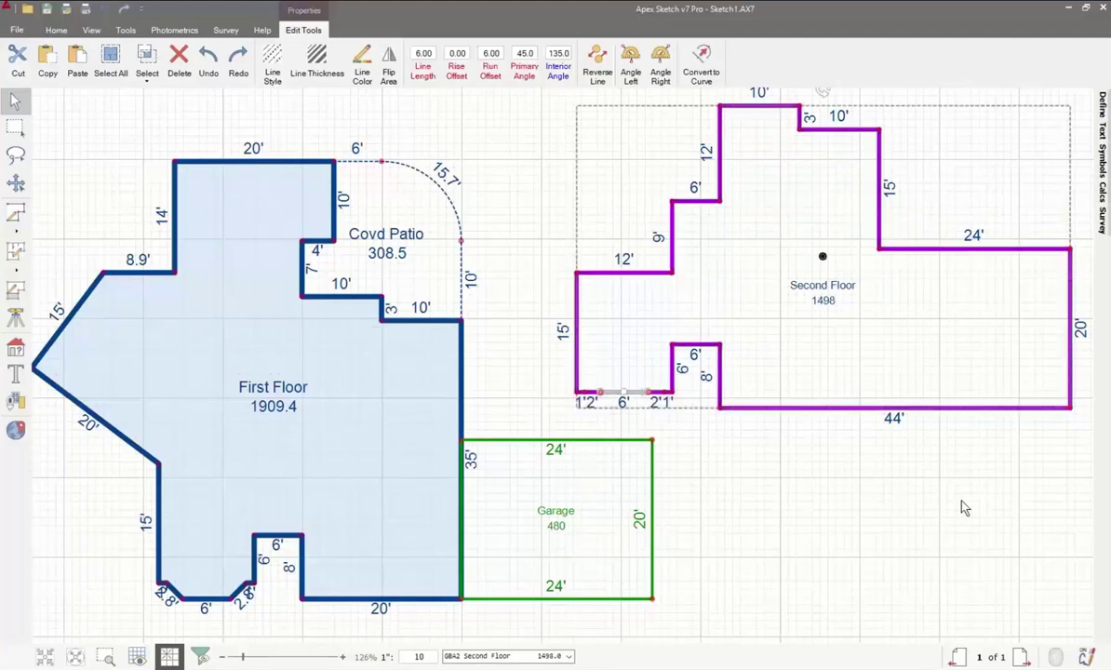
left_click(871, 540)
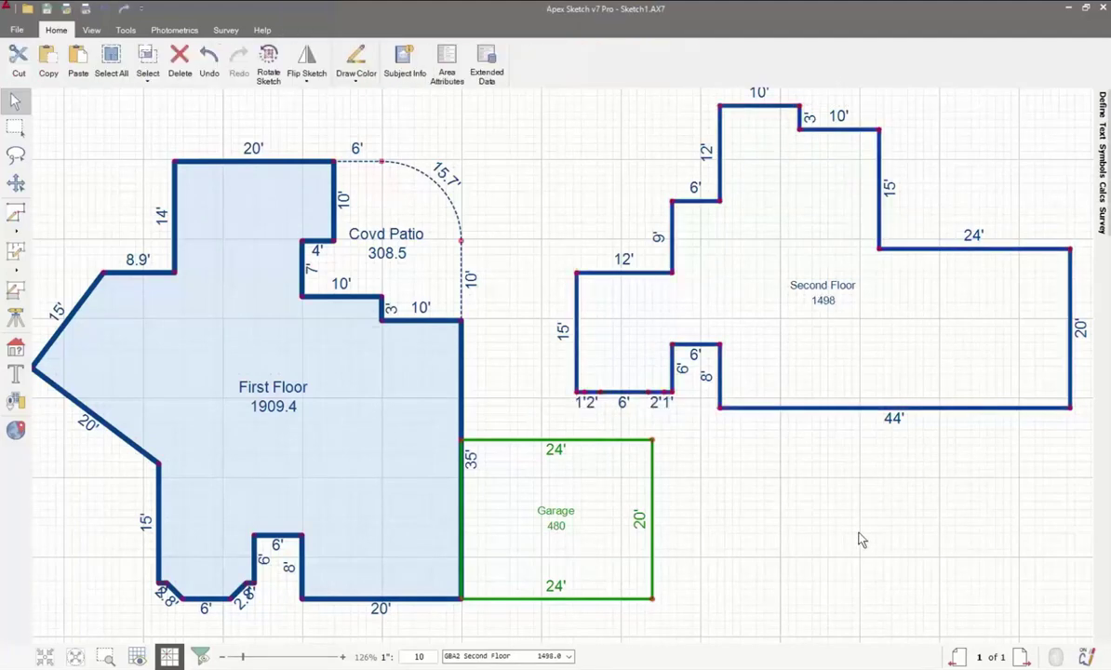
- Delete the extra points along the flattened bay to form one 12' wall and center its dimension label below it
left_click(662, 393)
left_click(601, 393)
left_click(584, 393)
key("Delete")
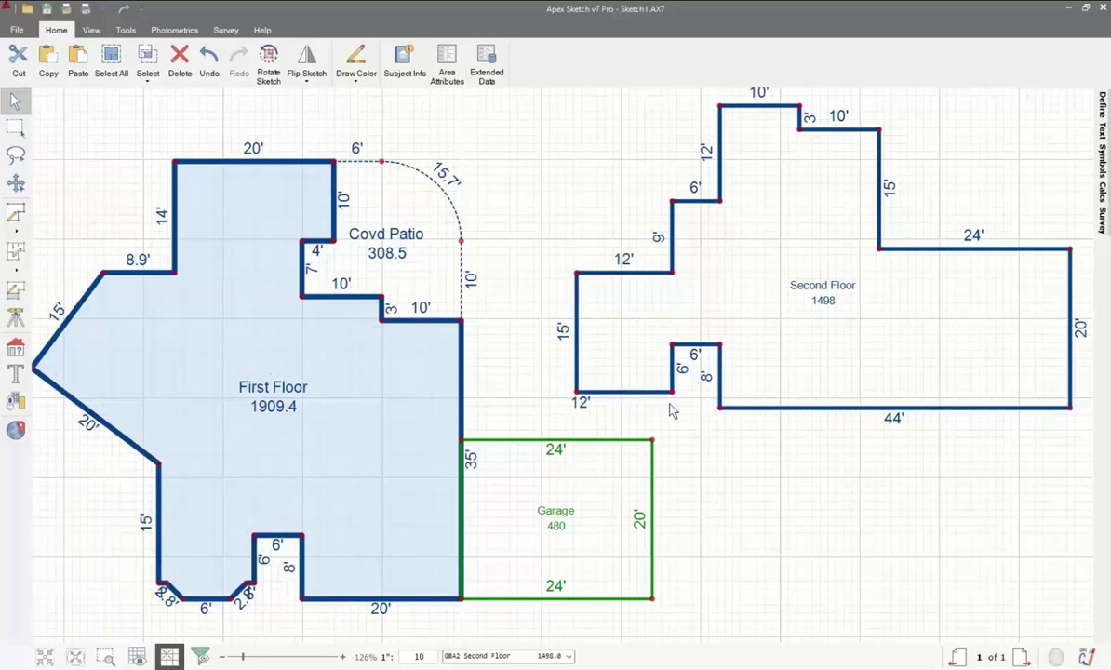
left_click(580, 402)
left_click_drag(580, 403, 623, 405)
left_click(802, 456)
- Move the Second Floor's 20' end wall 12' inward, shortening the adjoining walls to 12' and 32'
left_click(975, 236)
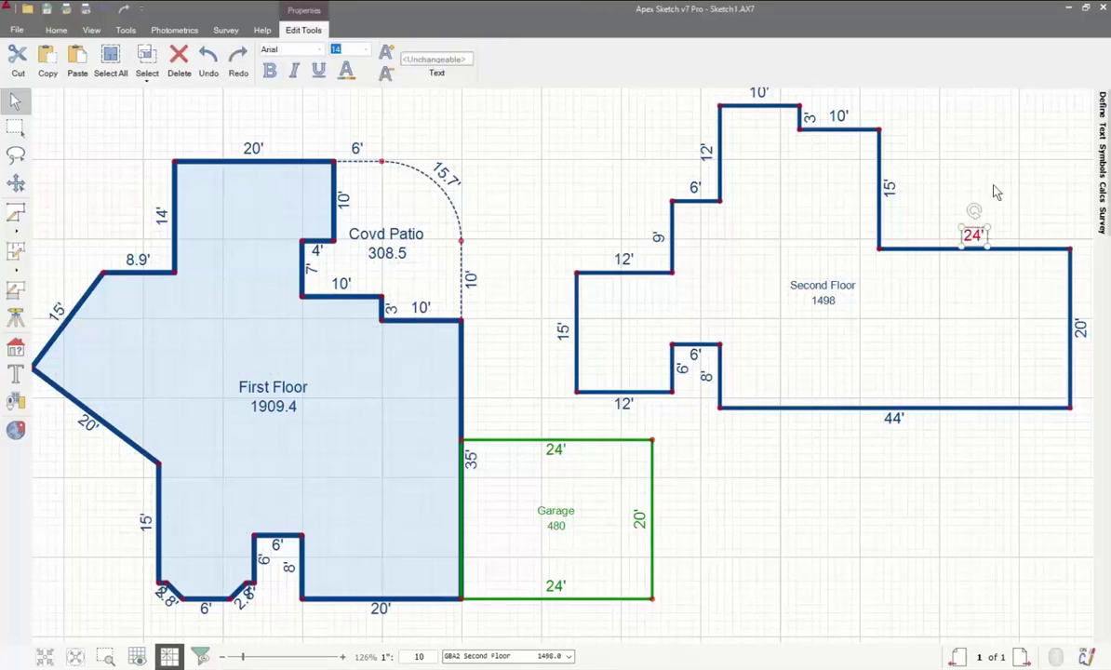
key("Escape")
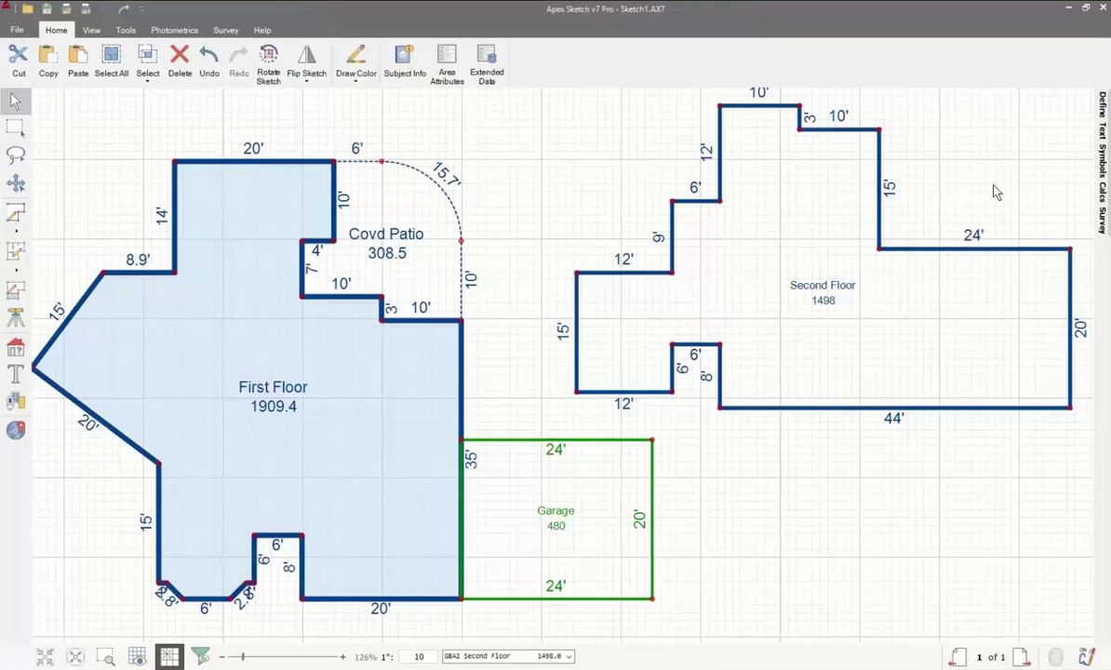
left_click(1071, 288)
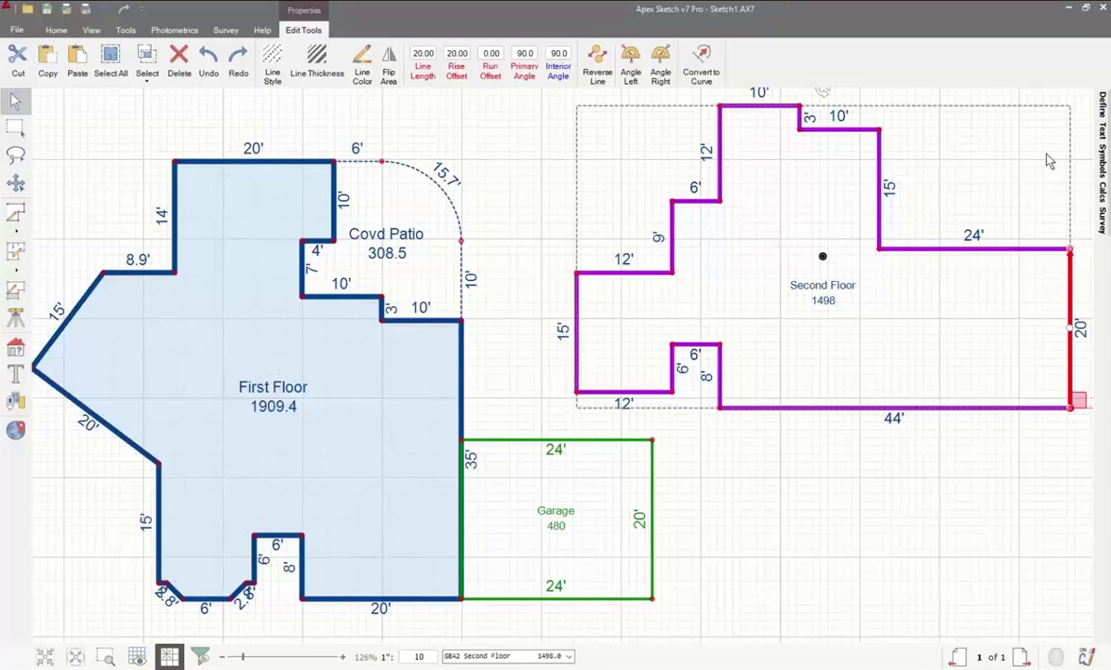
key("Delete")
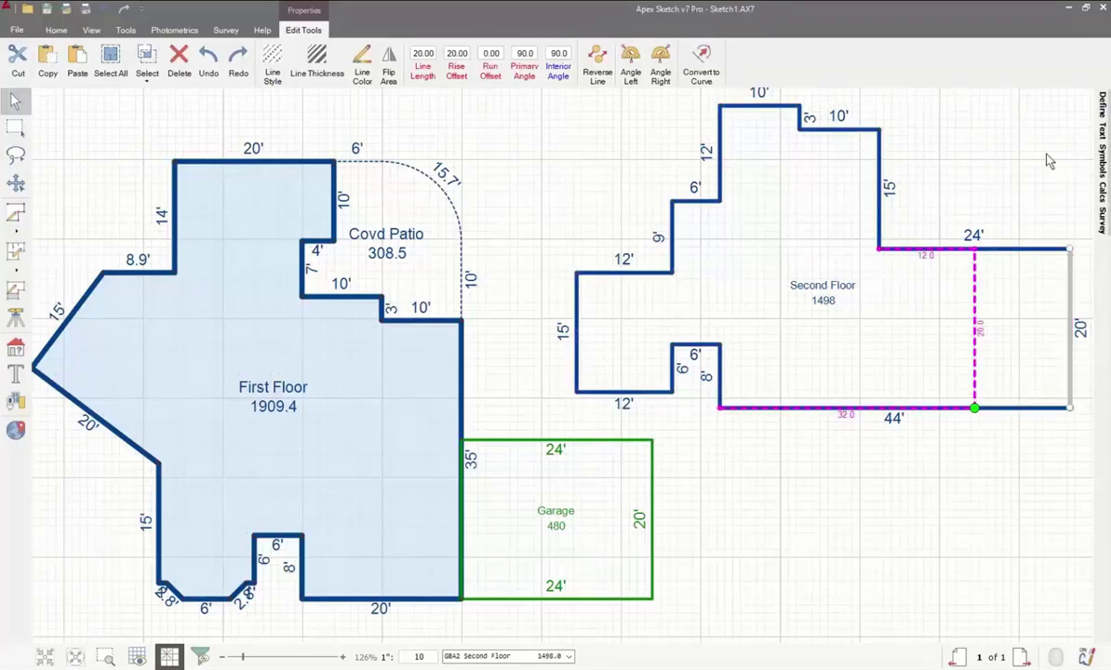
key("Return")
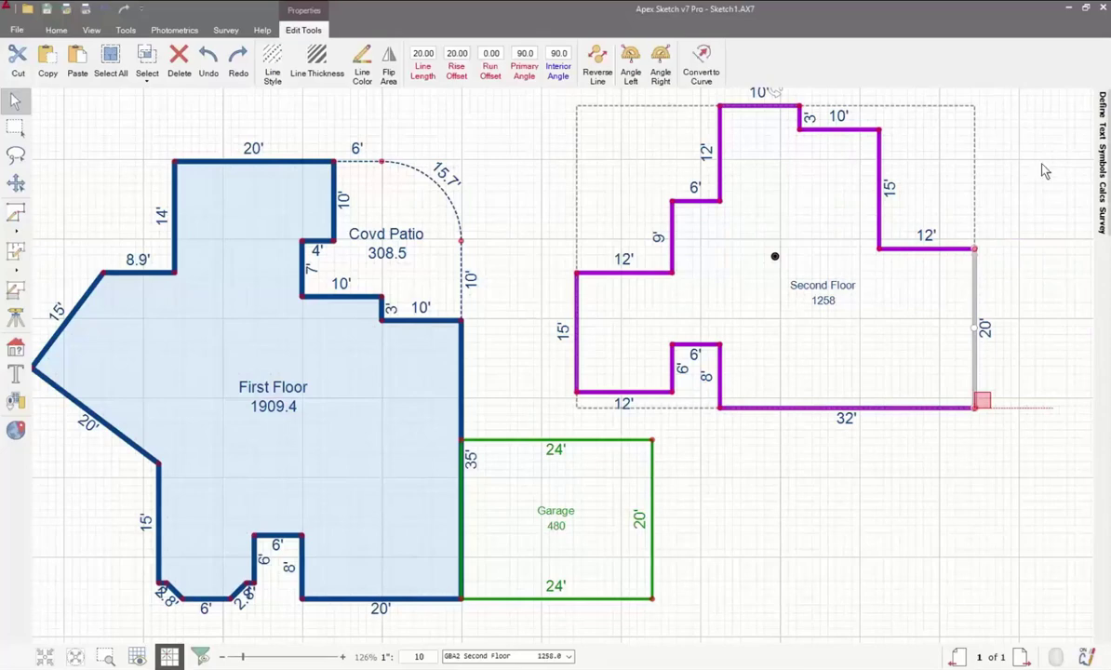
left_click(823, 296)
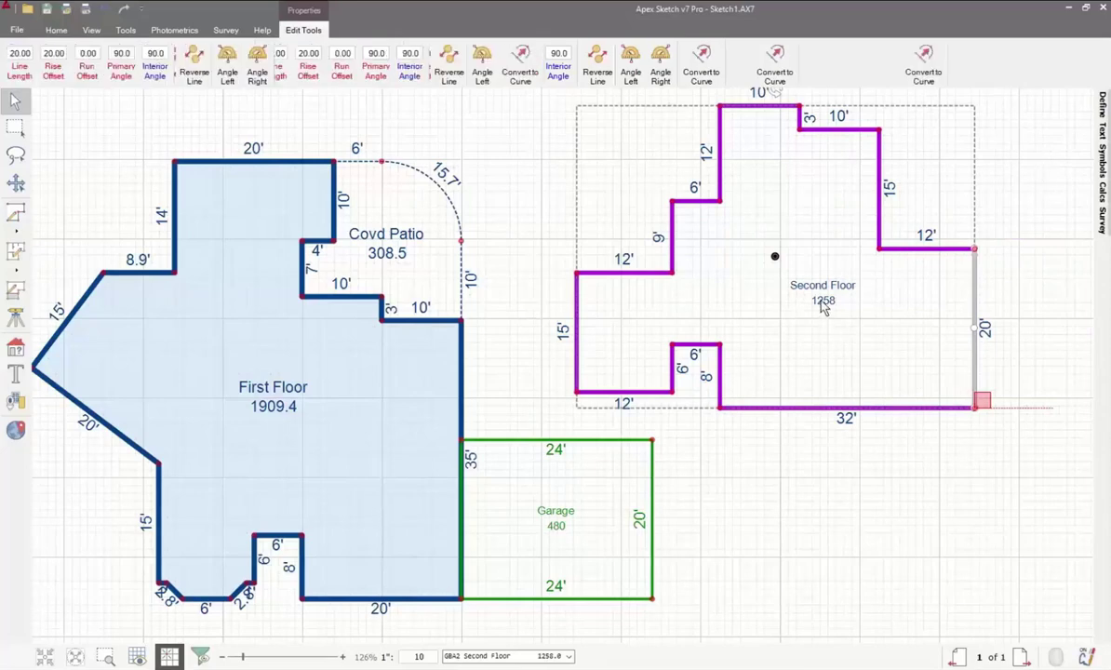
left_click(924, 237)
left_click(942, 151)
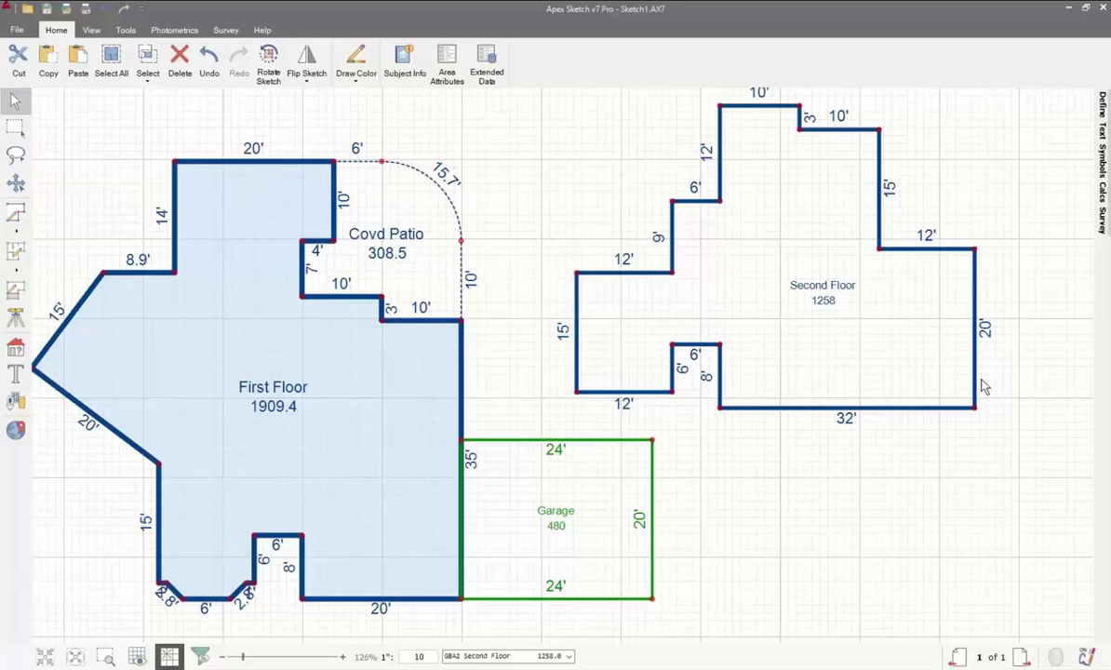
scroll(840, 476, "down", 1)
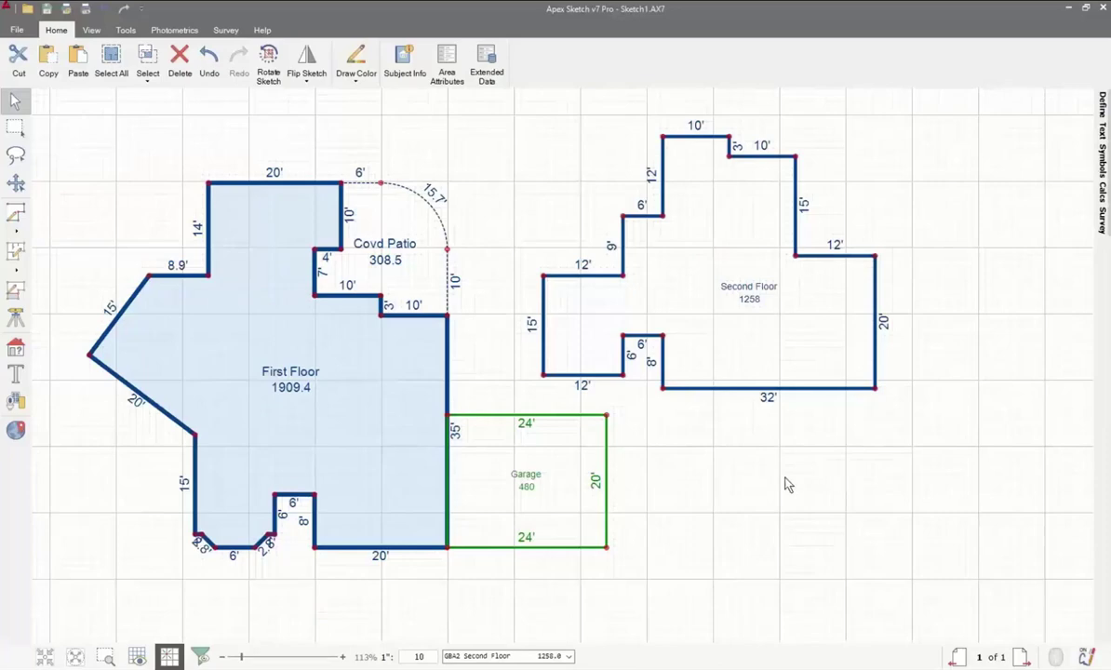
- Curve the Second Floor's 15' end wall outward into an arc about 4.3' high and 18.1' long
left_click(381, 182)
left_click(446, 249)
left_click(543, 276)
left_click(542, 277)
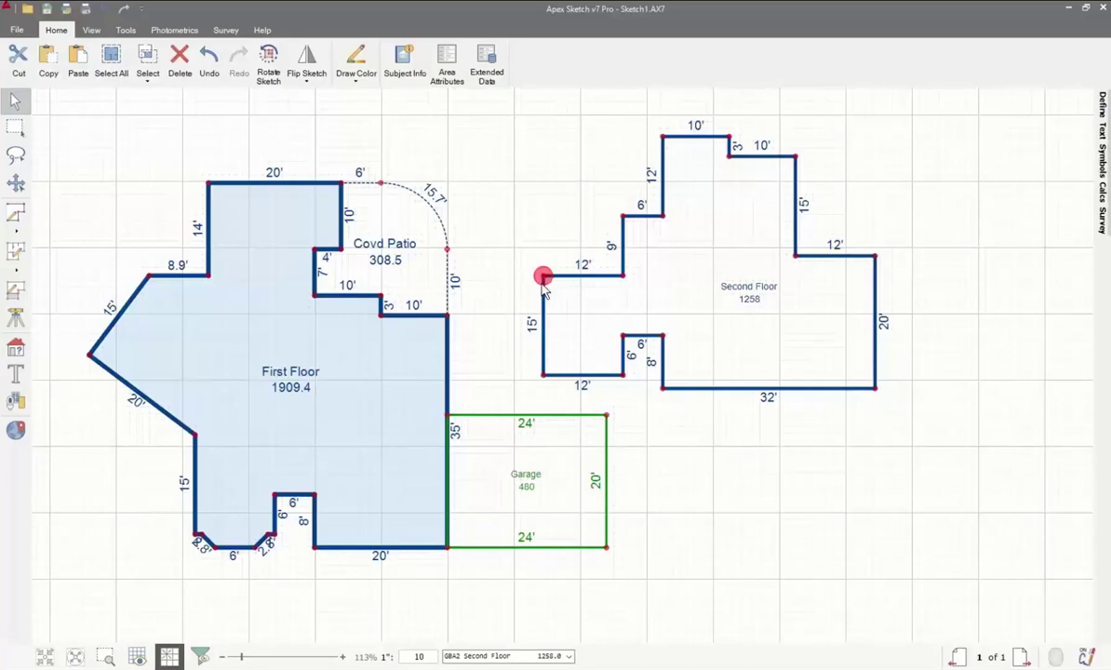
left_click(544, 349)
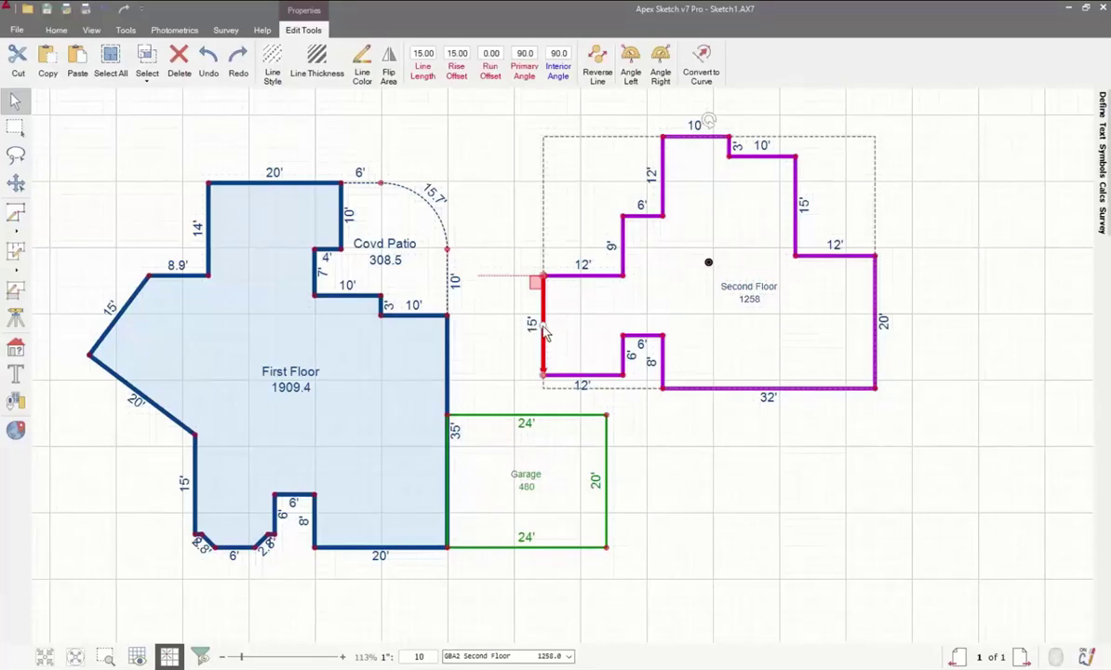
left_click_drag(542, 333, 519, 335)
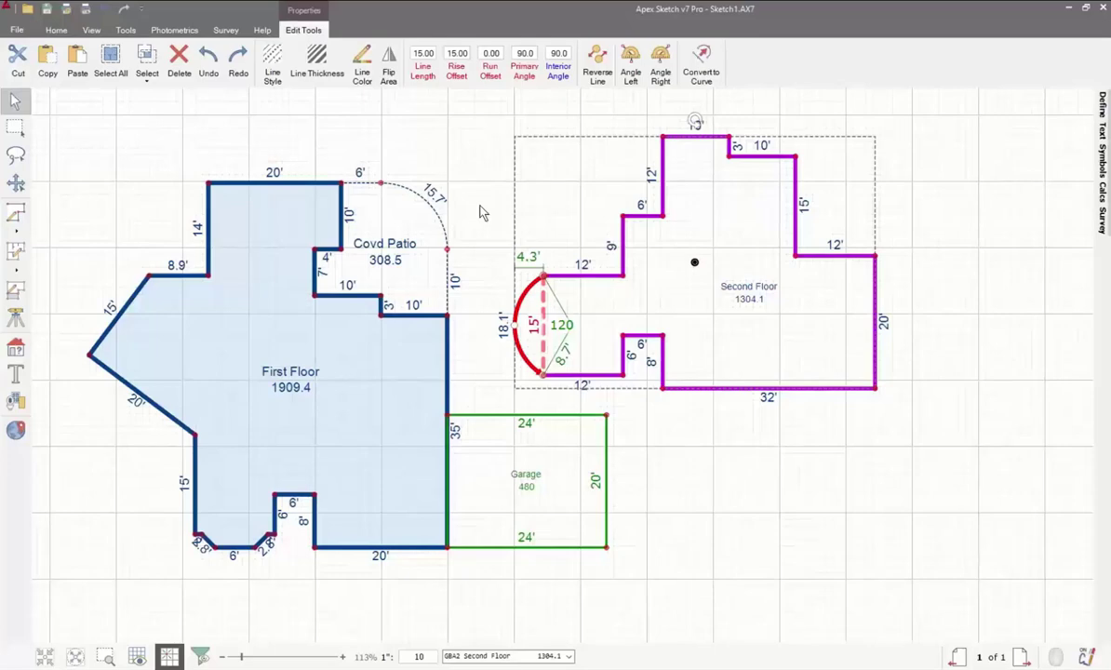
left_click(466, 171)
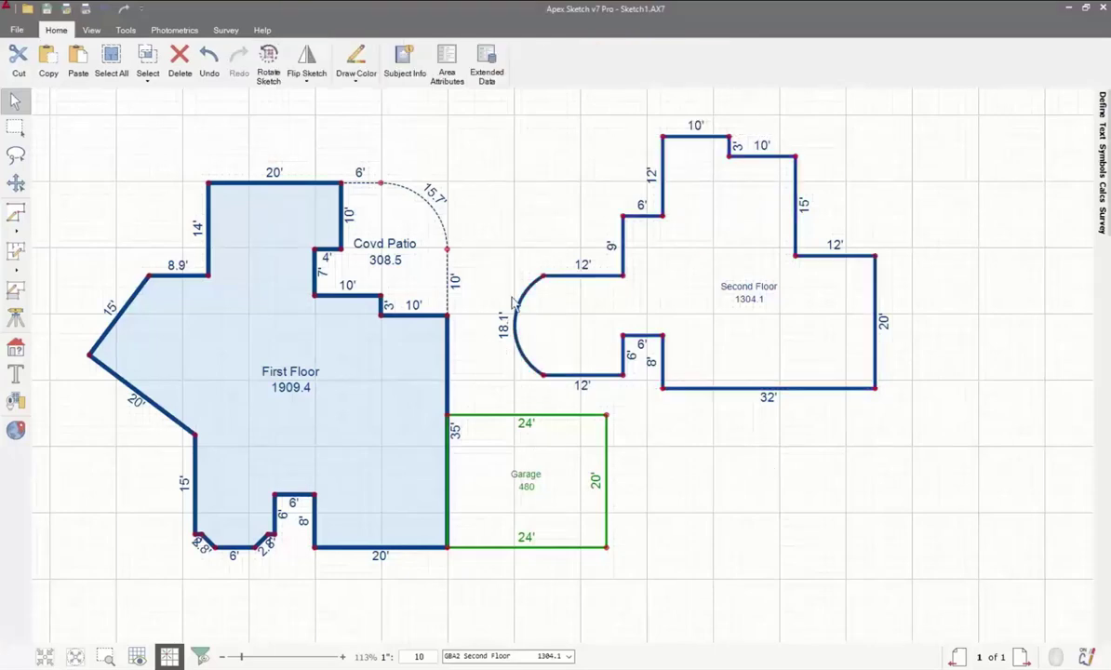
- Set the line length of the Second Floor's curved end wall to 20'
left_click(524, 358)
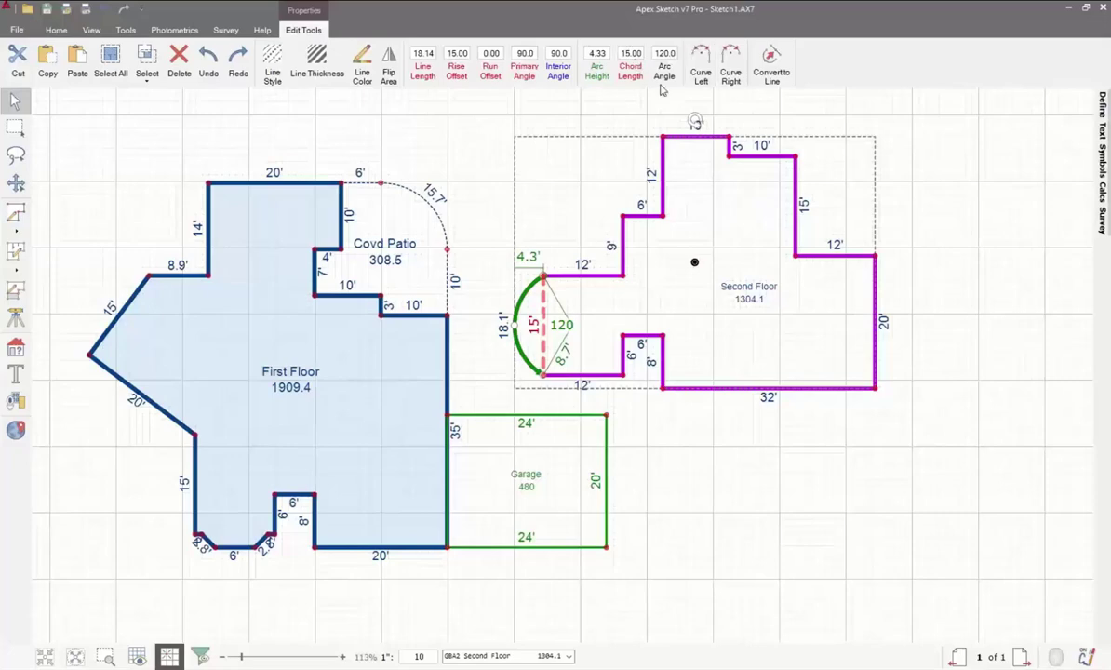
left_click(409, 52)
type("20")
key("Return")
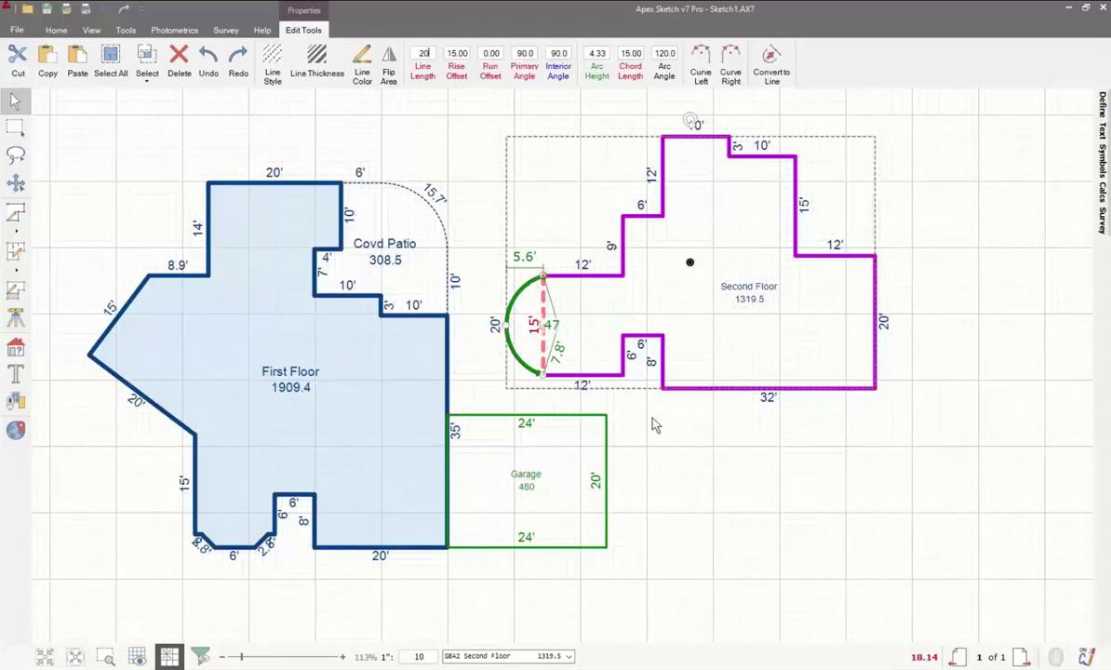
left_click(860, 518)
- Examine the length, offset and angle properties of the Second Floor's 32' wall and the First Floor's angled 20' wall
left_click(794, 390)
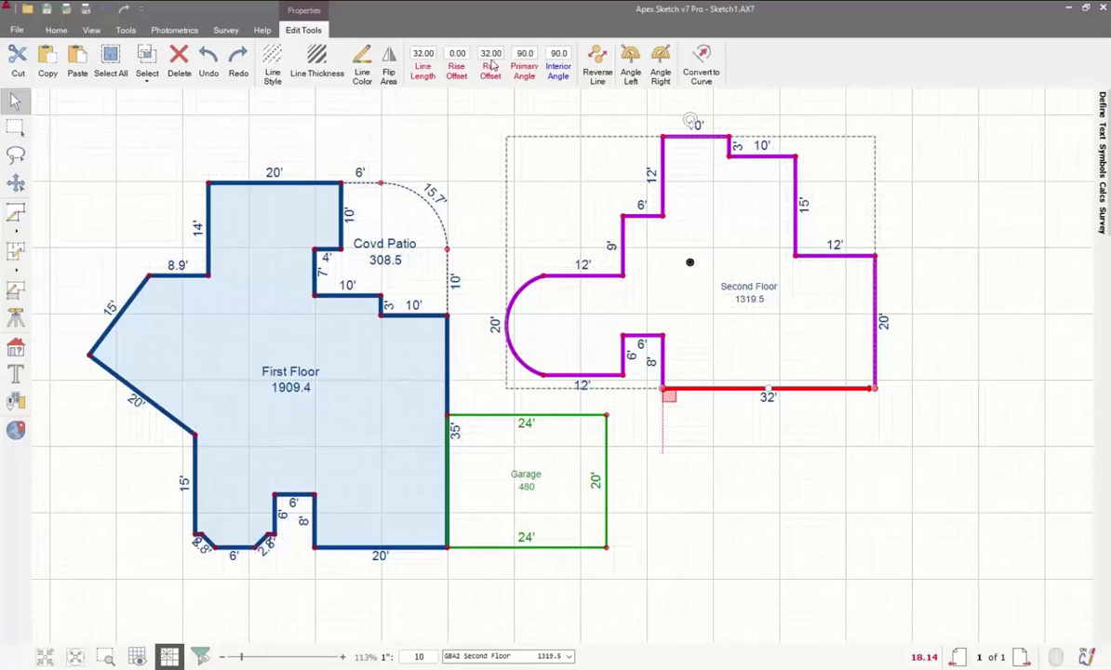
left_click(362, 265)
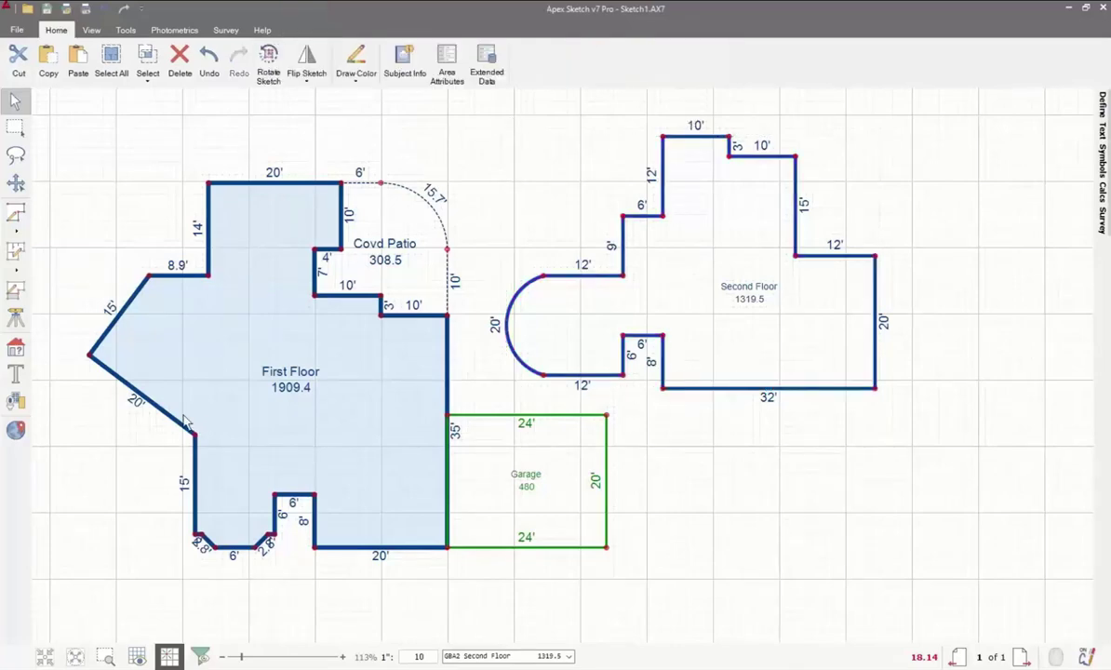
left_click(163, 394)
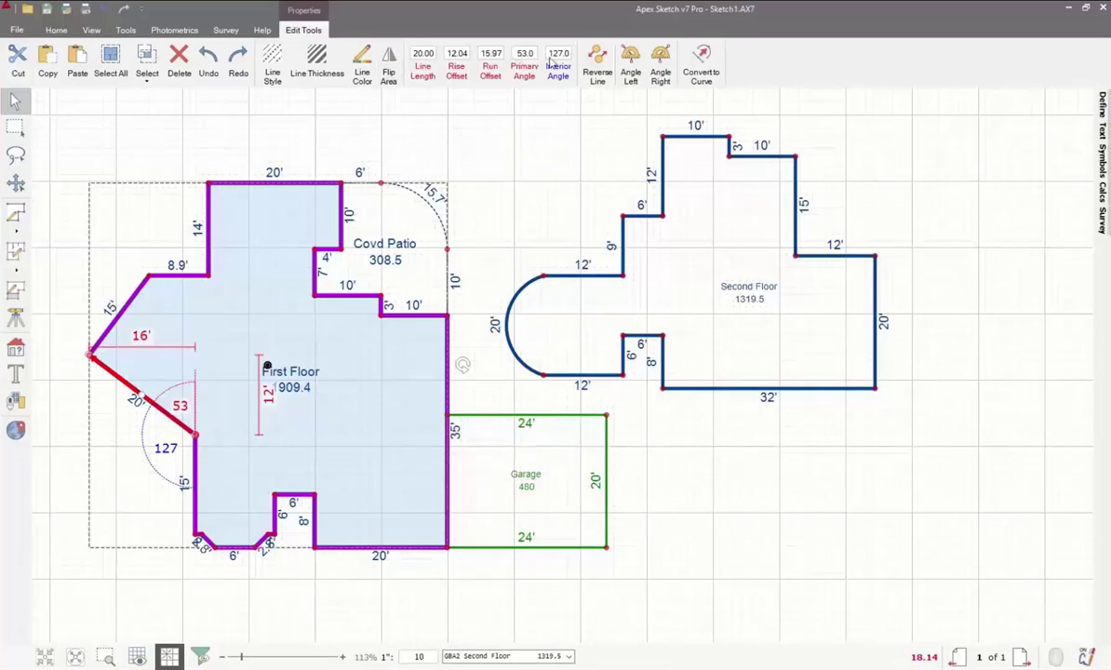
left_click(908, 551)
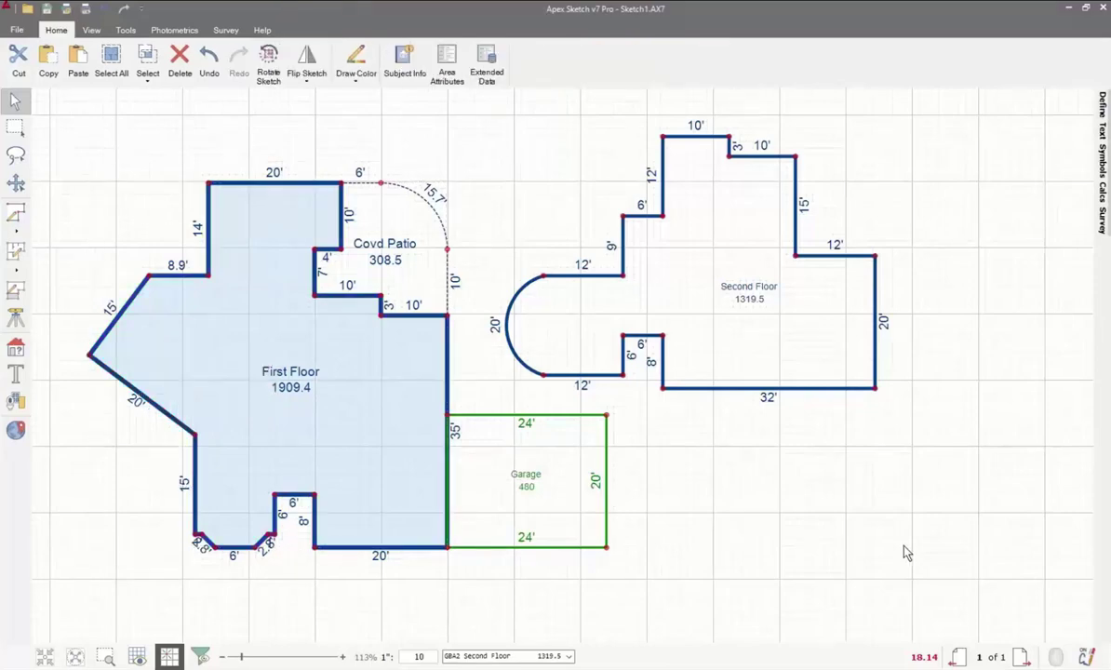
- Try to draw a 16' horizontal line below the Second Floor and bend it upward into an arc 5' high
left_click(15, 213)
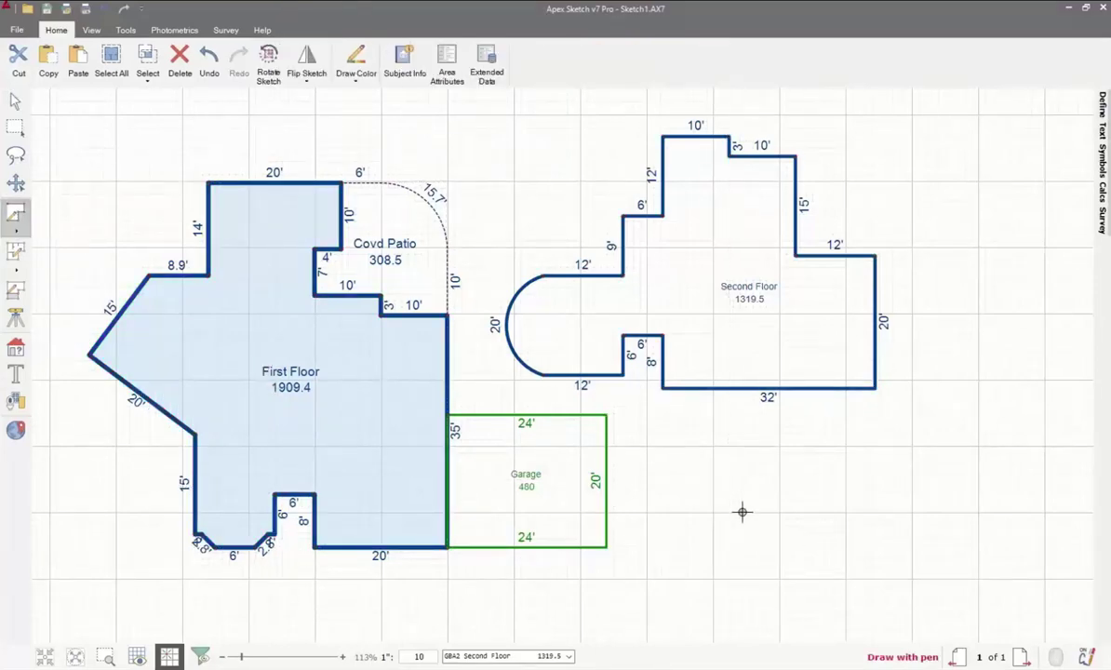
left_click_drag(742, 511, 849, 511)
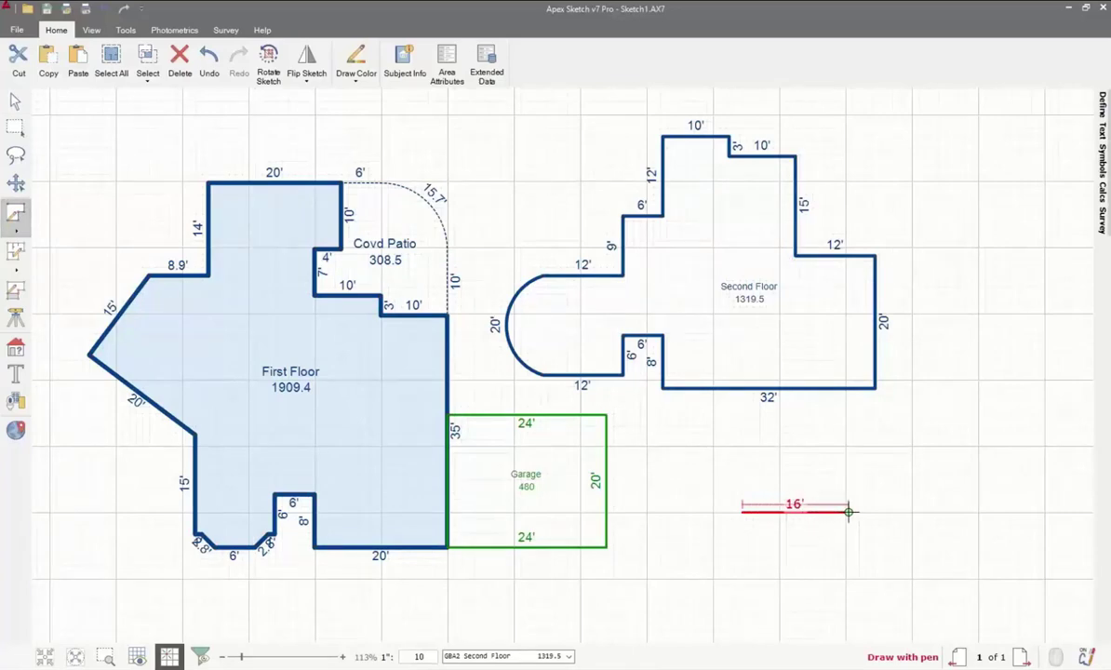
key("Up")
key("Up")
key("Up")
key("Up")
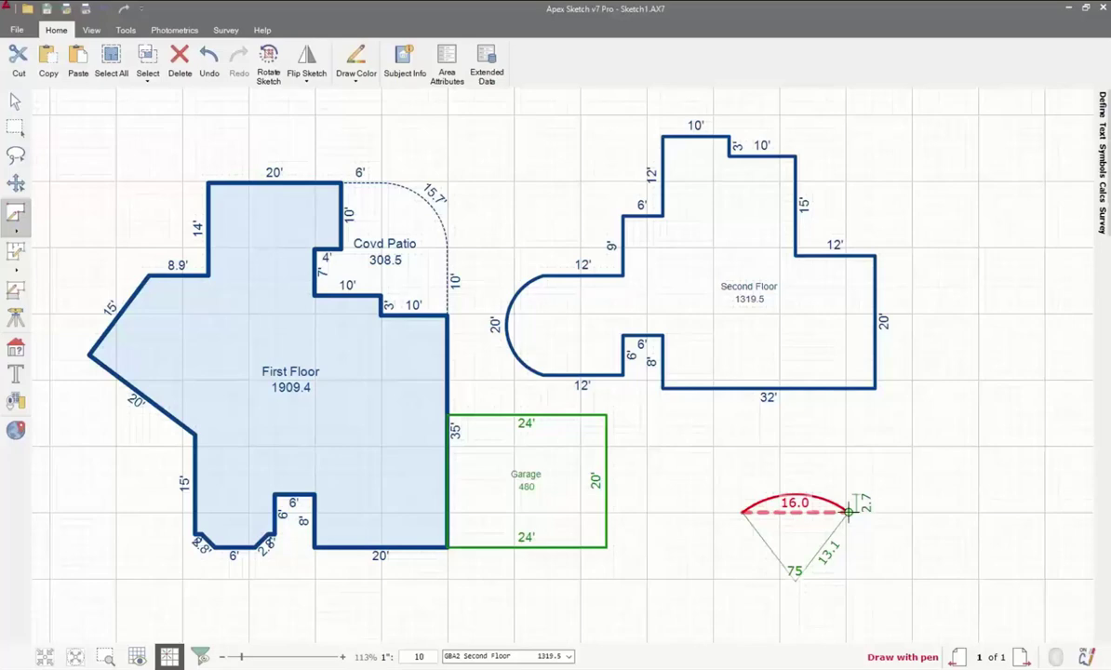
key("Up")
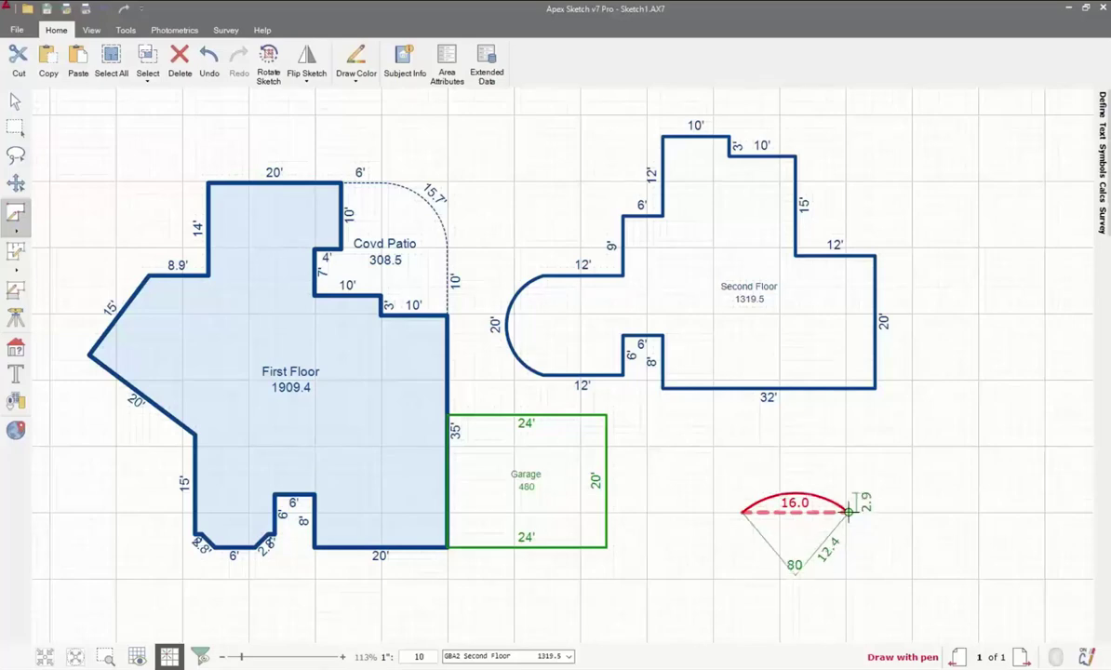
key("Up")
key("Up")
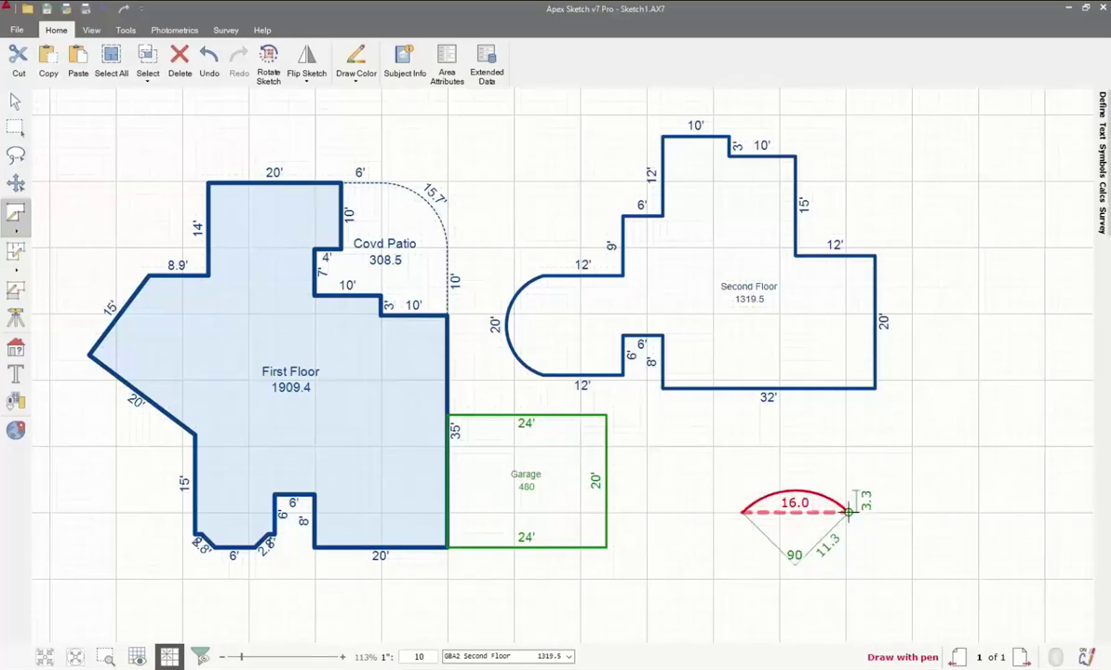
key("Up")
key("Up")
key("Up")
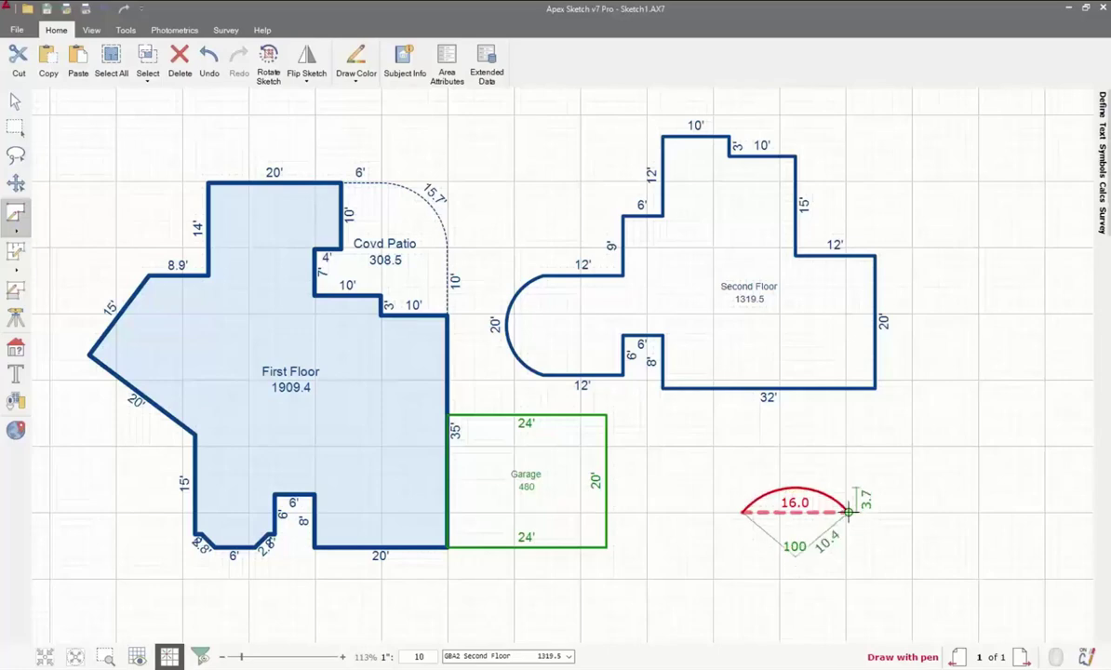
key("Up")
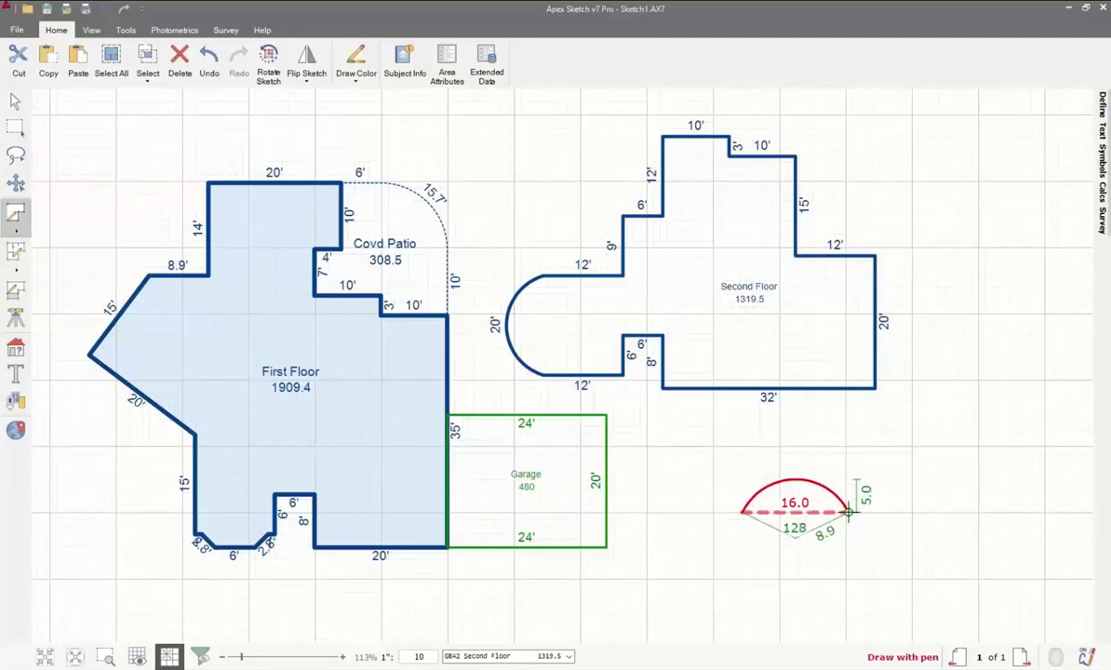
key("Escape")
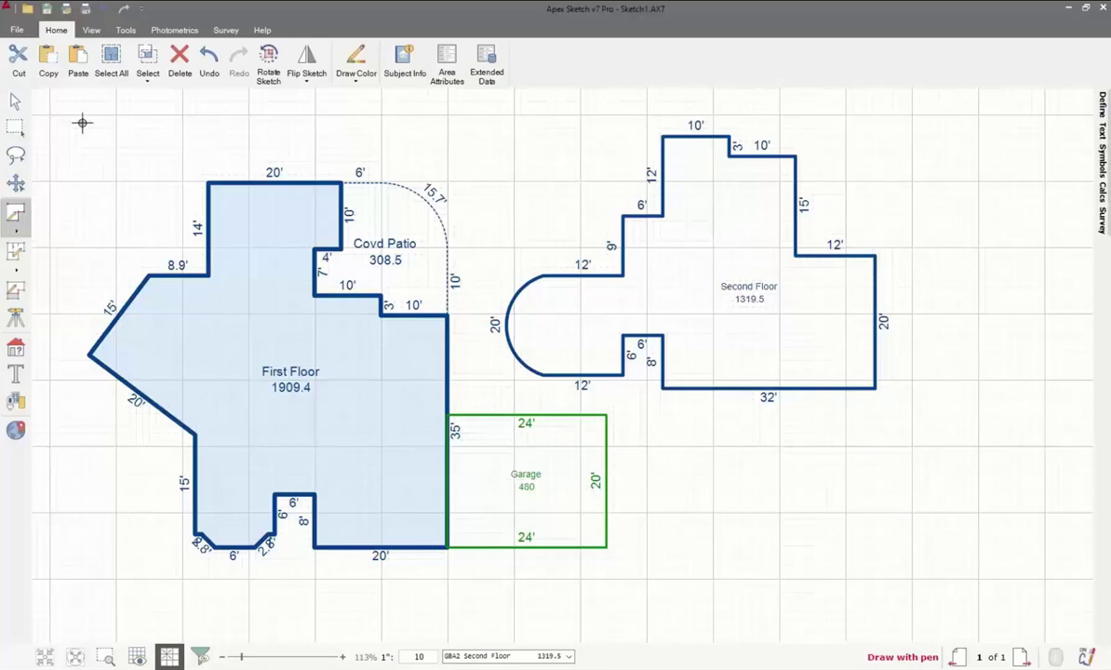
- Check the combined area of the First Floor and the Garage with the define area tool
left_click(24, 398)
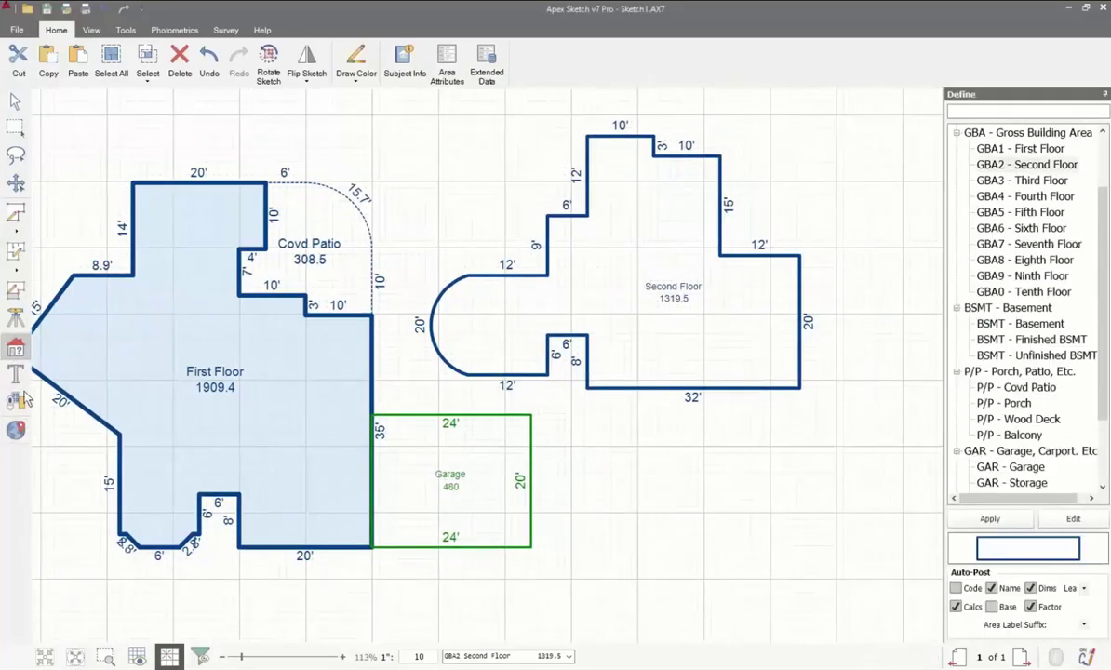
left_click(118, 352)
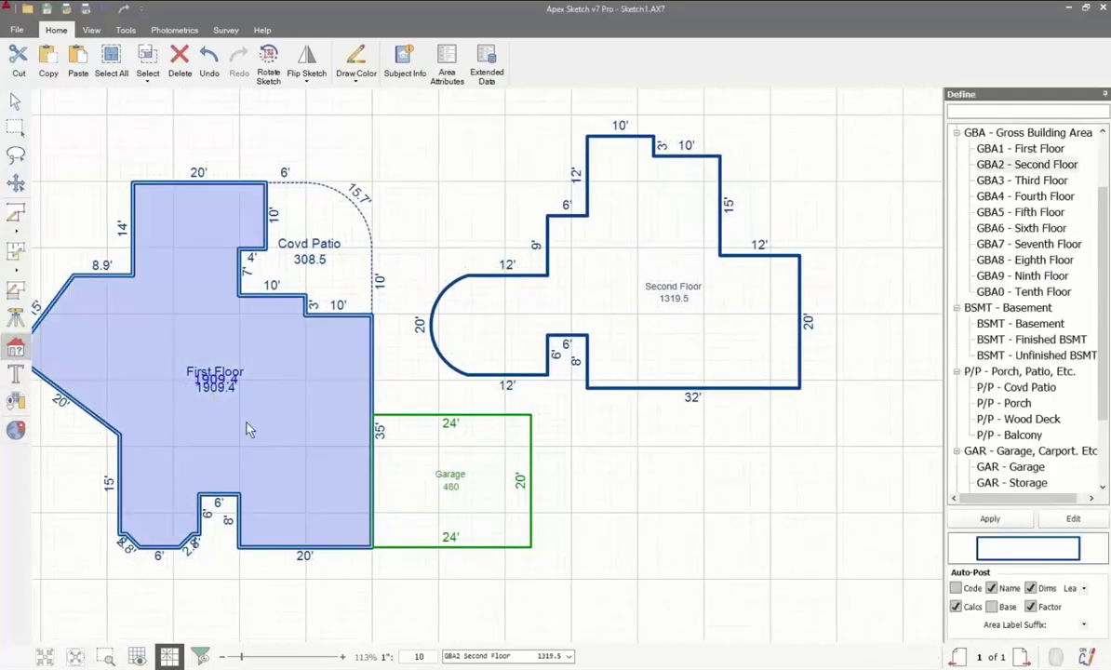
left_click(402, 437, "shift")
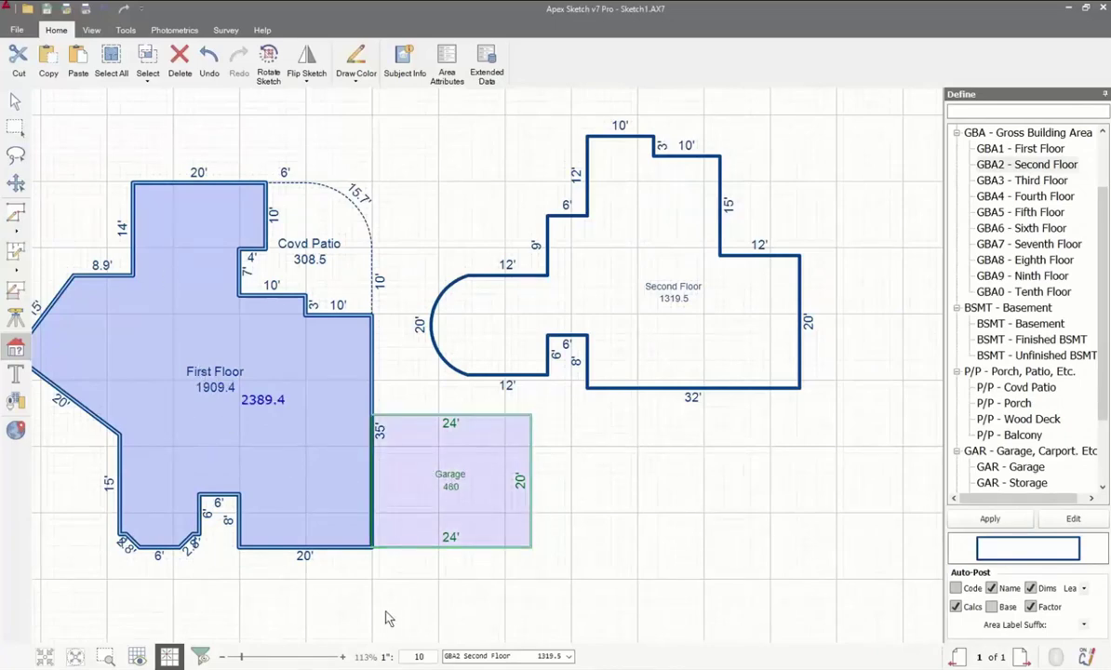
left_click(325, 571)
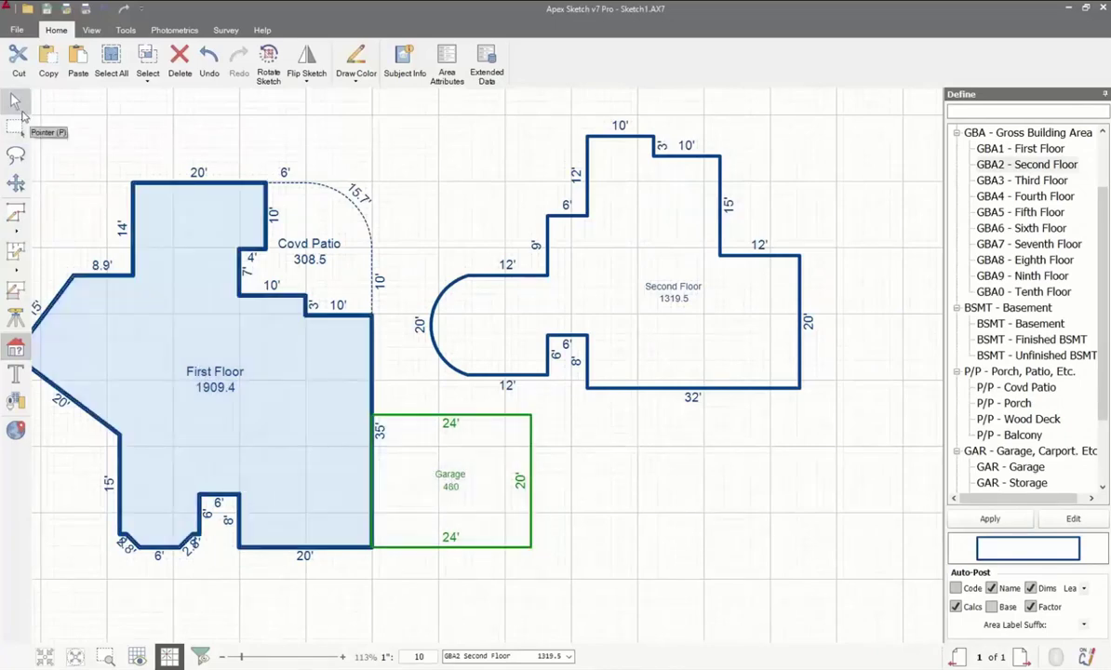
- Clone the First Floor area as BSMT - Basement and place the copy to the left of the First Floor
mouse_move(365, 172)
middle_mouse_down()
mouse_move(491, 139)
mouse_move(317, 146)
mouse_move(553, 154)
middle_mouse_up()
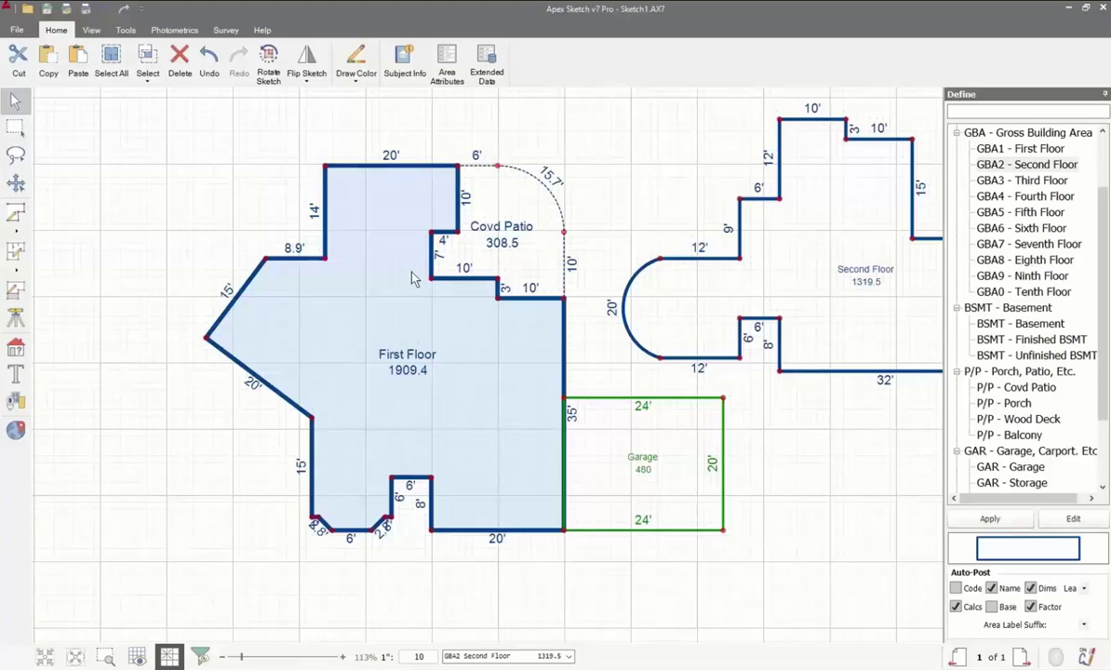
left_click(496, 406)
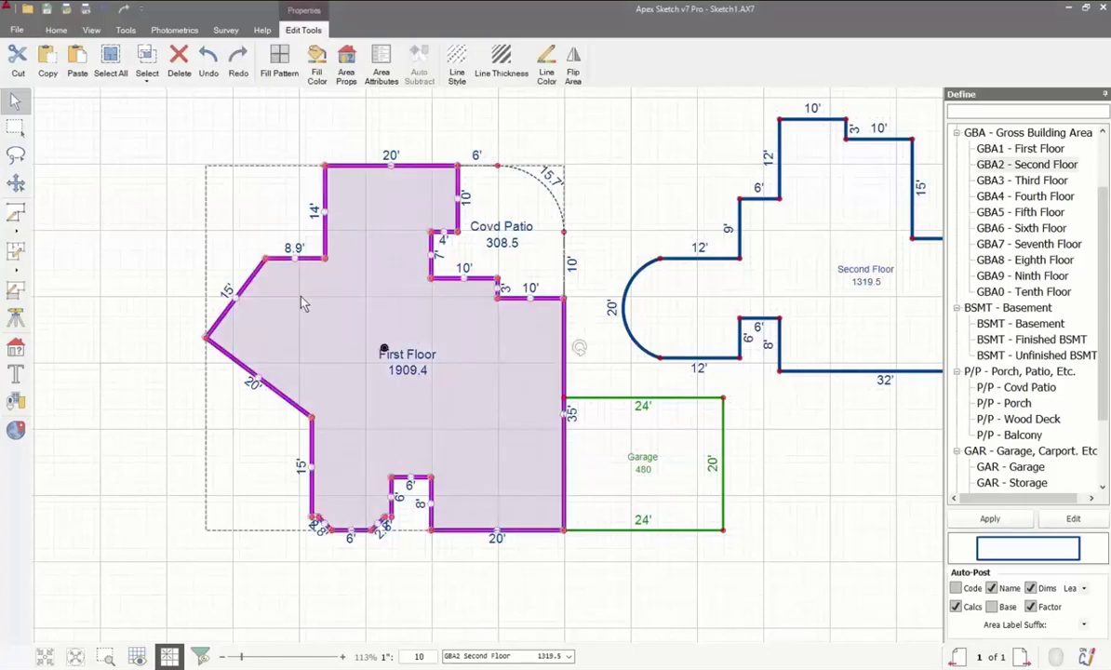
right_click(472, 394)
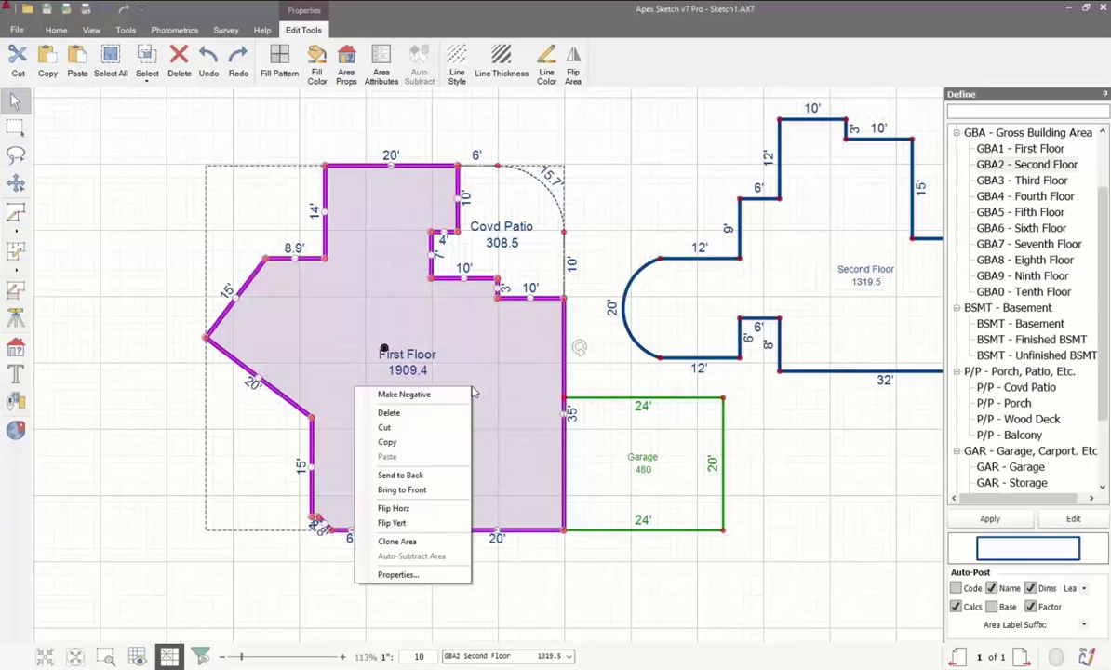
left_click(413, 542)
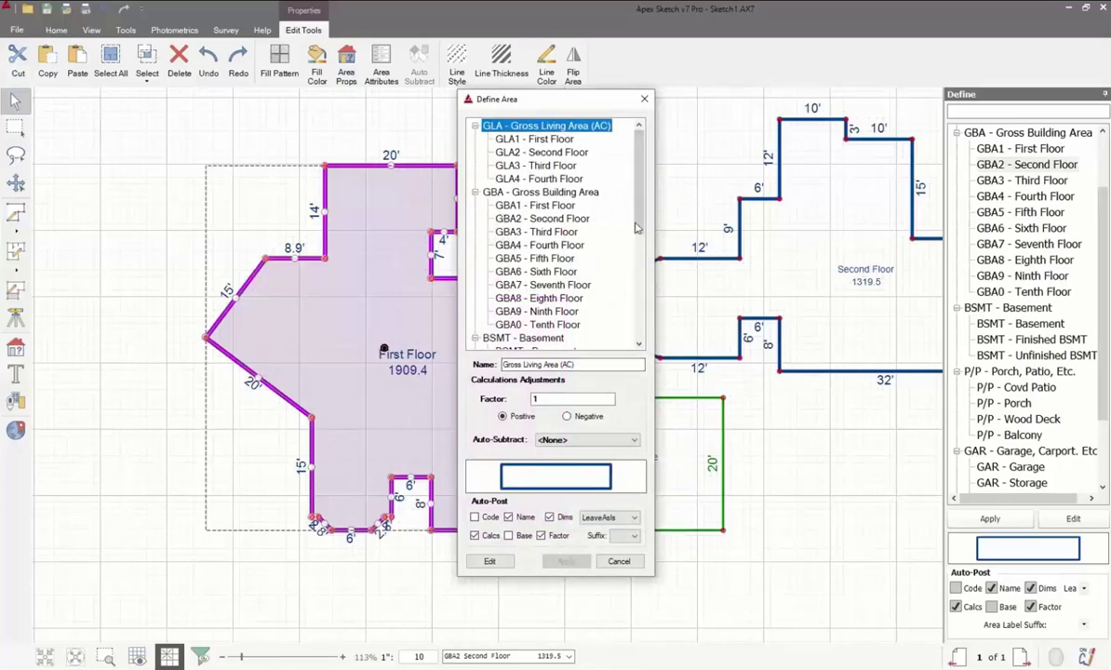
left_click_drag(637, 177, 637, 229)
left_click(539, 245)
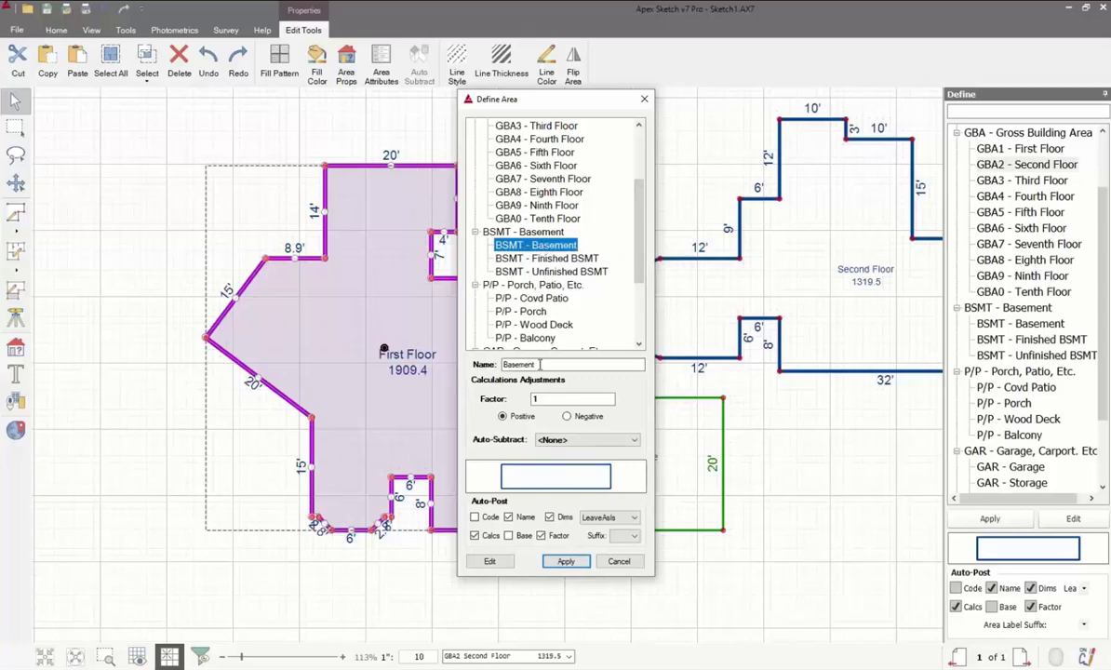
double_click(505, 364)
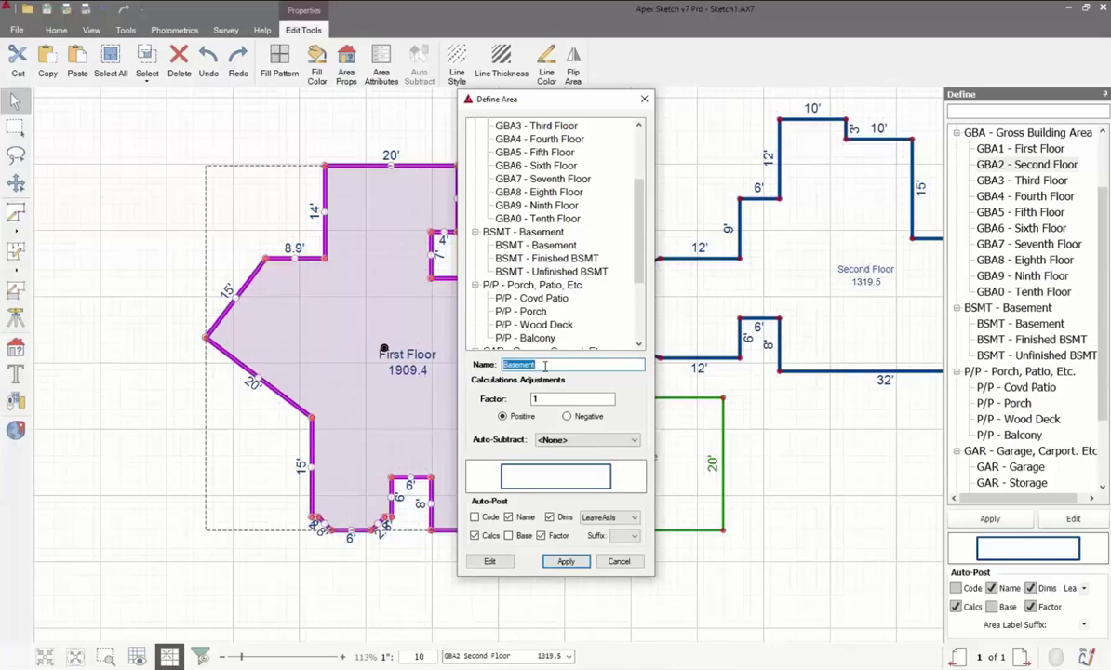
left_click(565, 562)
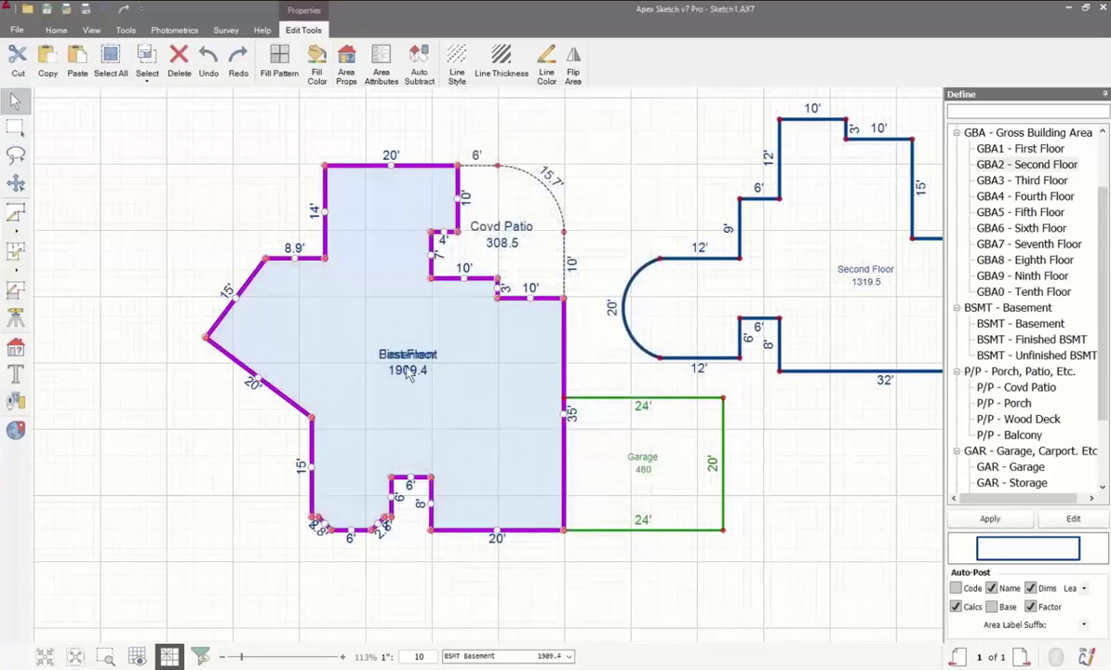
left_click_drag(479, 398, 98, 398)
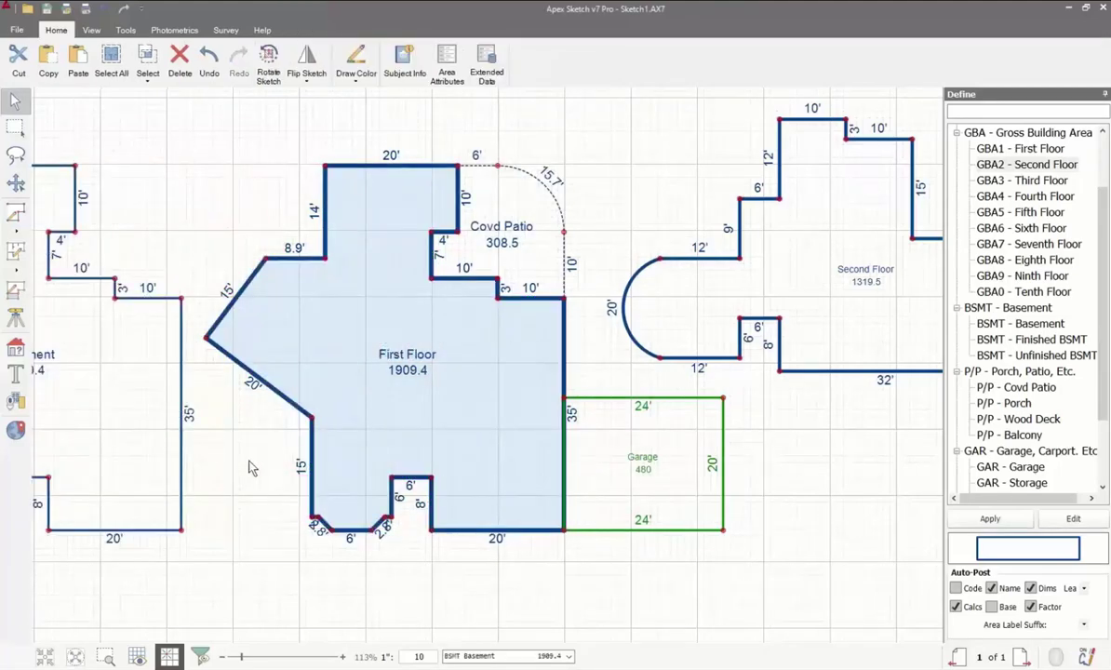
key("Home")
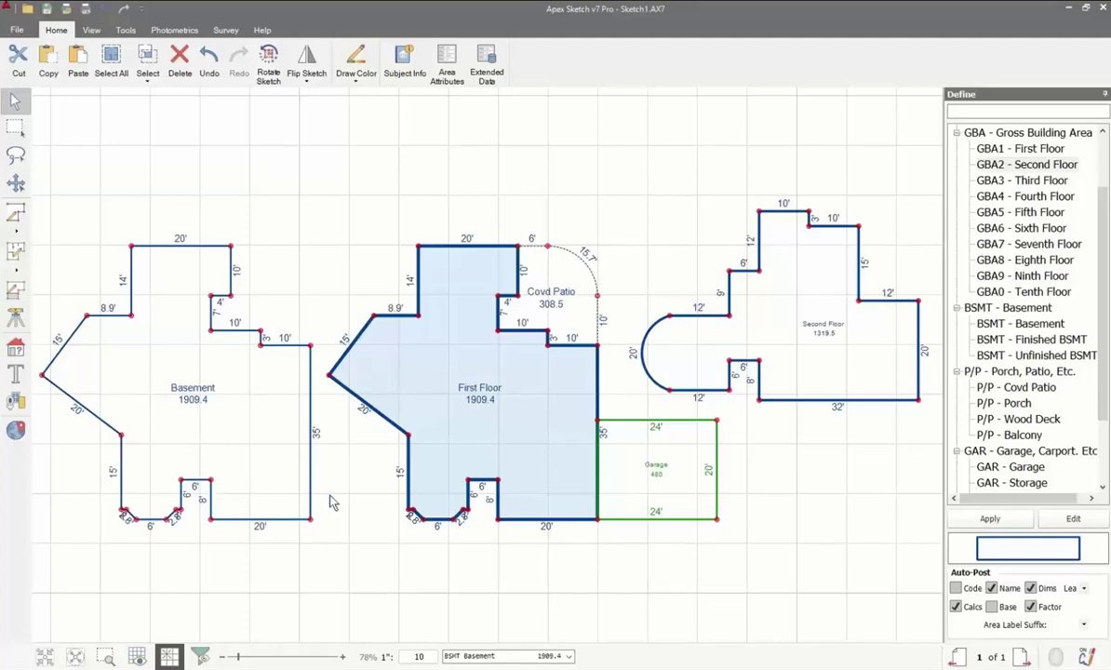
- Move the Basement's lower 20' wall up 8' and delete the leftover point to form one 26' wall
left_click(287, 523)
left_click_drag(288, 525, 288, 486)
left_click(307, 572)
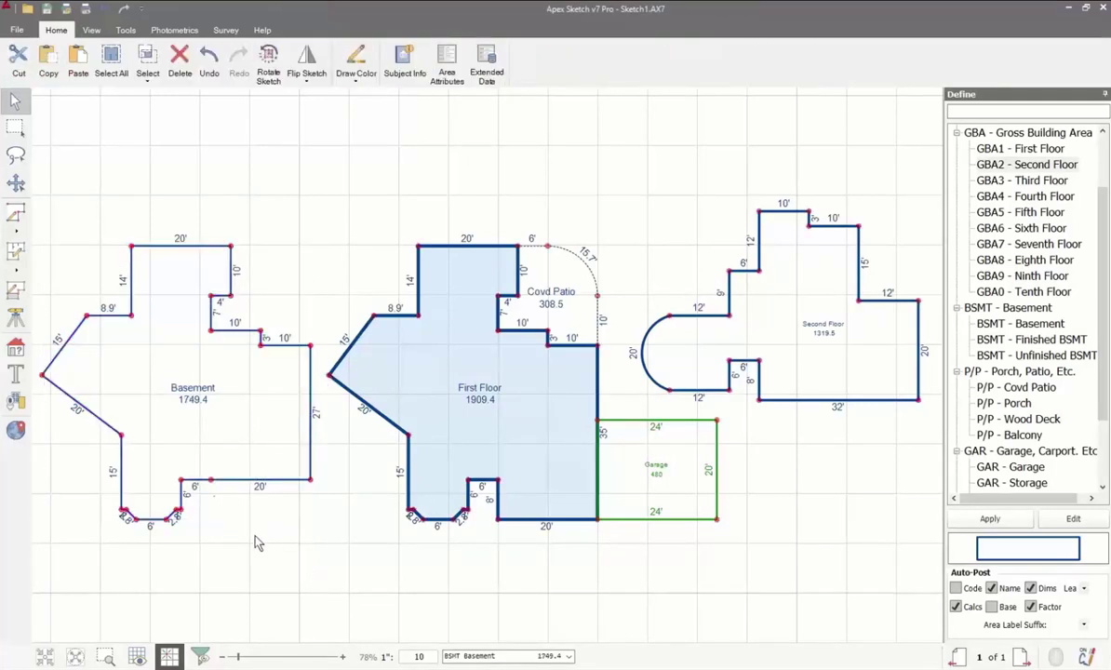
left_click(212, 481)
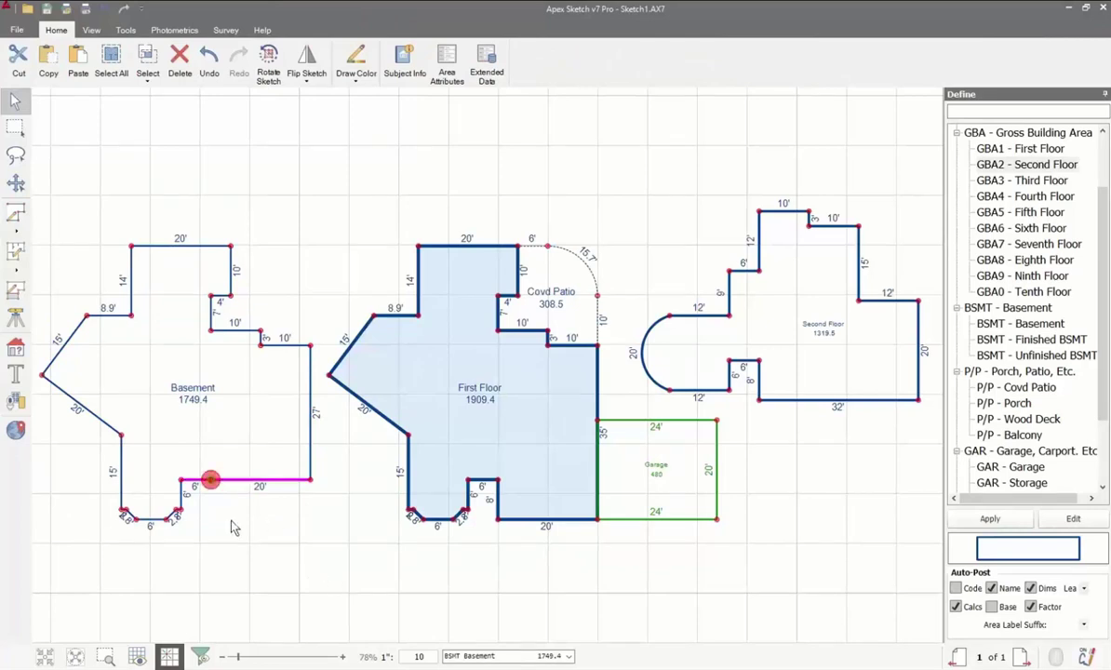
key("Delete")
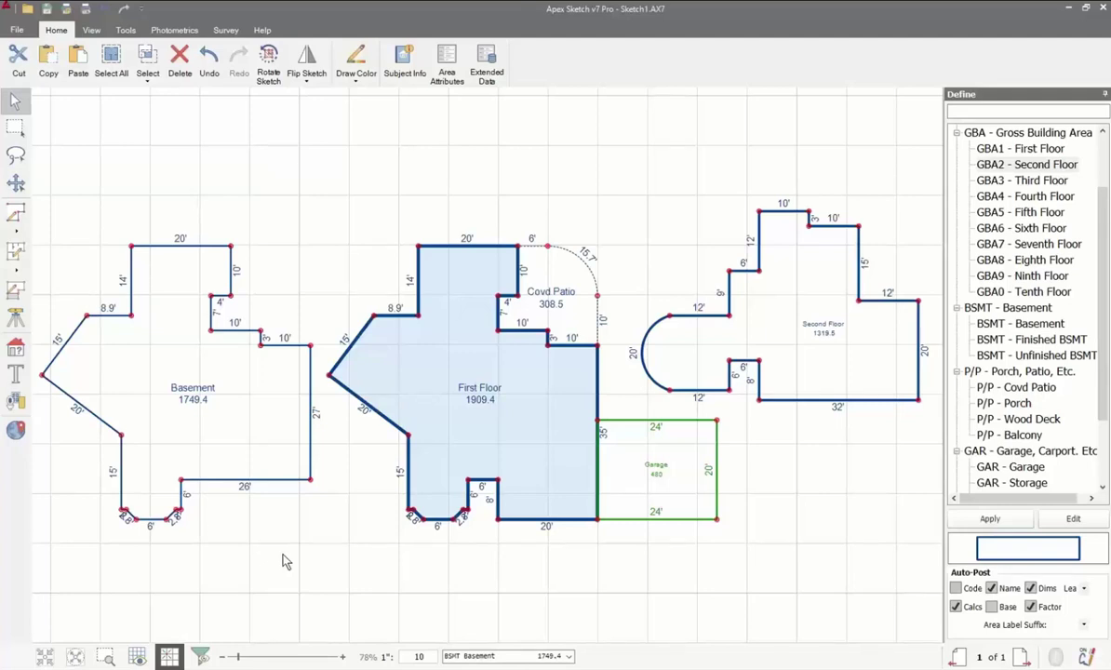
- Move the Basement label up and left within its area, and the Second Floor label slightly down and right
left_click(189, 384)
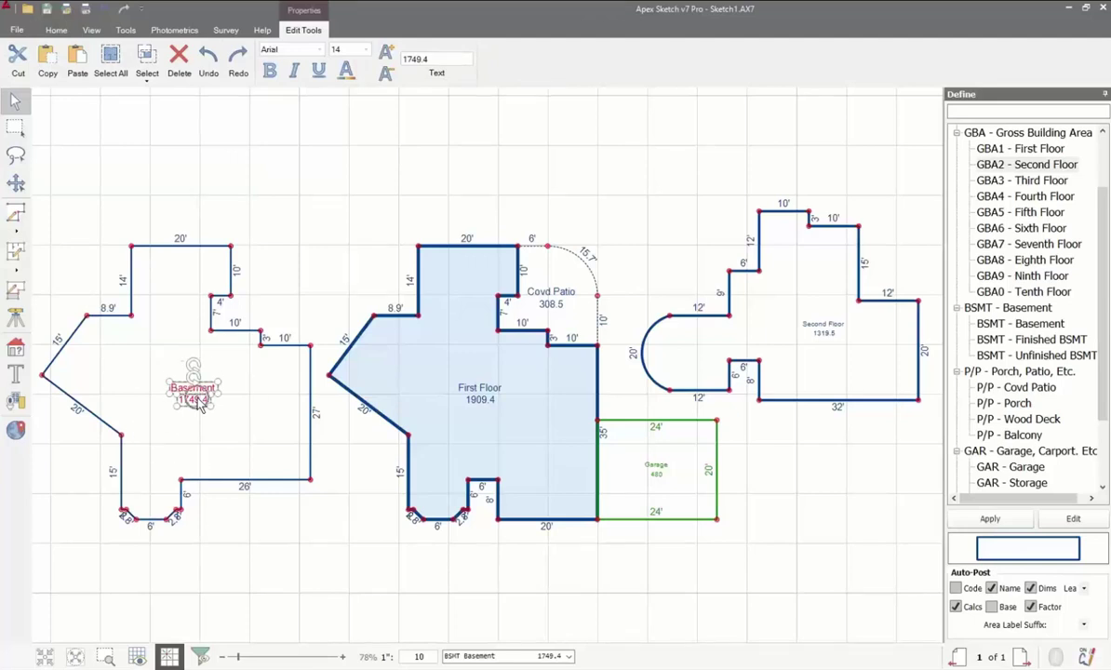
left_click_drag(198, 402, 124, 373)
left_click(296, 248)
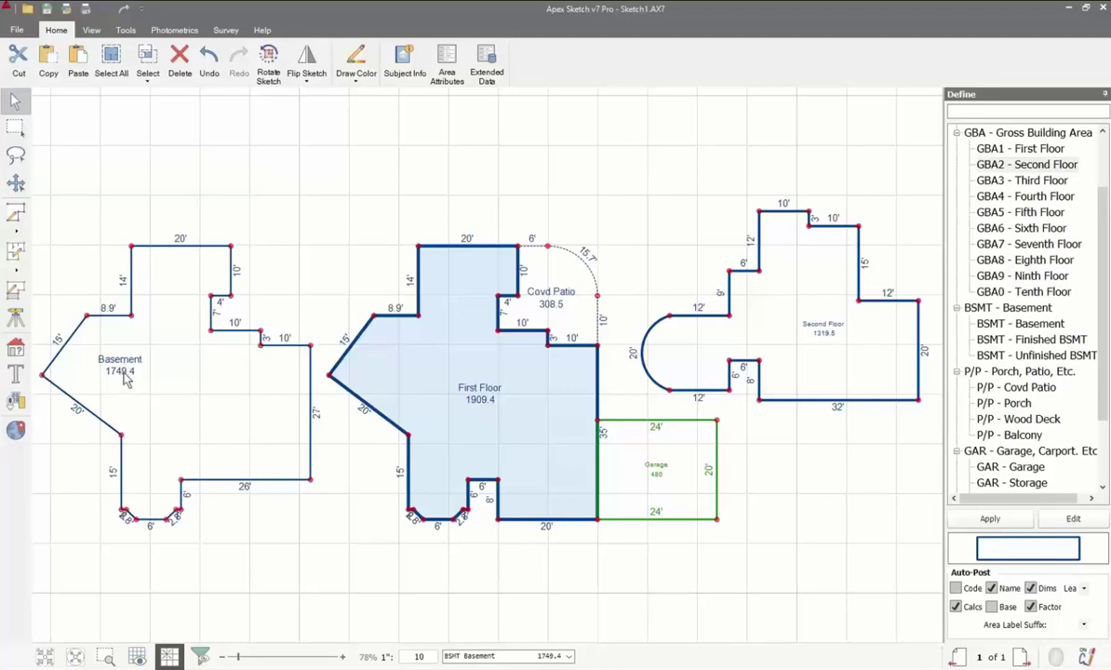
left_click(828, 333)
left_click_drag(826, 333, 841, 361)
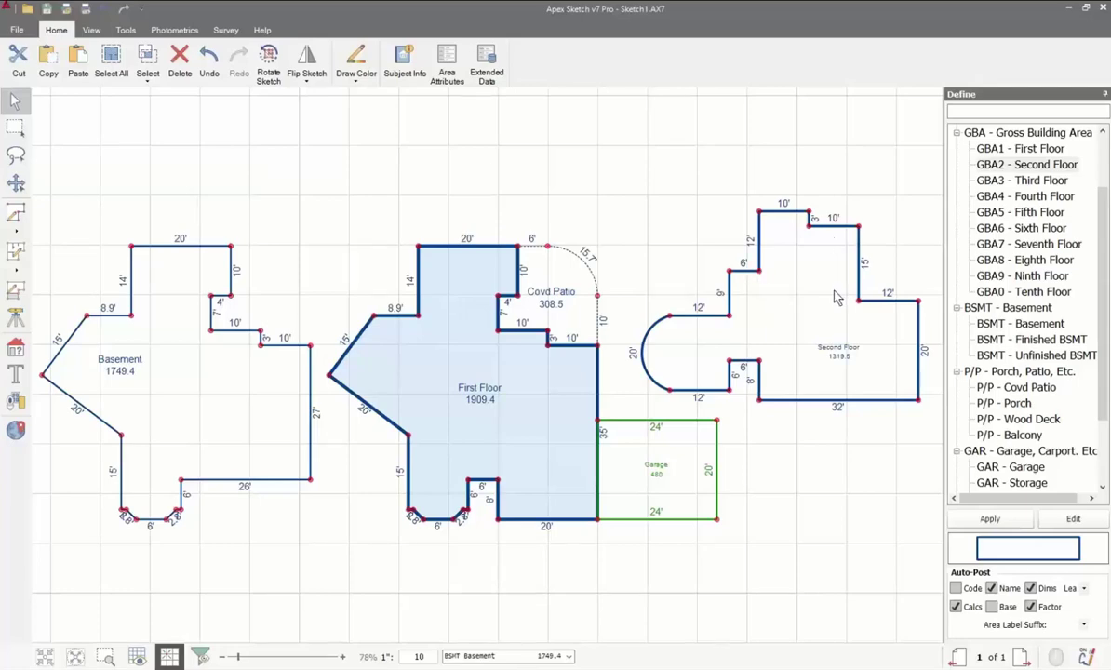
- Draw a rectangle 10' wide and 4' high inside the upper part of the Second Floor with the rectangle QuickShape
scroll(824, 286, "up", 5)
middle_click_drag(899, 156, 702, 164)
scroll(567, 322, "up", 2)
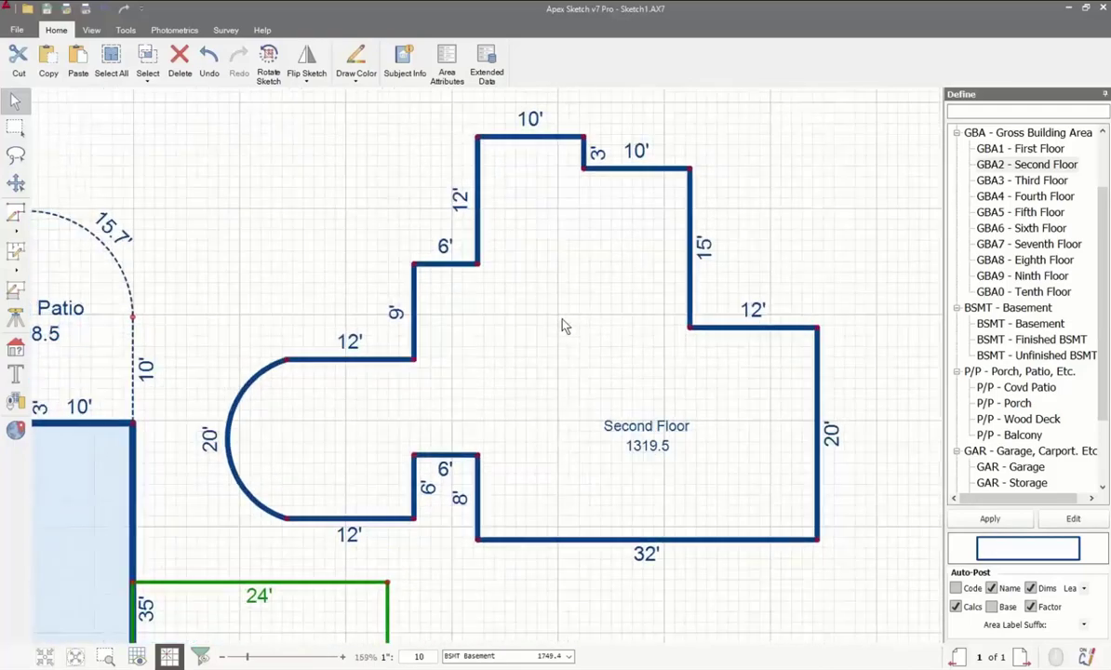
mouse_move(779, 248)
middle_mouse_down()
mouse_move(763, 219)
mouse_move(727, 224)
middle_mouse_up()
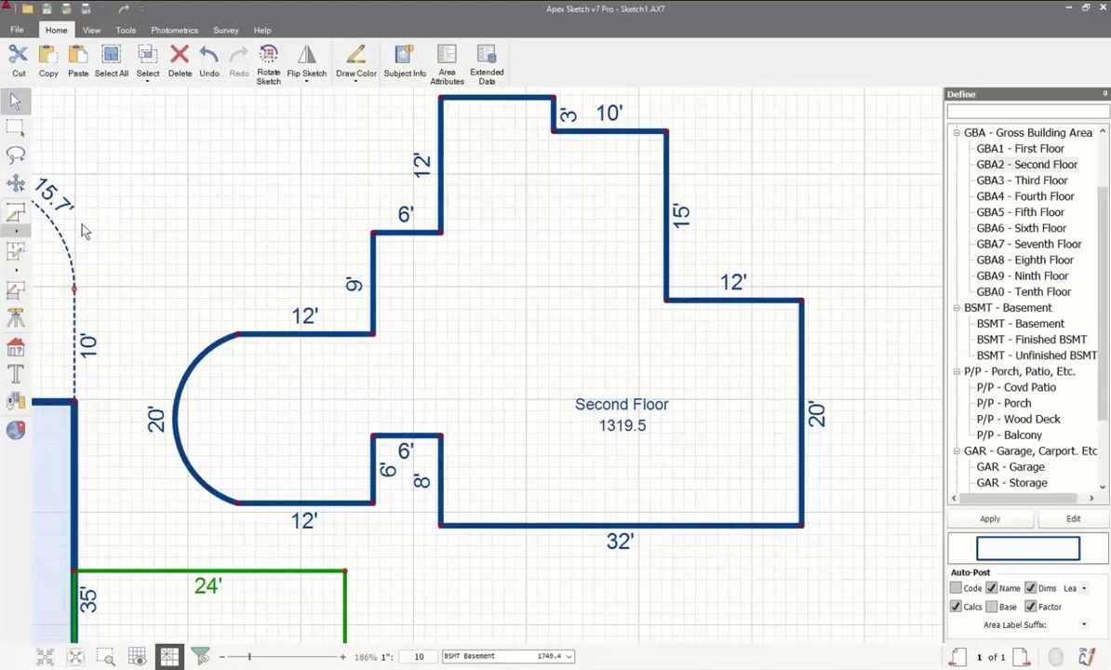
left_click(15, 235)
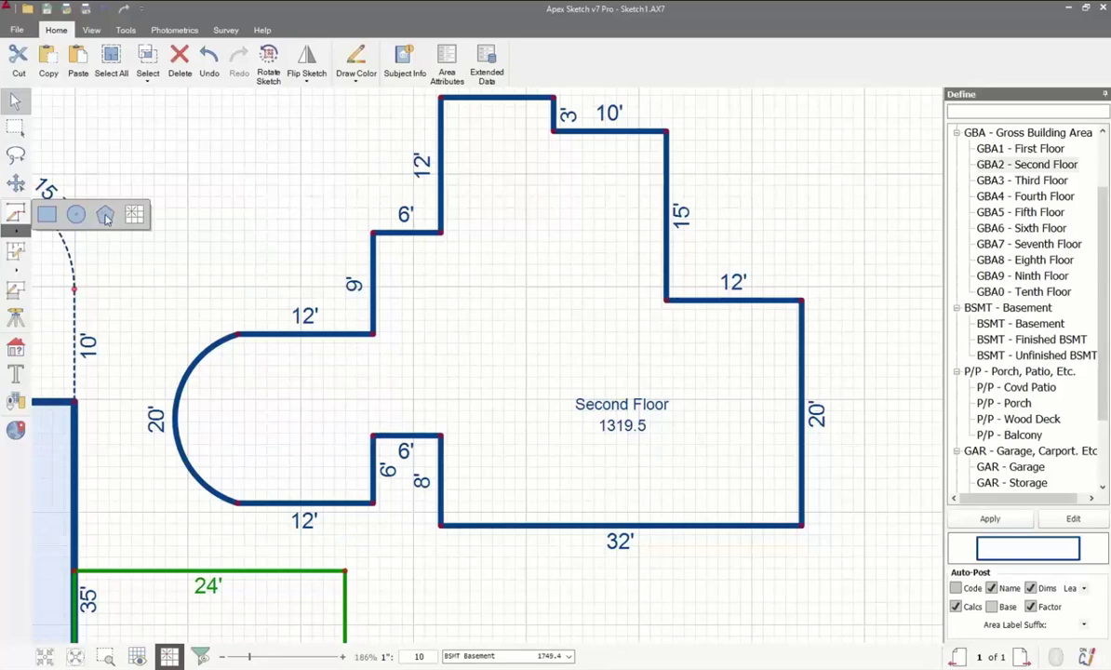
left_click(48, 216)
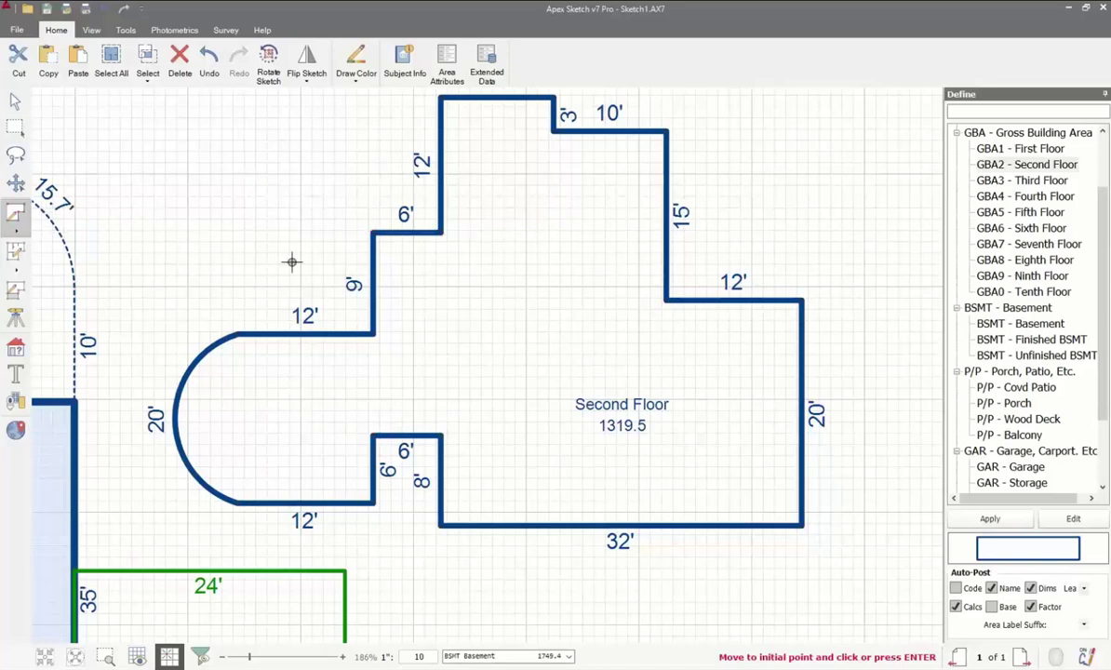
left_click_drag(494, 276, 587, 333)
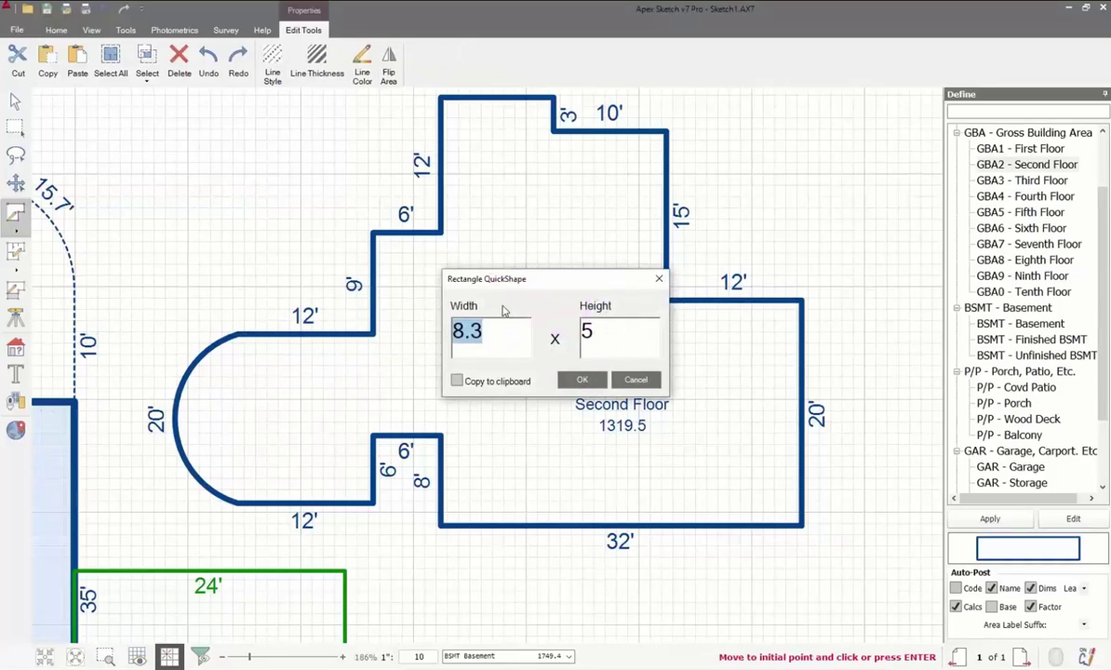
type("10")
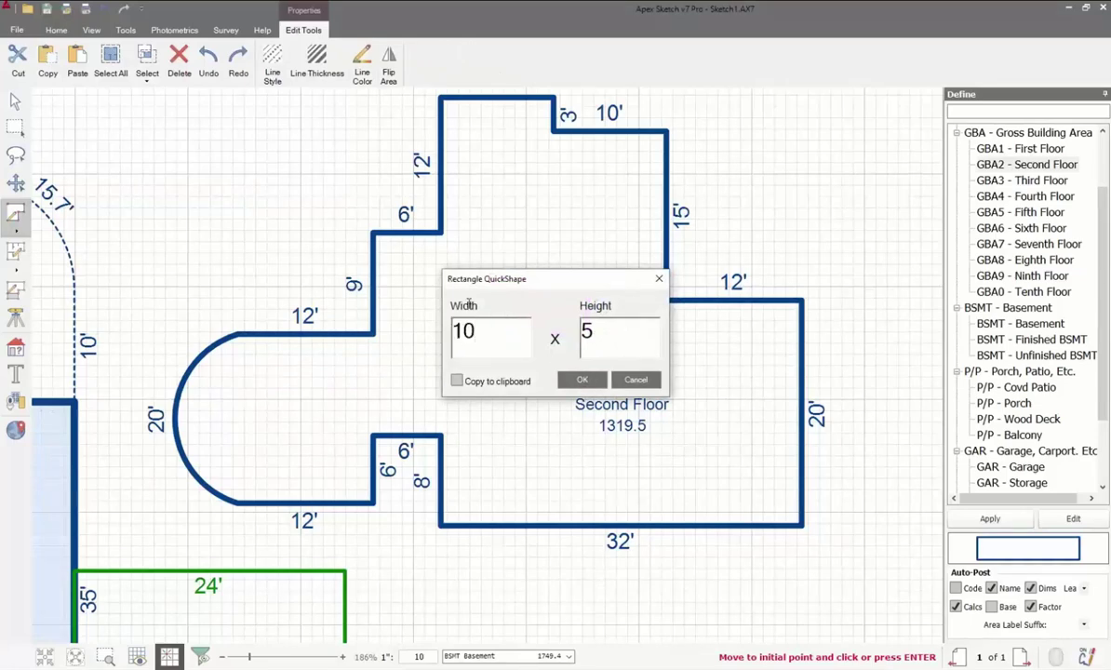
key("Tab")
type("4")
left_click(582, 379)
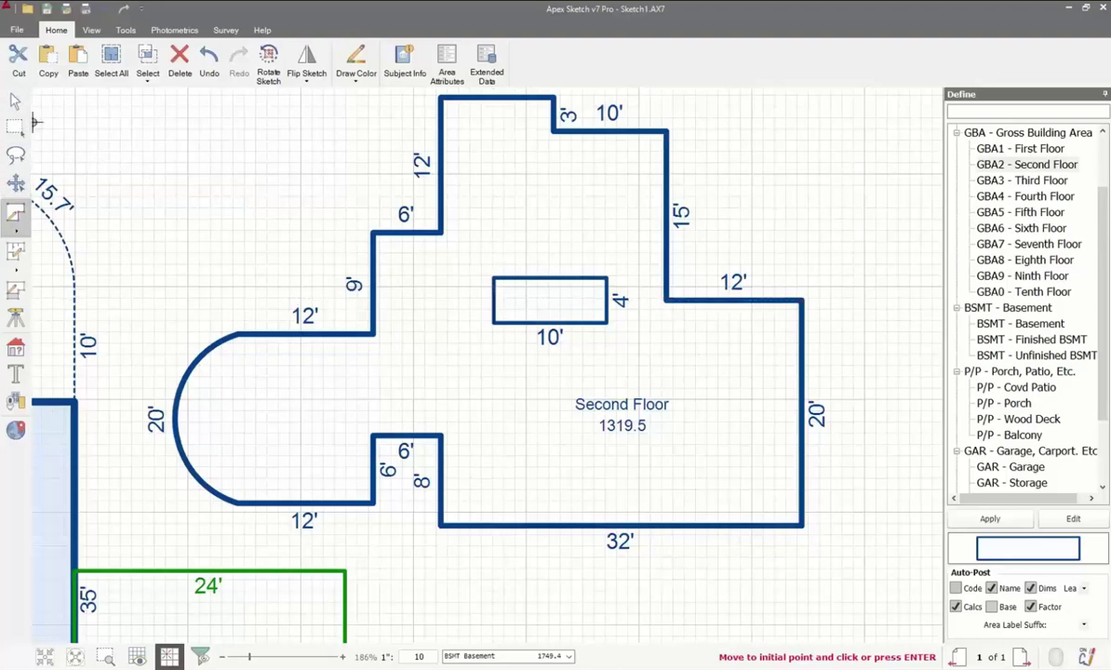
- Define the 10' by 4' rectangle inside the Second Floor as OTH - Open
left_click(15, 347)
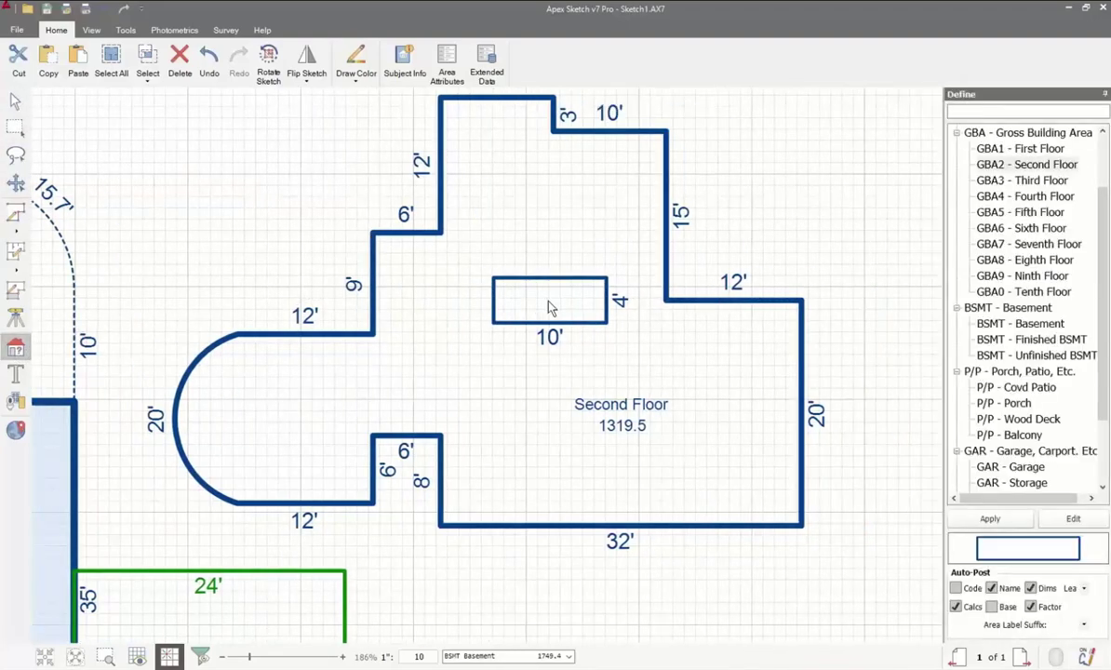
left_click(549, 308)
scroll(1031, 406, "down", 3)
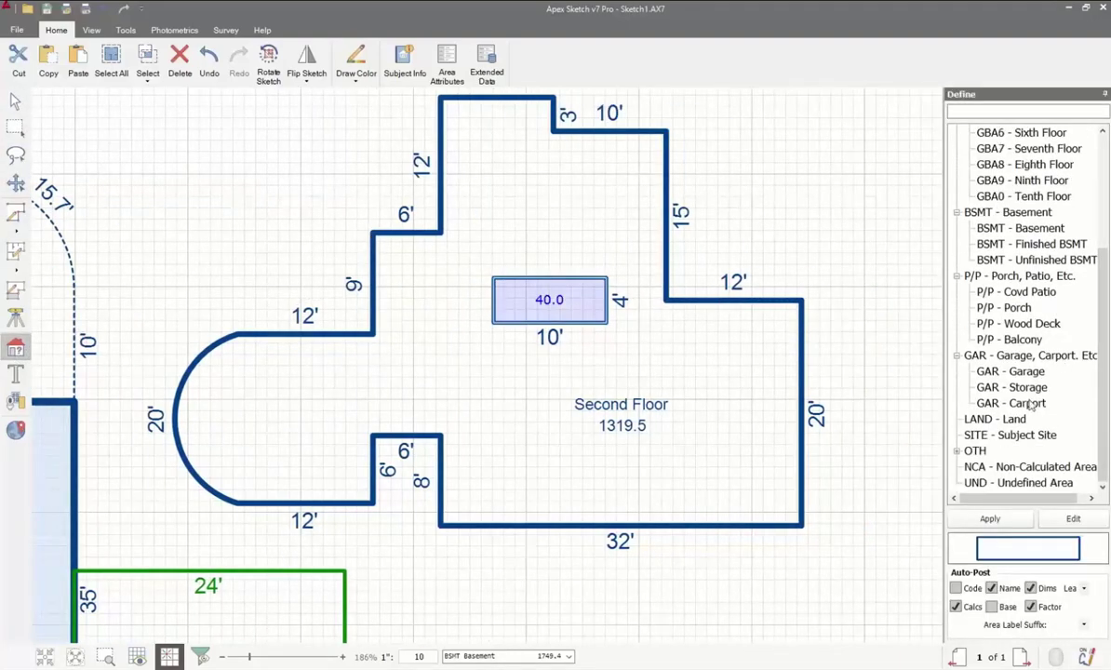
double_click(975, 450)
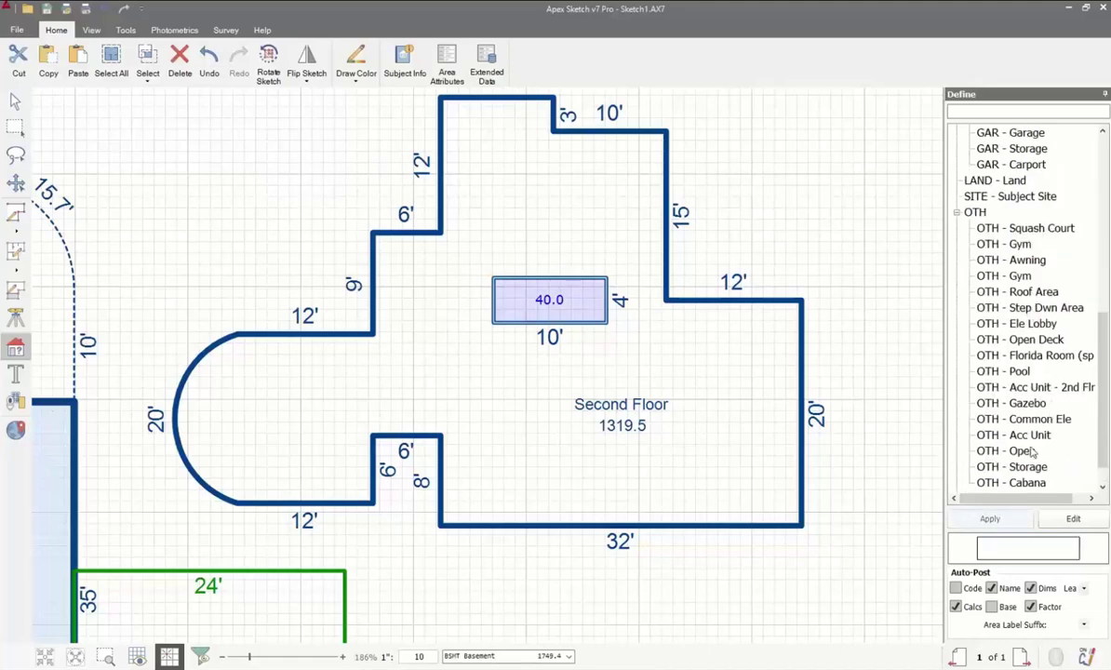
left_click(1012, 451)
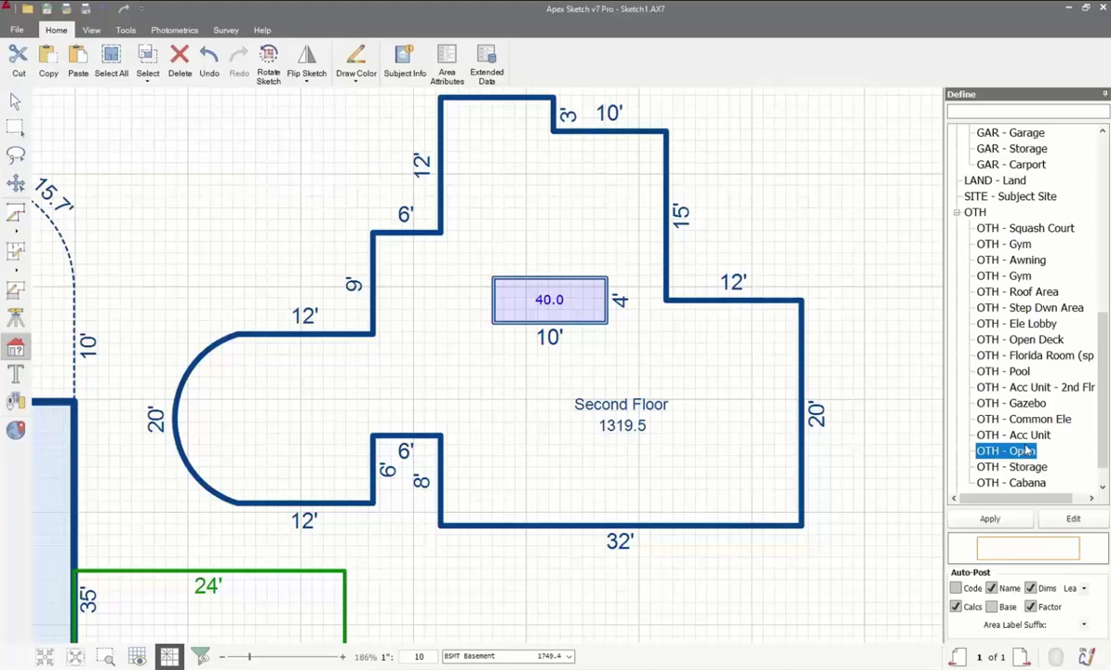
left_click(988, 520)
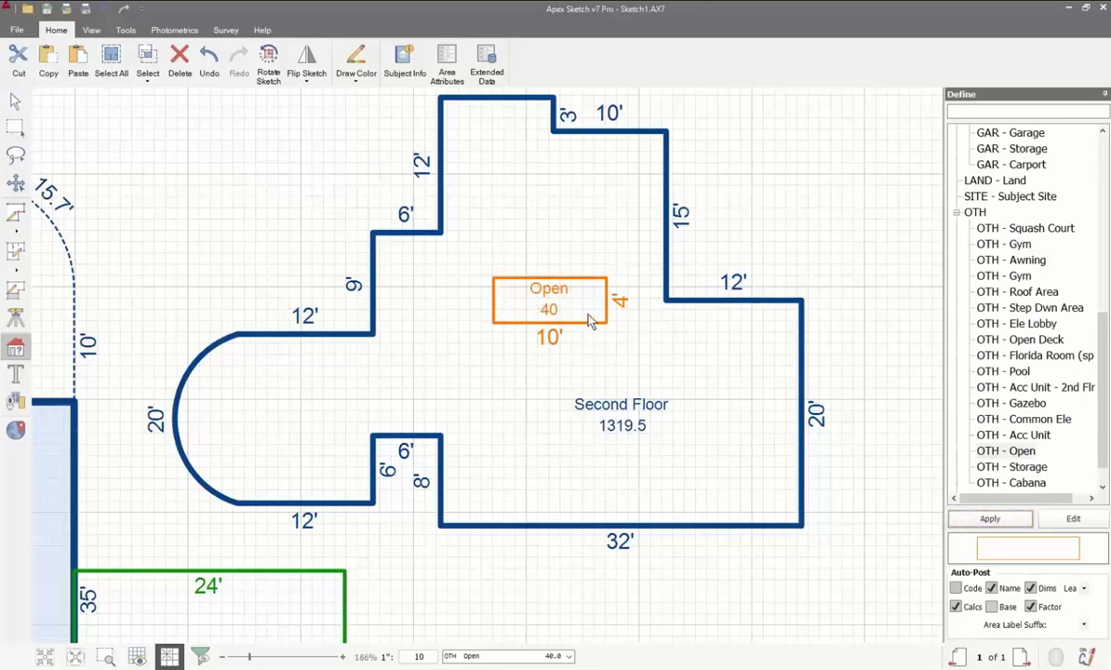
- Subtract the Open area from the GBA2 Second Floor area with Auto Subtract
left_click(13, 102)
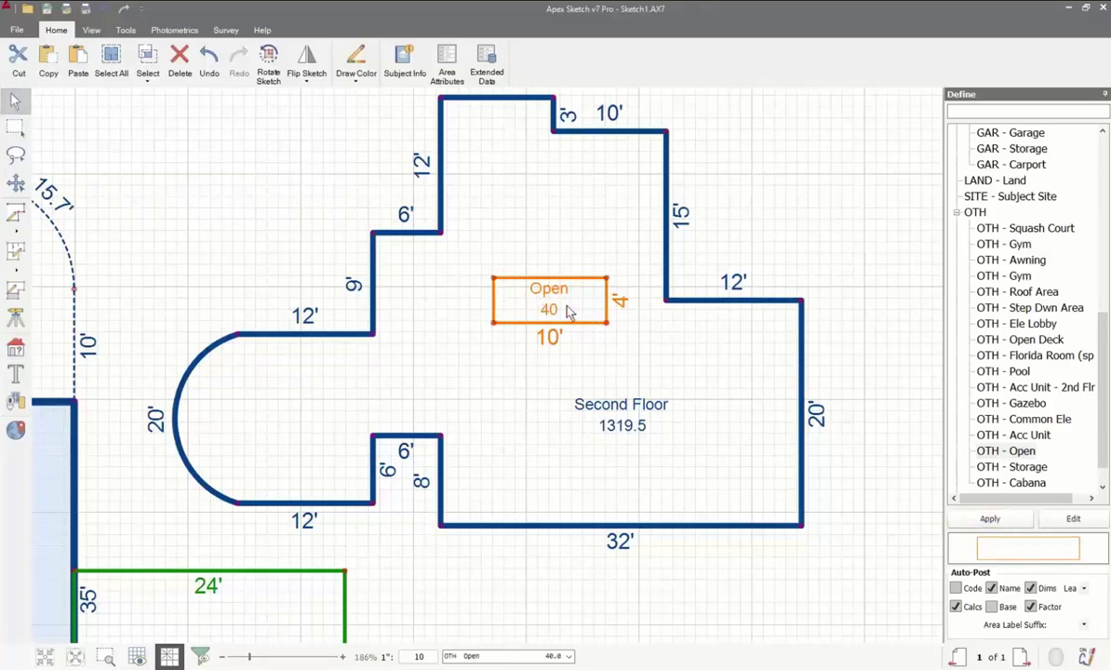
left_click(543, 288)
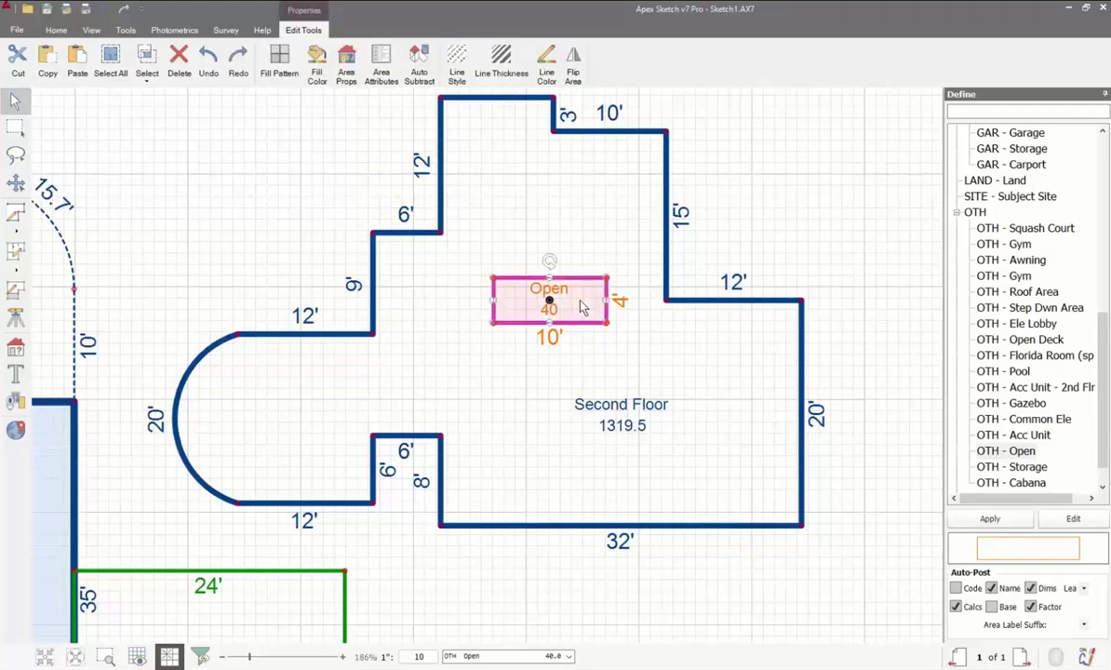
left_click(419, 67)
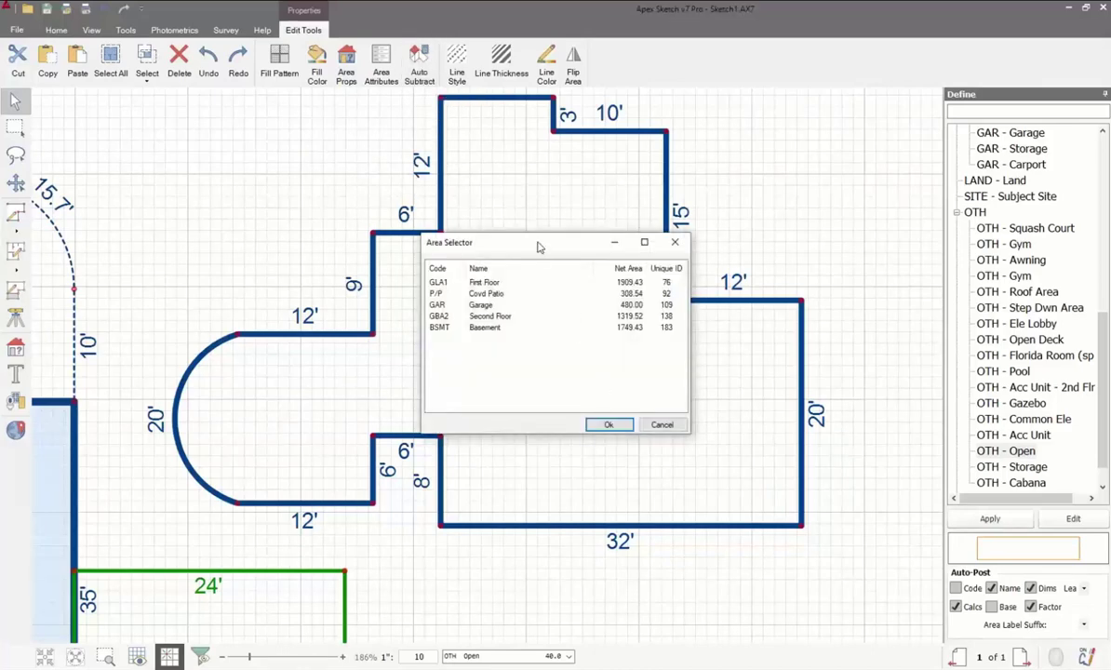
left_click_drag(538, 246, 736, 161)
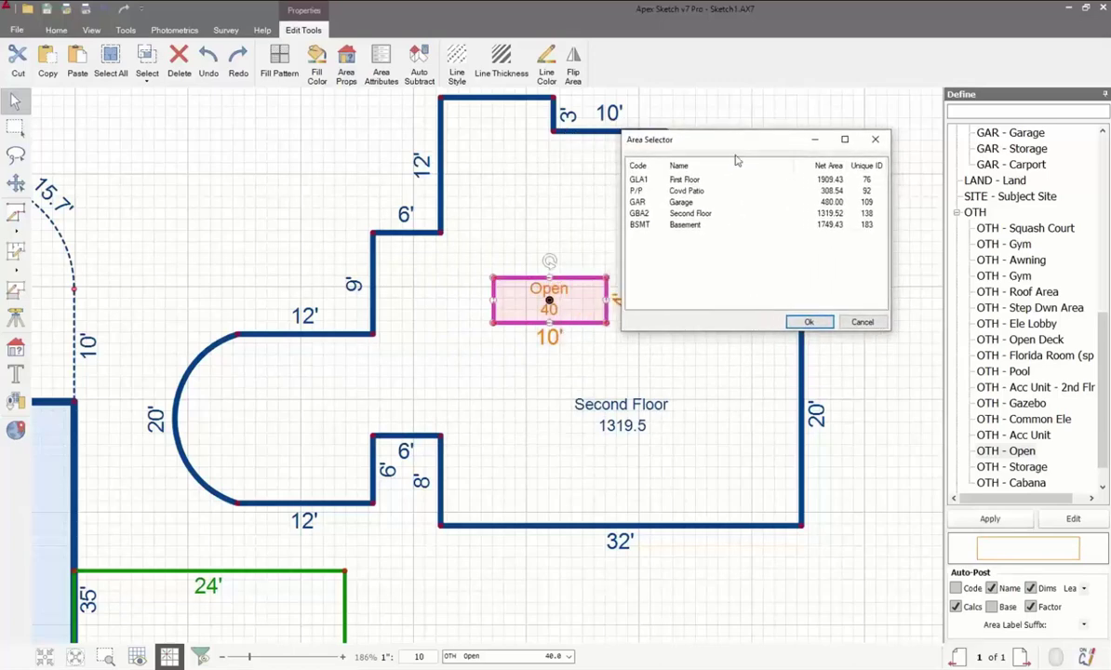
left_click(696, 213)
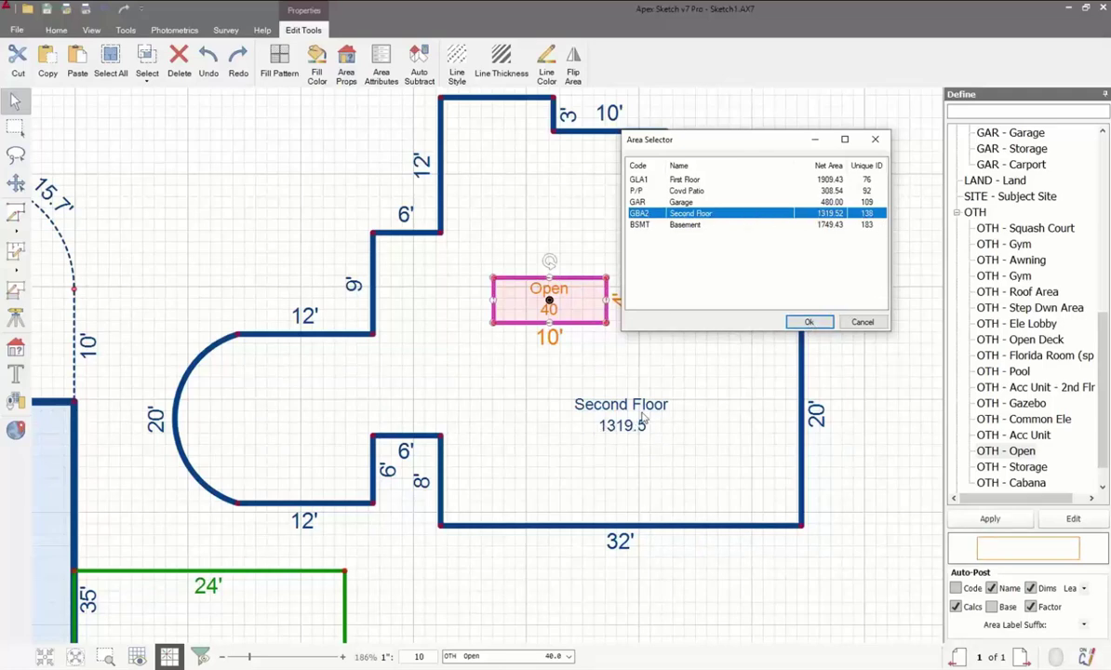
left_click(816, 325)
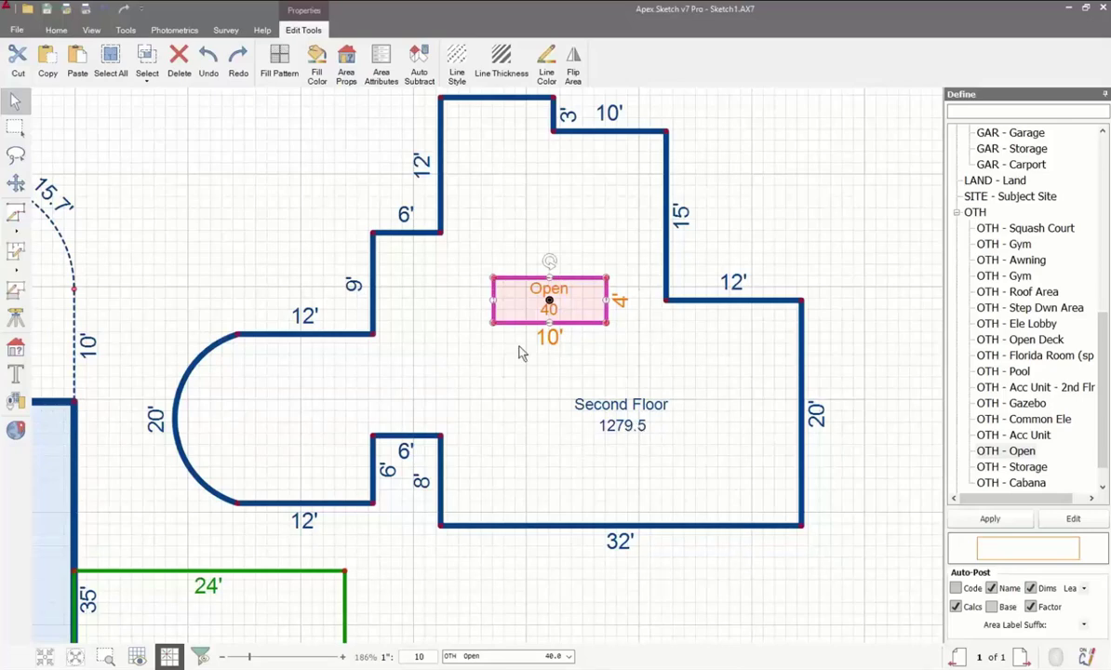
left_click(707, 574)
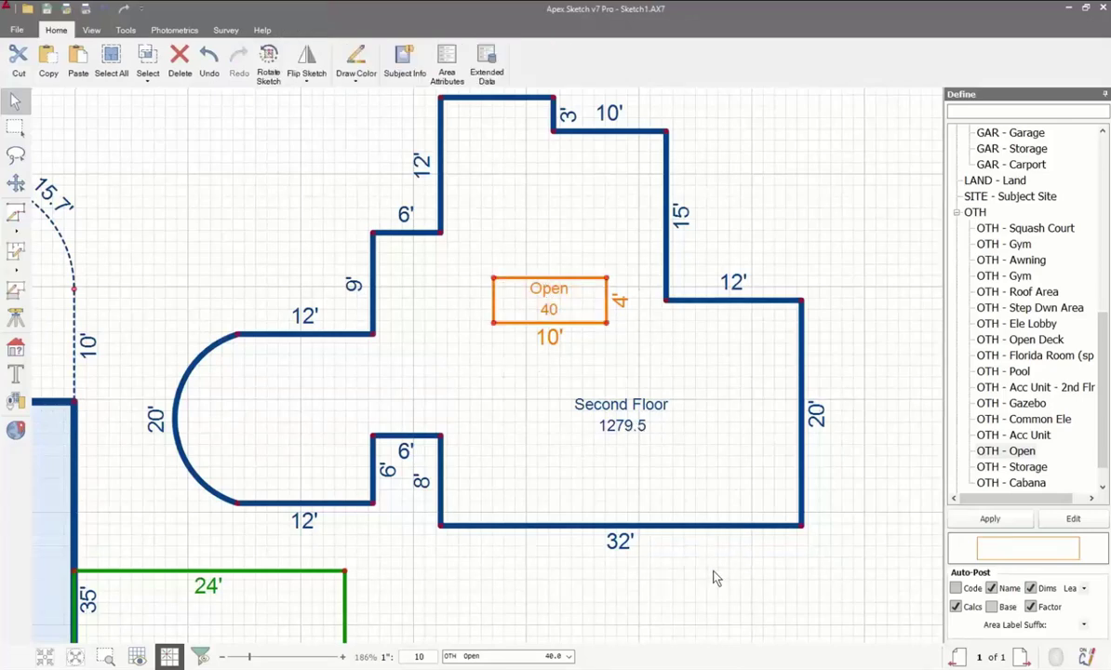
- Move the Second Floor together with its Open rectangle slightly to the right and up
left_click(505, 481)
mouse_move(493, 479)
left_mouse_down()
mouse_move(521, 478)
mouse_move(593, 437)
mouse_move(638, 475)
left_mouse_up()
mouse_move(642, 414)
left_mouse_down()
mouse_move(566, 392)
mouse_move(516, 404)
mouse_move(449, 390)
mouse_move(567, 395)
left_mouse_up()
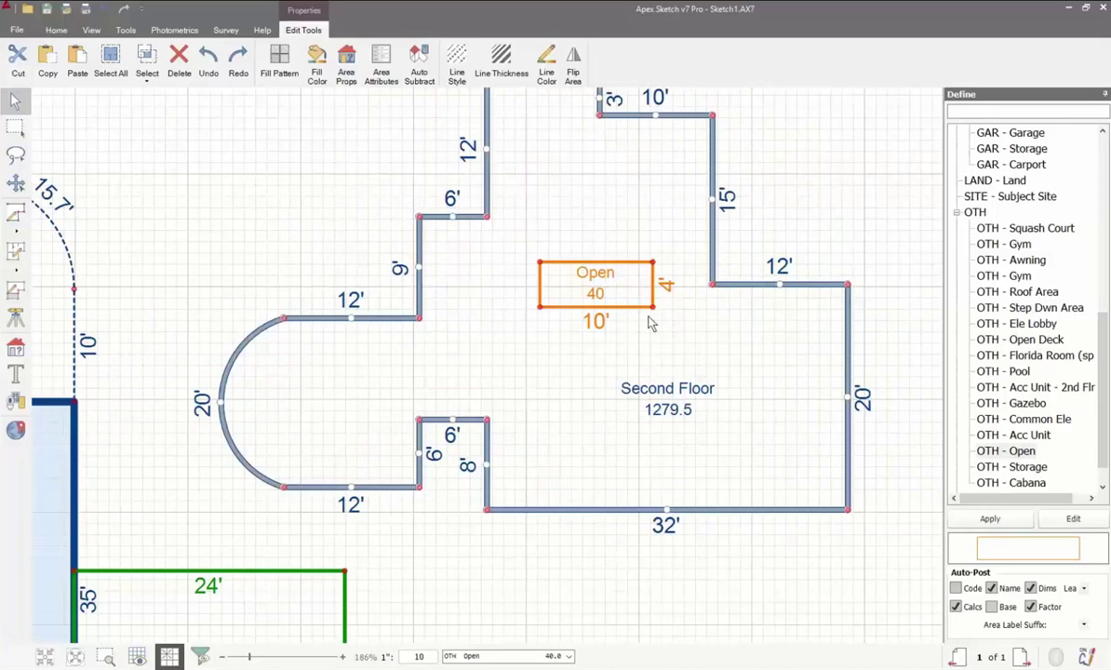
- Move the Open rectangle about 5' up within the Second Floor, and shift the whole floor slightly left and up
left_click(581, 270)
left_click_drag(593, 274, 633, 234)
left_click(811, 179)
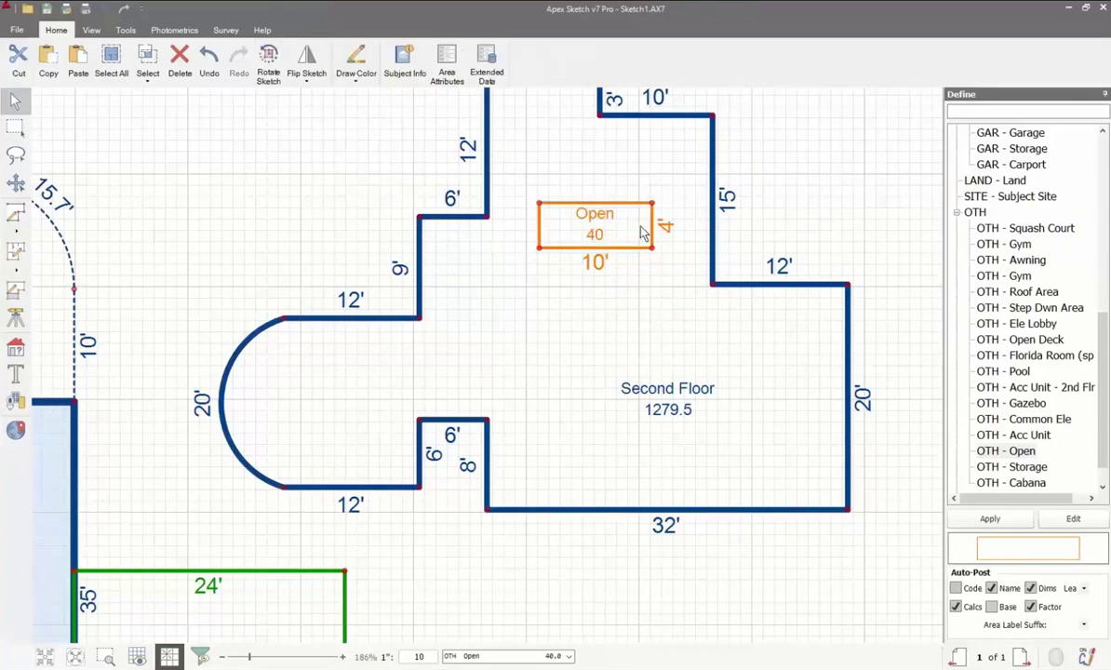
left_click_drag(704, 345, 701, 286)
left_click(762, 177)
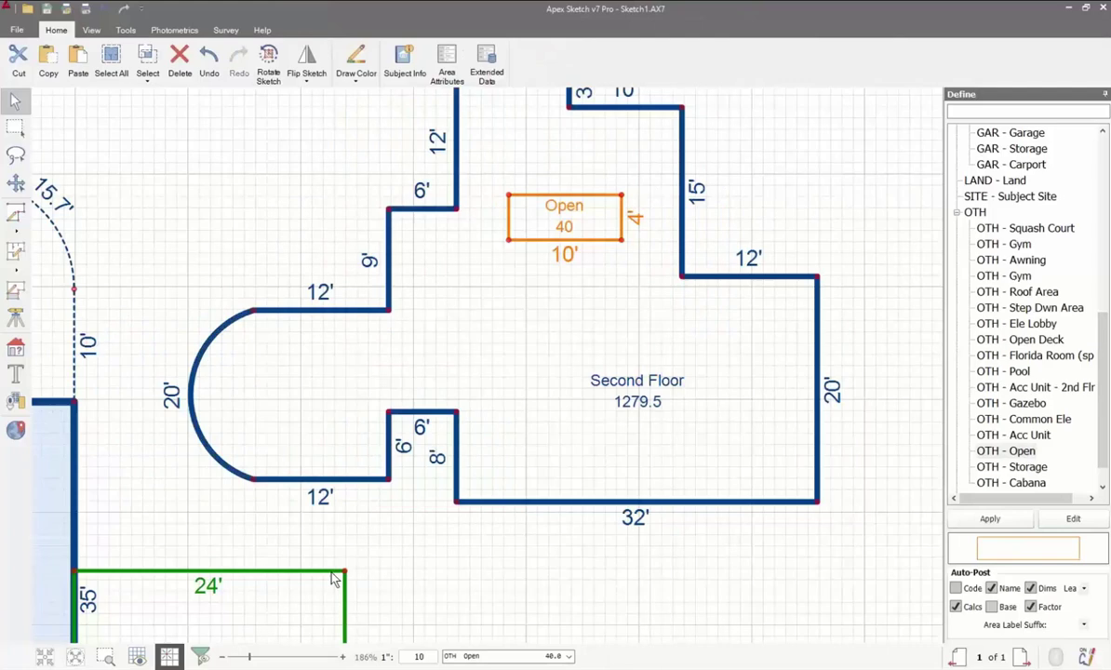
- Examine the area calculations for the Second Floor, including the breakdown of its subtracted area
left_click(73, 656)
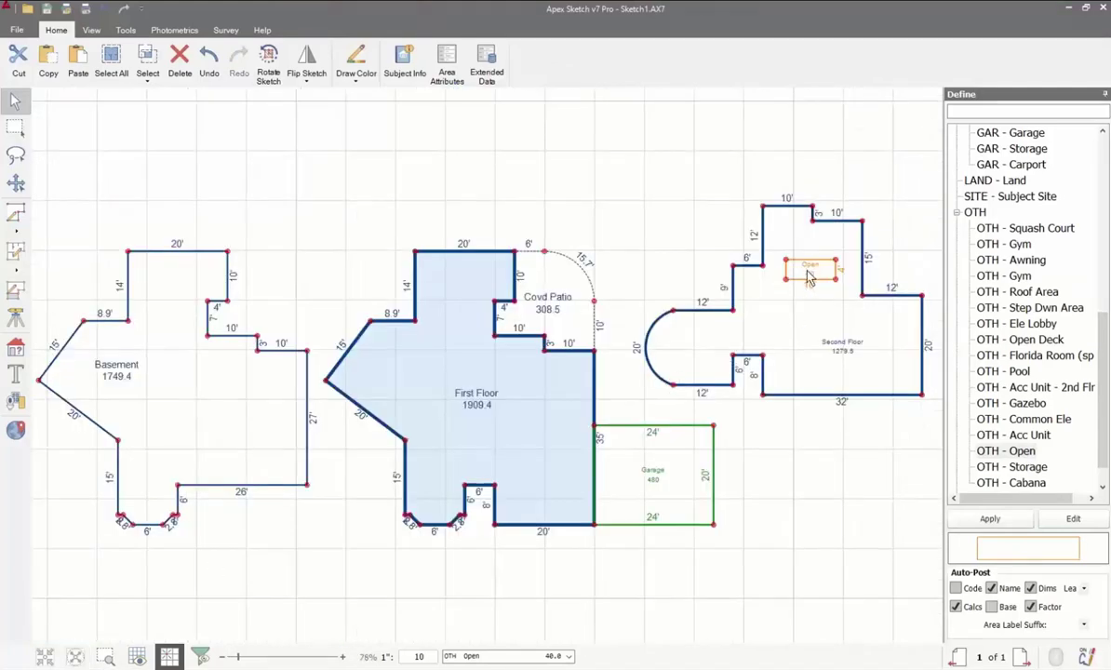
left_click(89, 29)
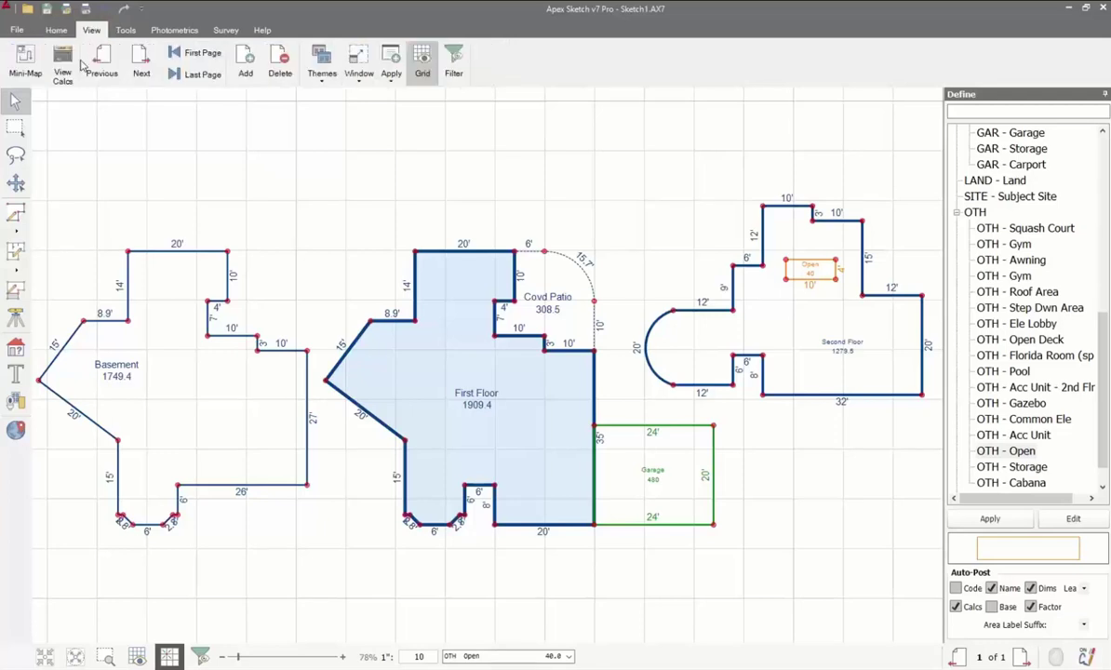
left_click(62, 70)
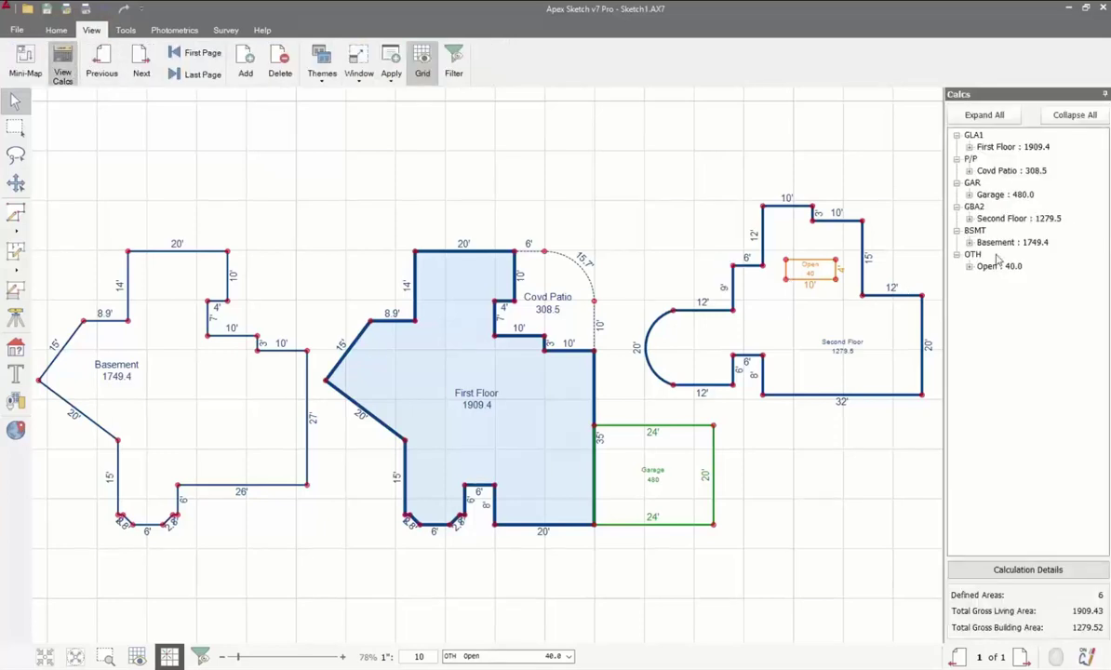
left_click(970, 219)
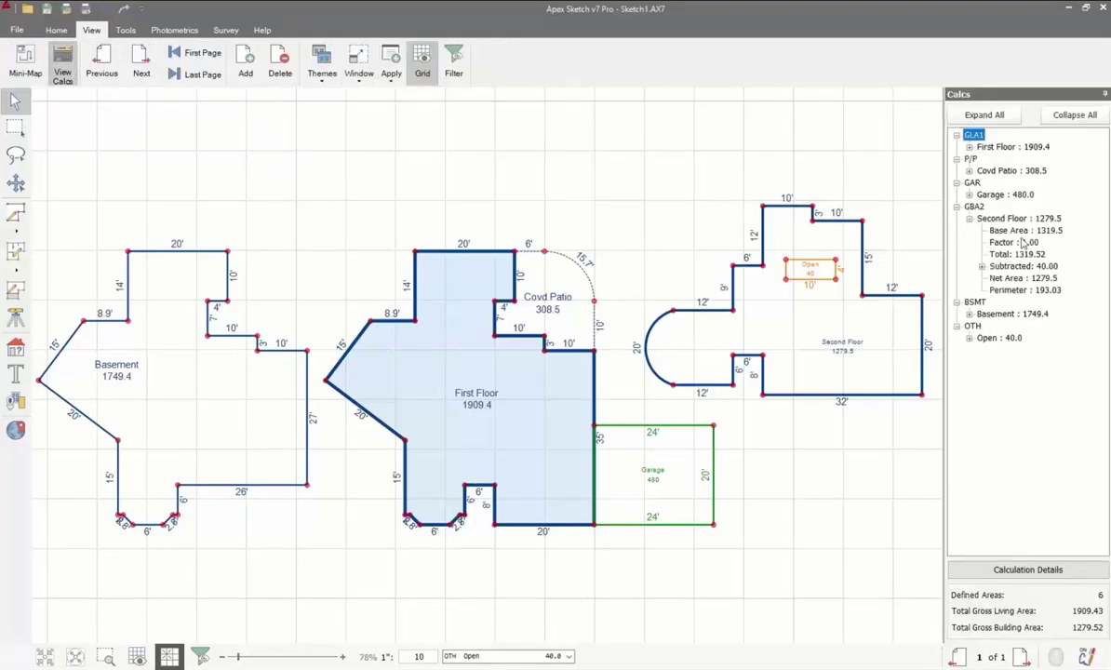
left_click(1002, 267)
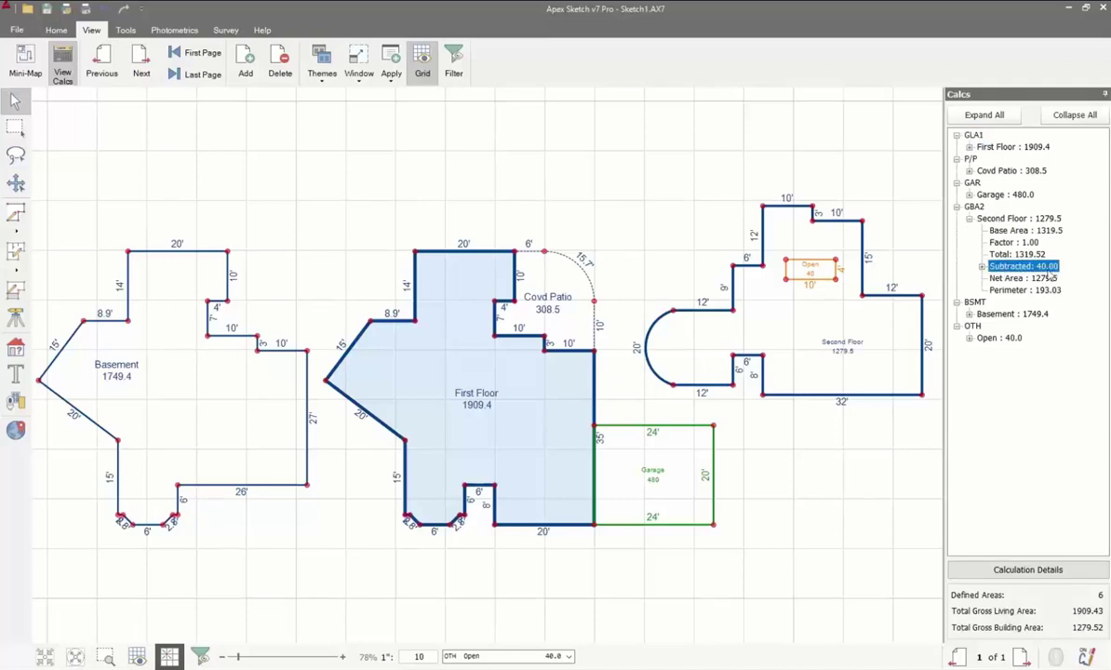
left_click(982, 266)
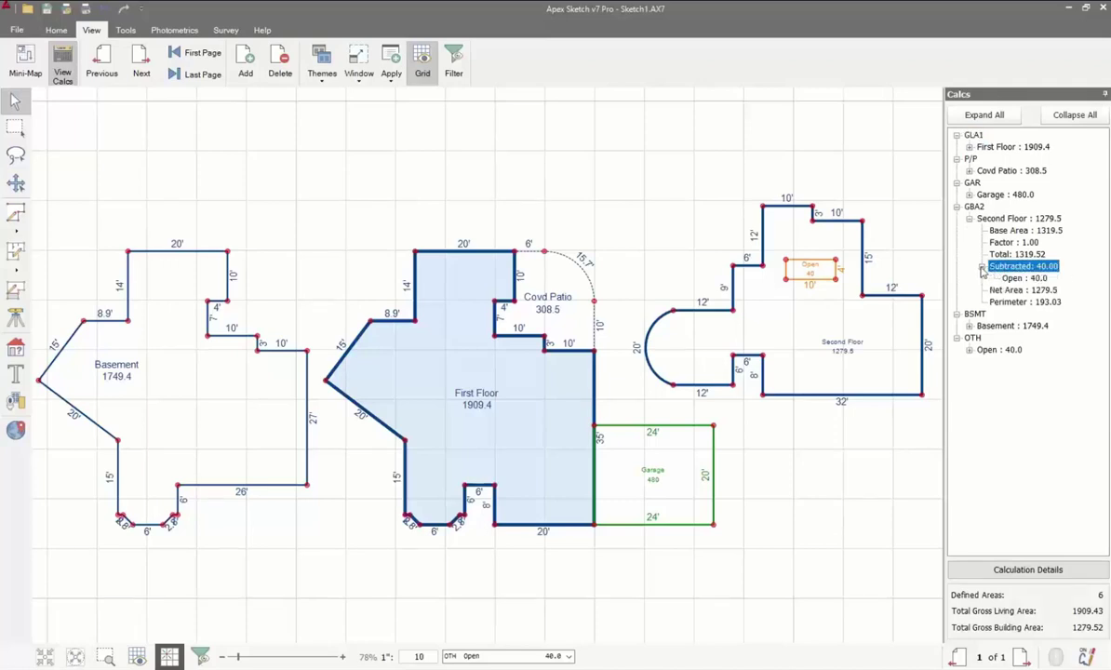
left_click(1033, 278)
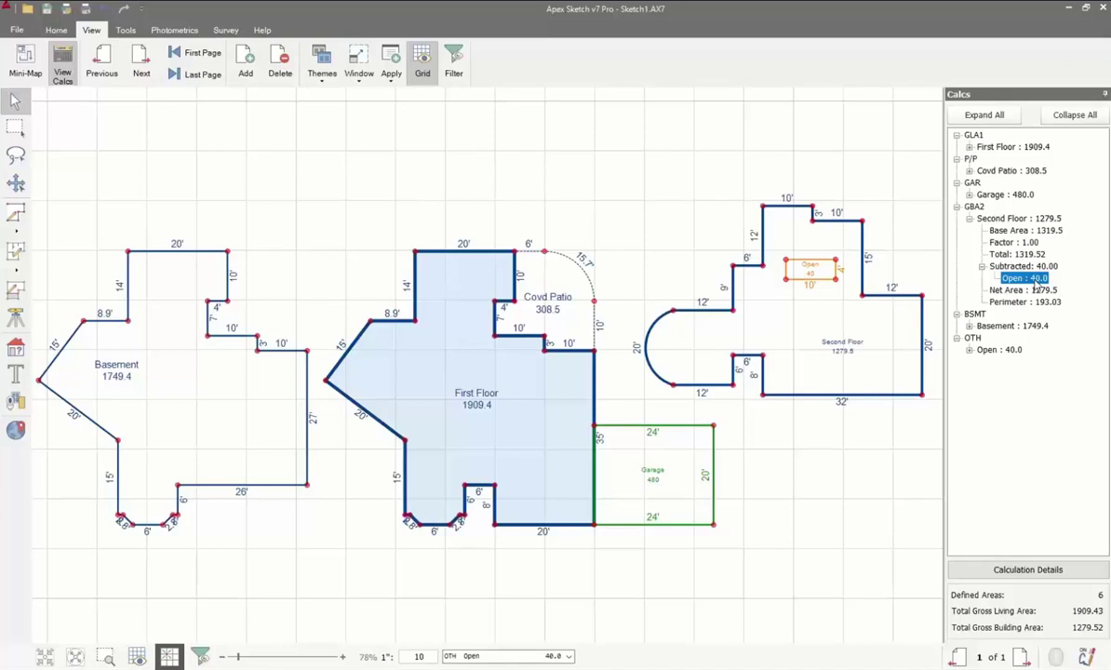
left_click(623, 185)
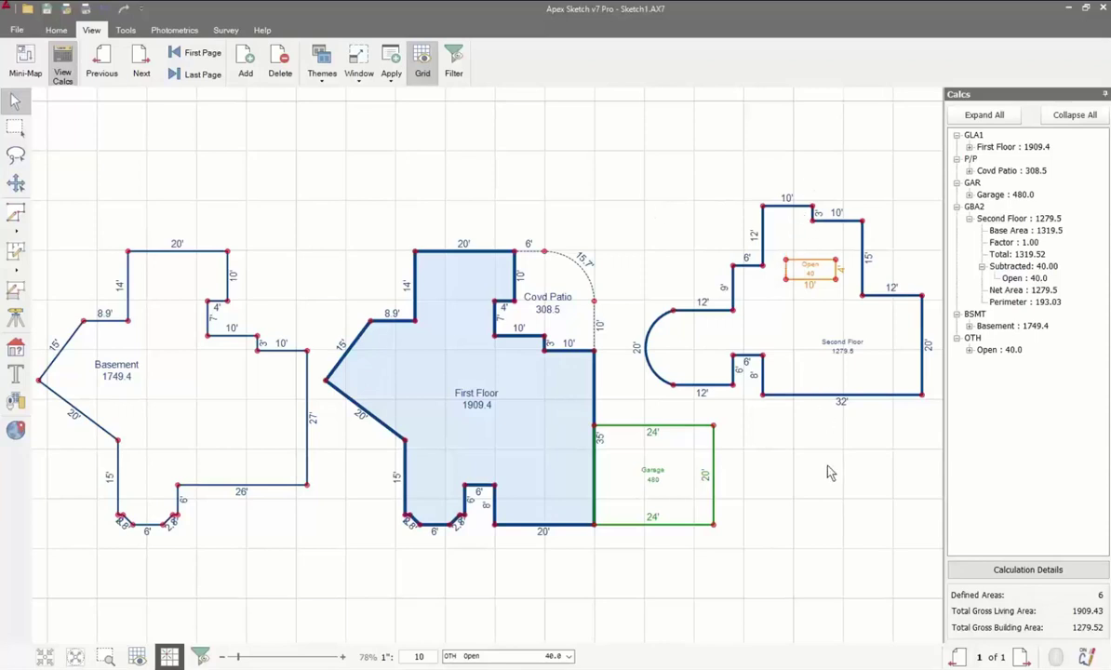
- Add a new page to the sketch
mouse_move(827, 469)
middle_mouse_down()
mouse_move(801, 473)
mouse_move(802, 459)
mouse_move(799, 484)
mouse_move(812, 455)
middle_mouse_up()
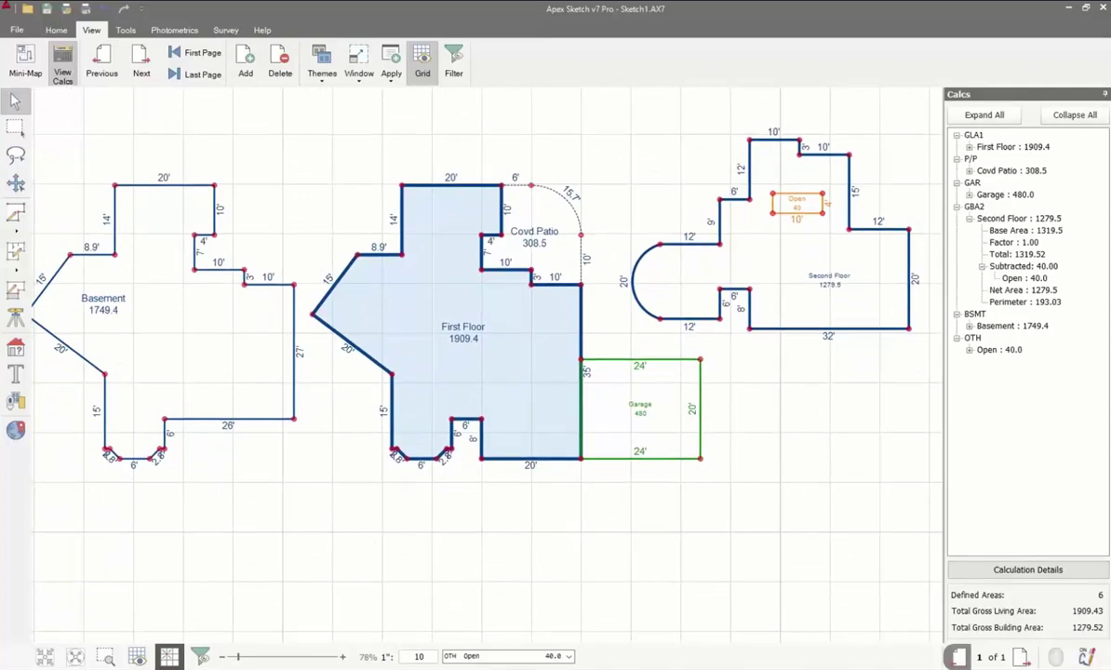
left_click(1020, 657)
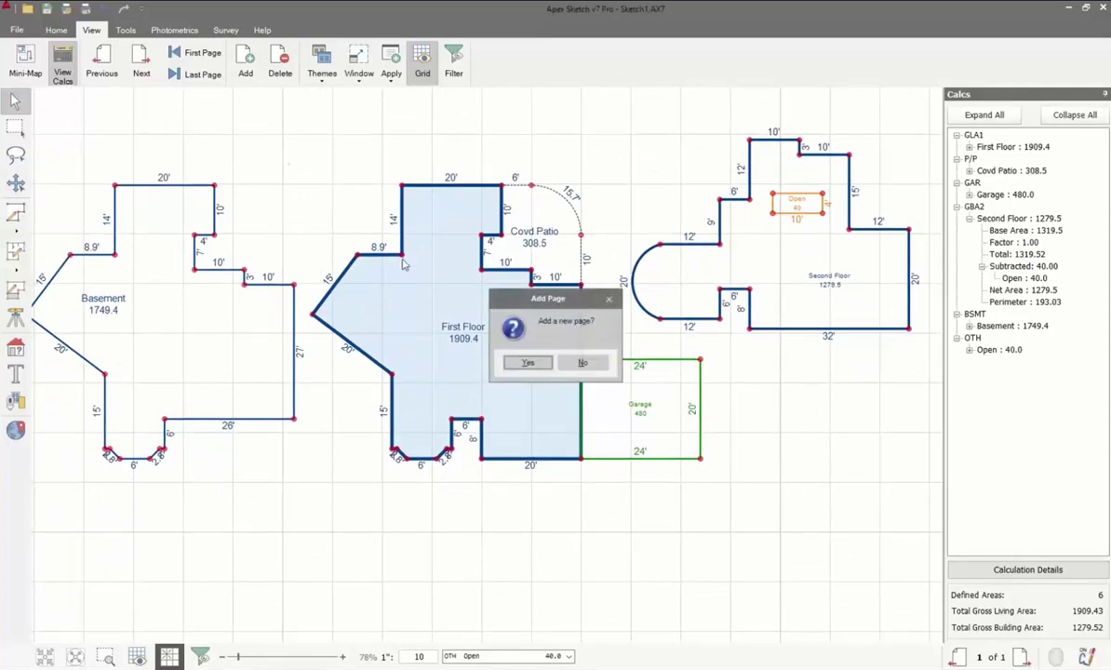
left_click(528, 361)
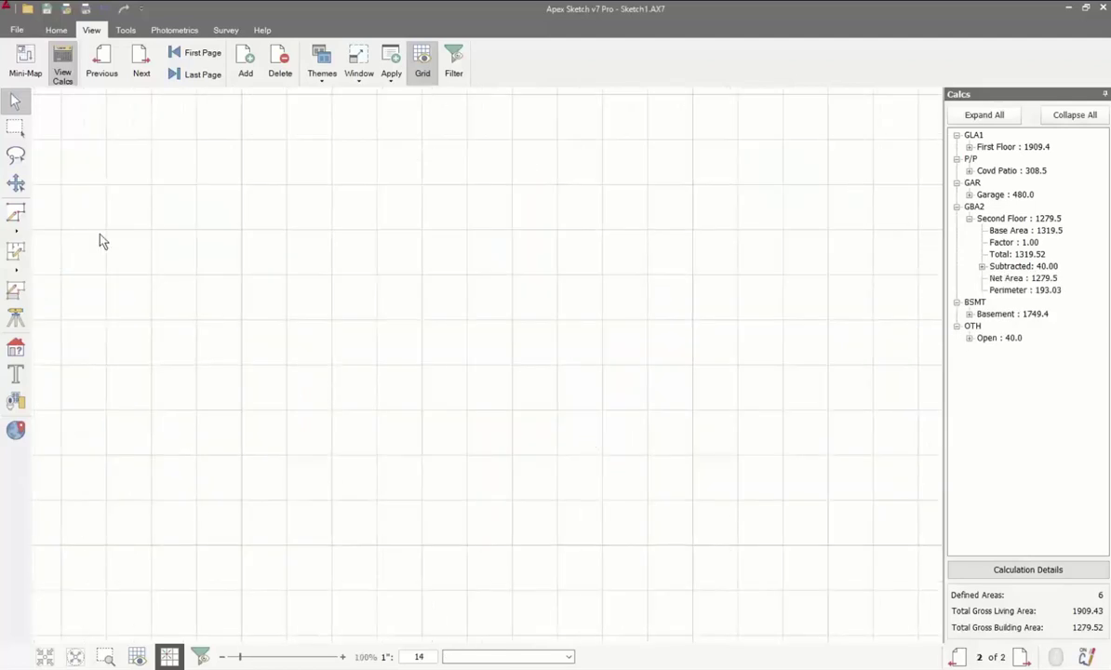
- Draw a circle on the new page with the circle QuickShape and set its radius to 15
left_click(15, 215)
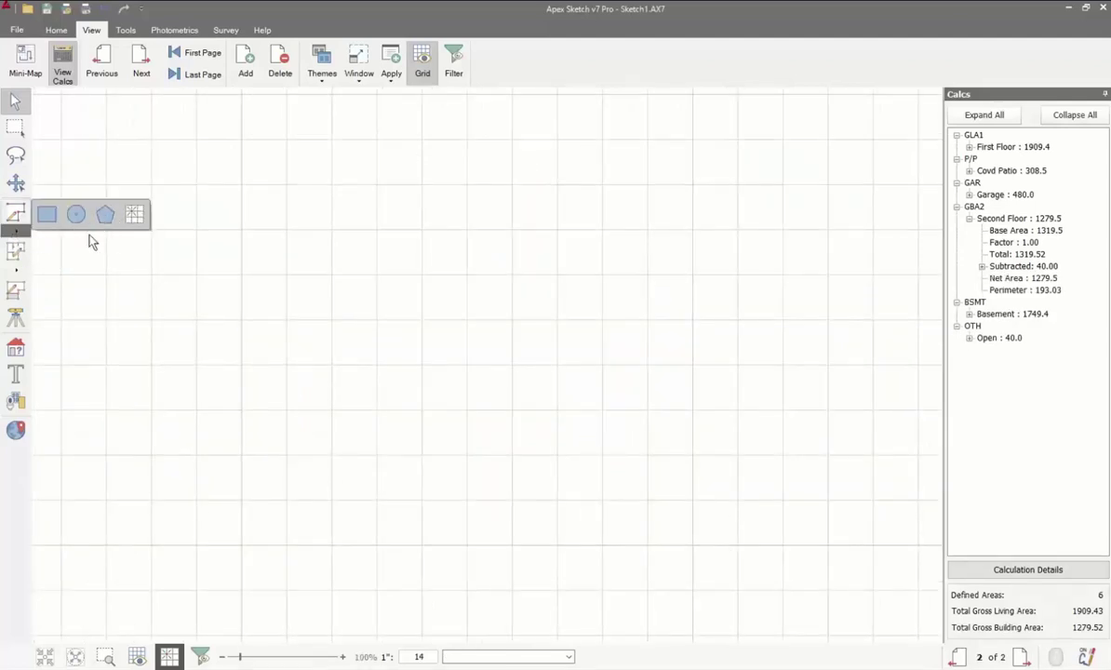
left_click(77, 216)
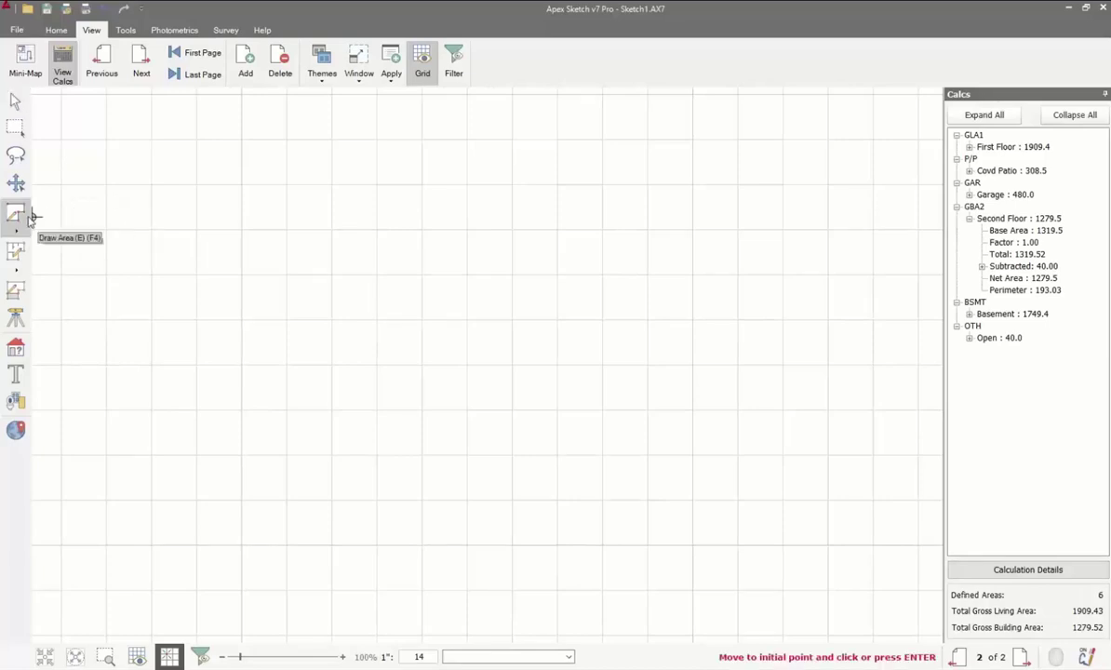
left_click(350, 245)
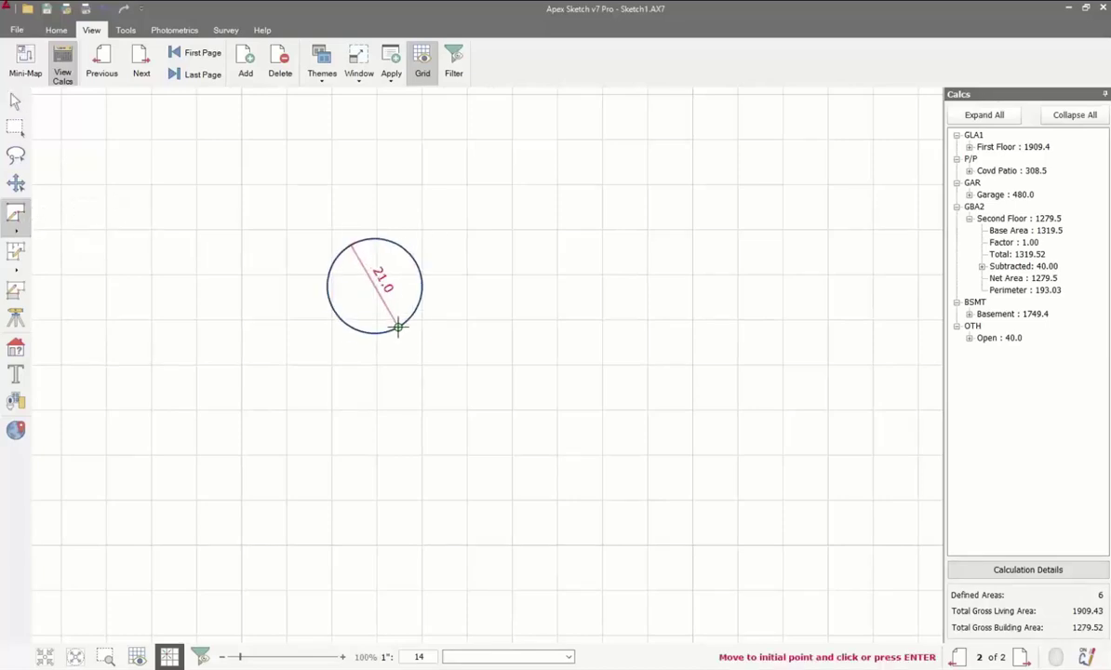
left_click(406, 335)
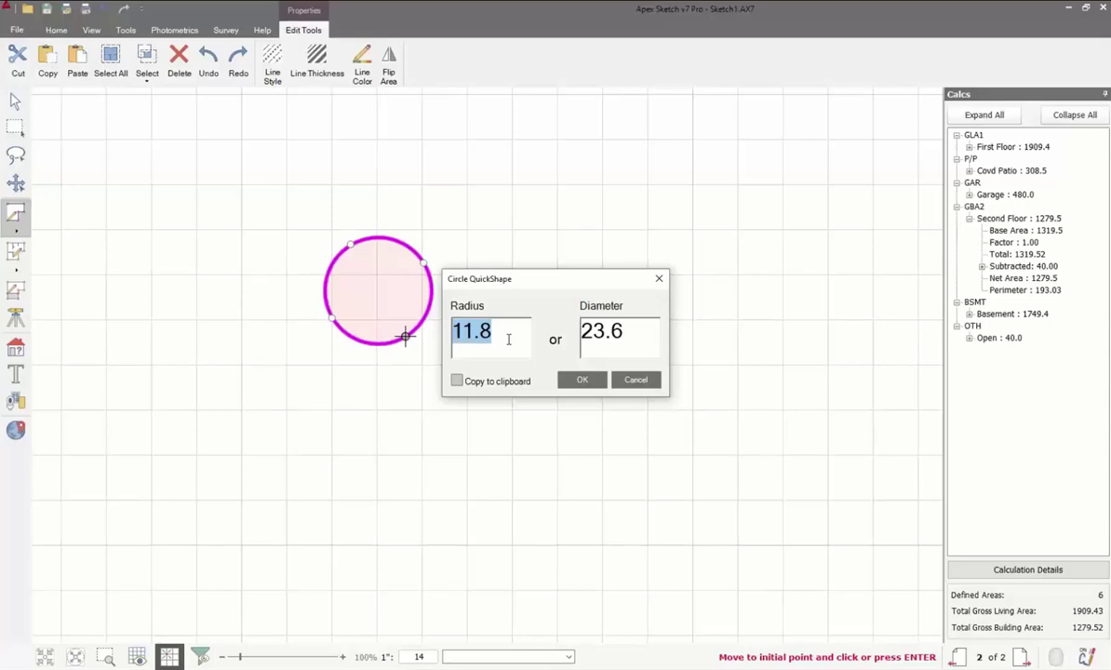
type("15")
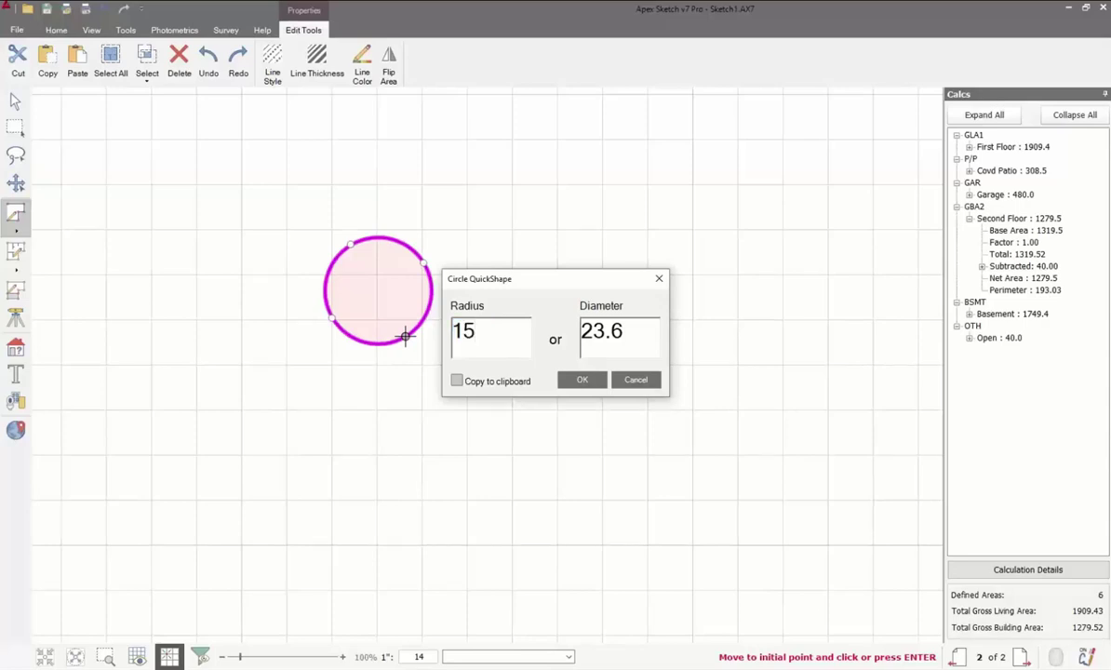
left_click(582, 380)
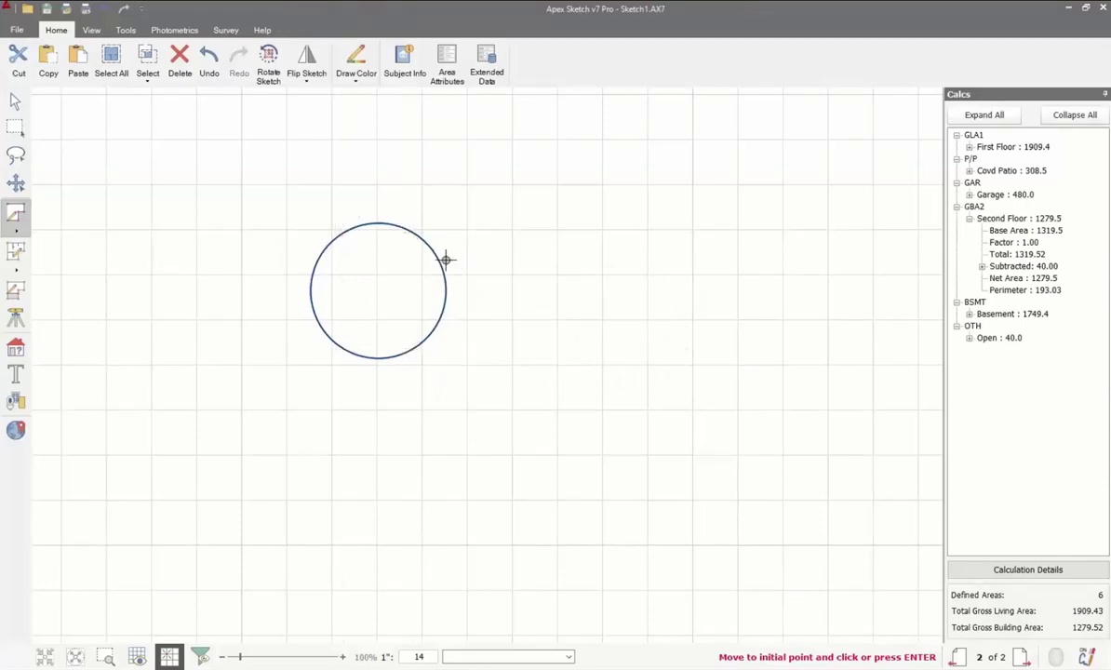
- Define the circle as OTH - Gym
left_click(15, 350)
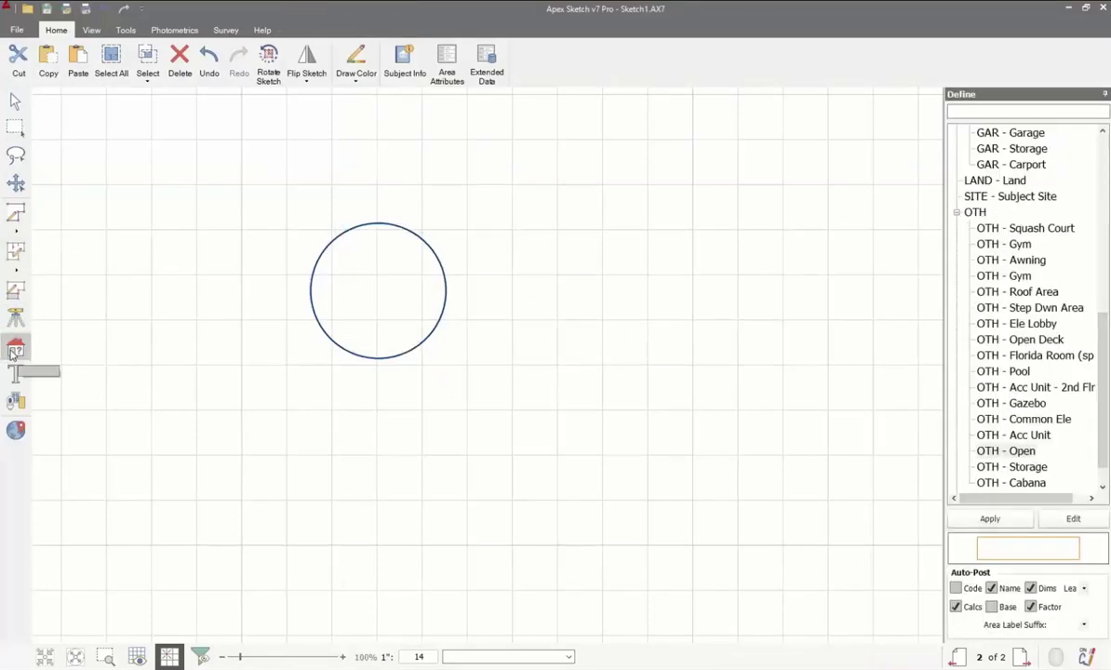
left_click(995, 275)
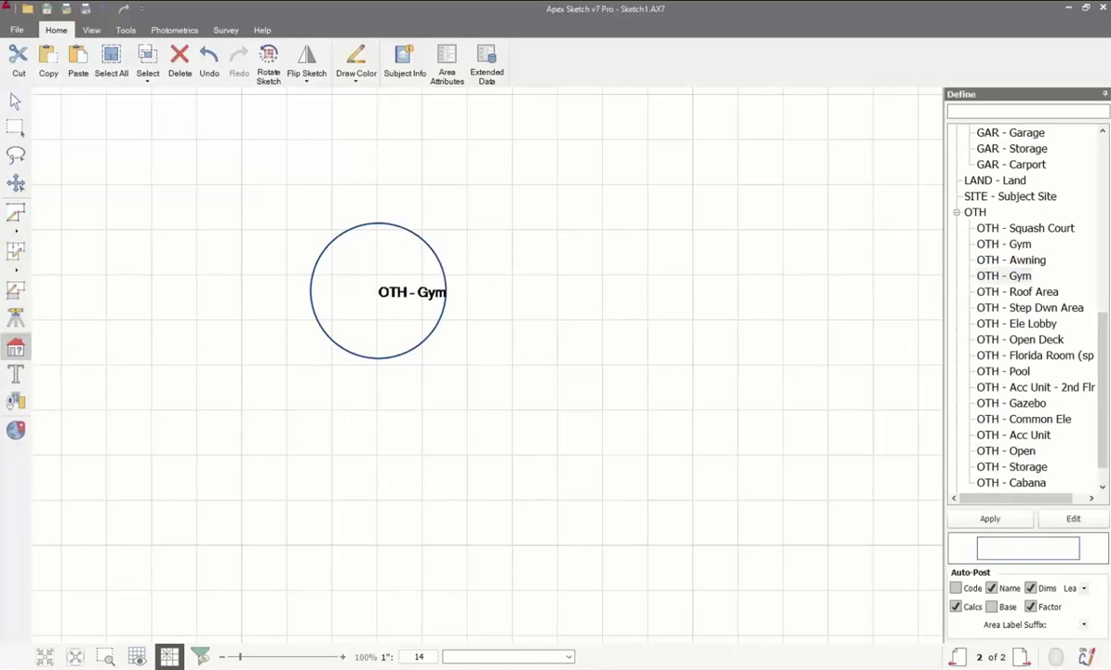
left_click(382, 294)
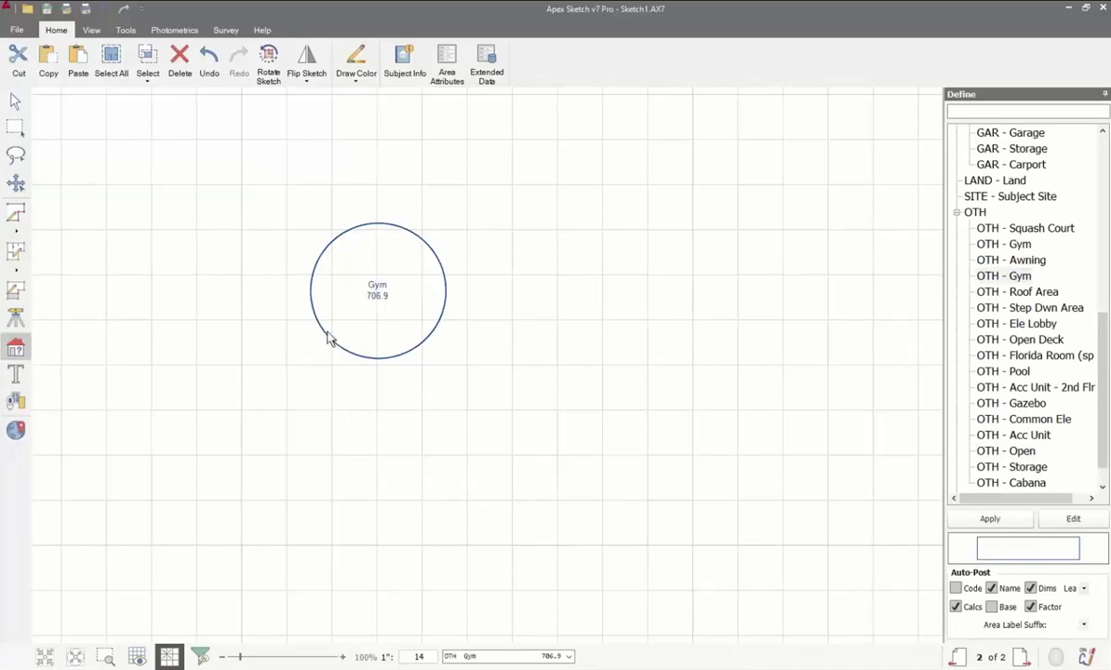
- Draw a polygon QuickShape beside the Gym with 10 sides of length 7, and define it as OTH - Roof Area
left_click(16, 221)
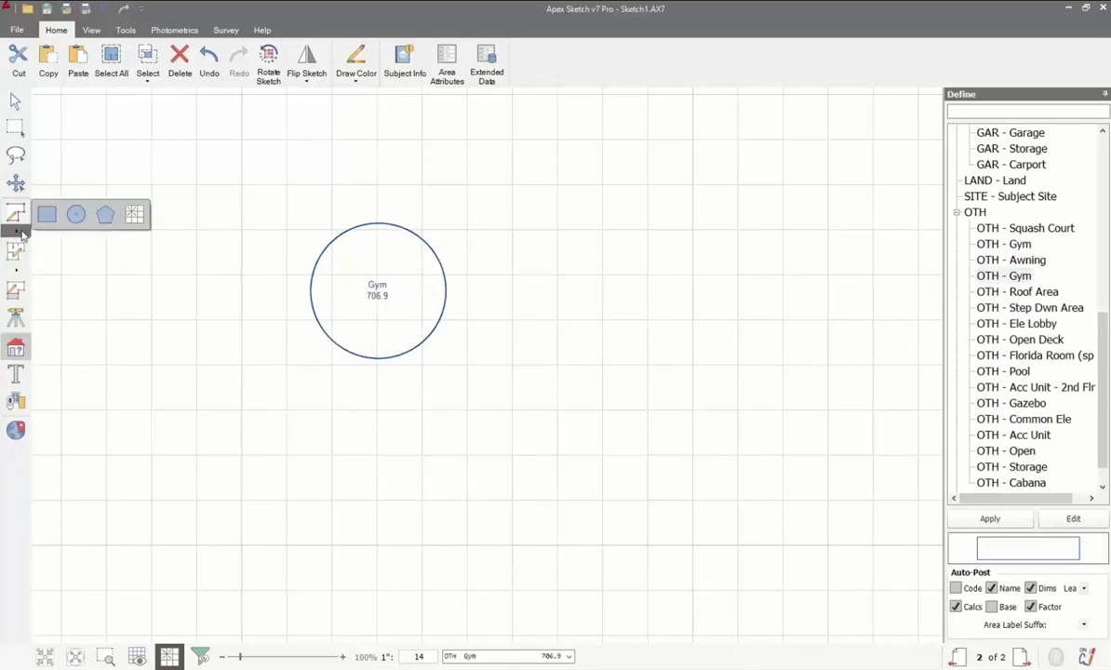
left_click(106, 217)
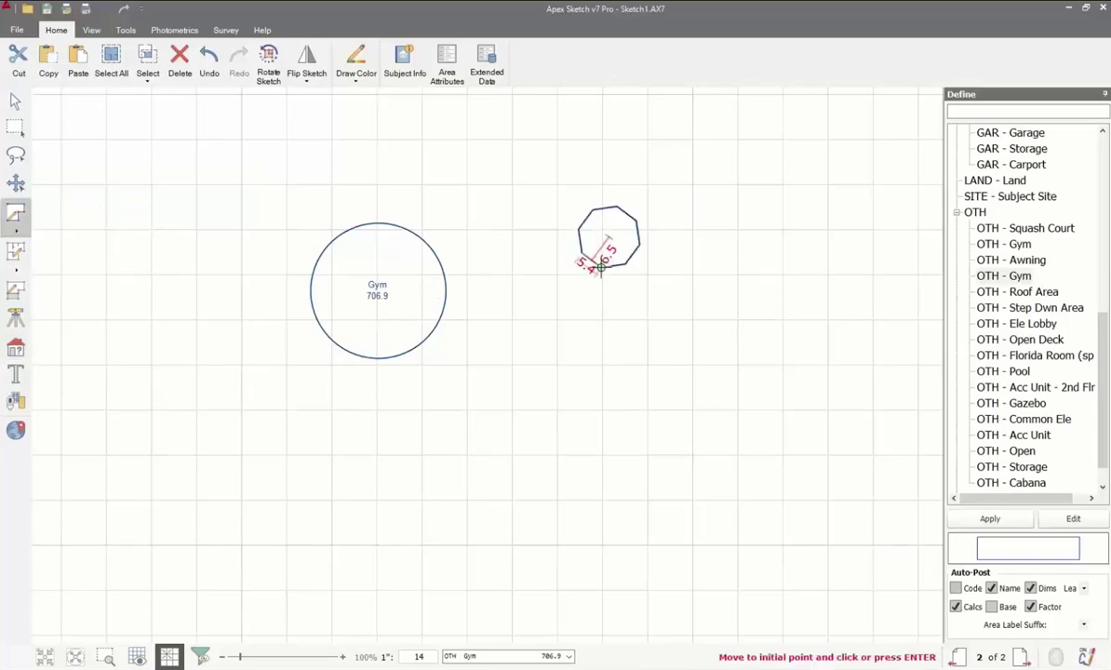
left_click(614, 281)
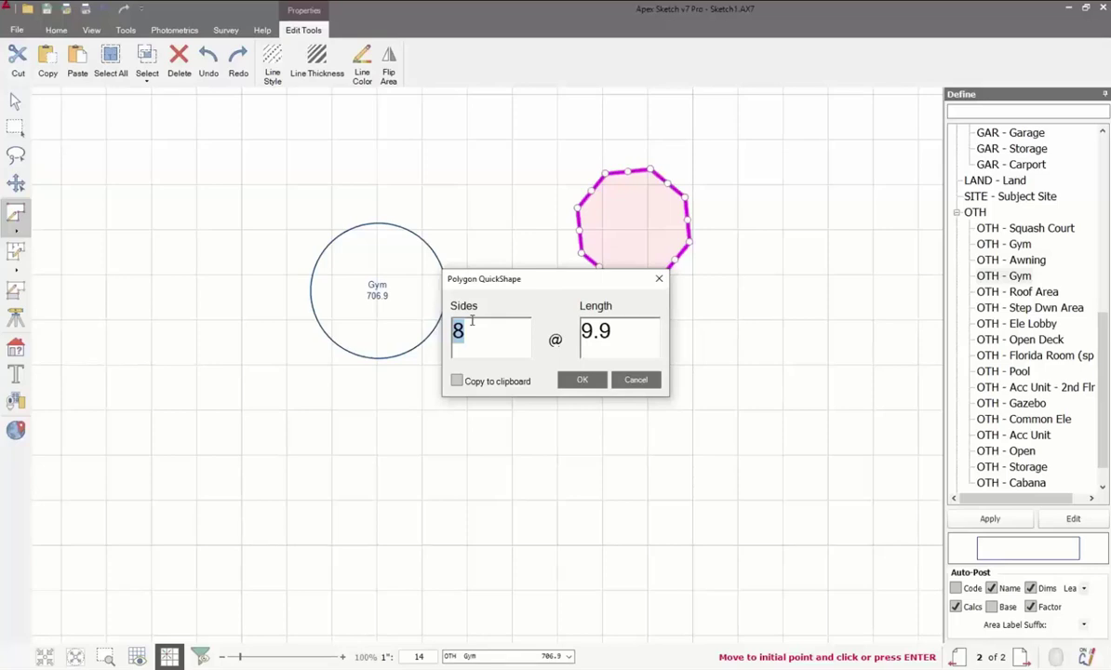
type("10")
key("Tab")
type("7")
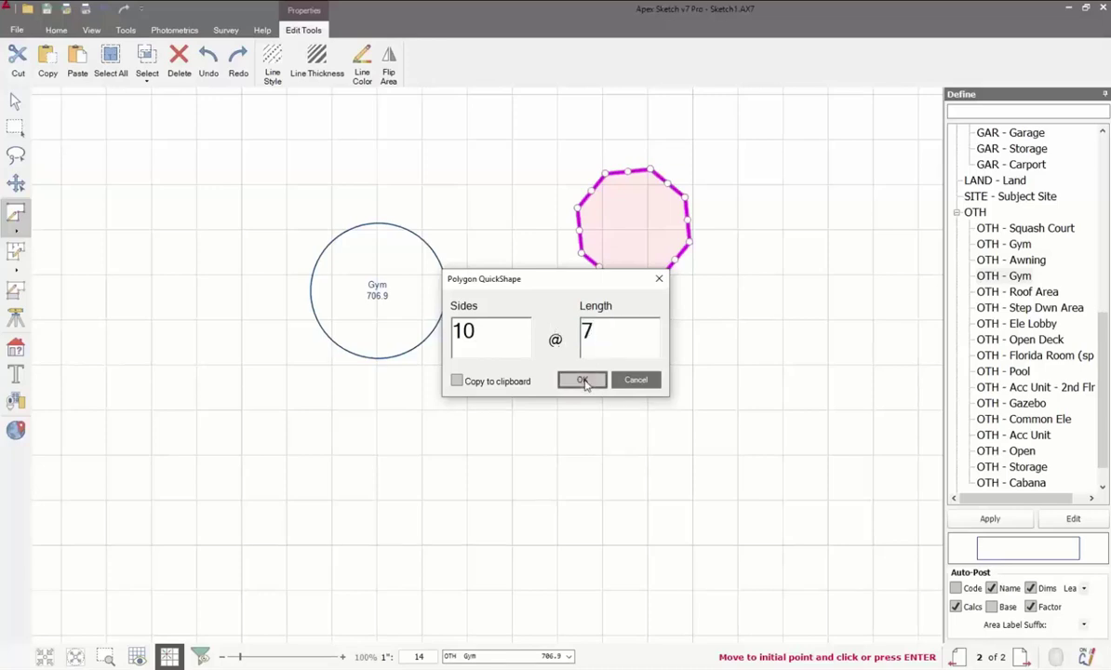
left_click(583, 381)
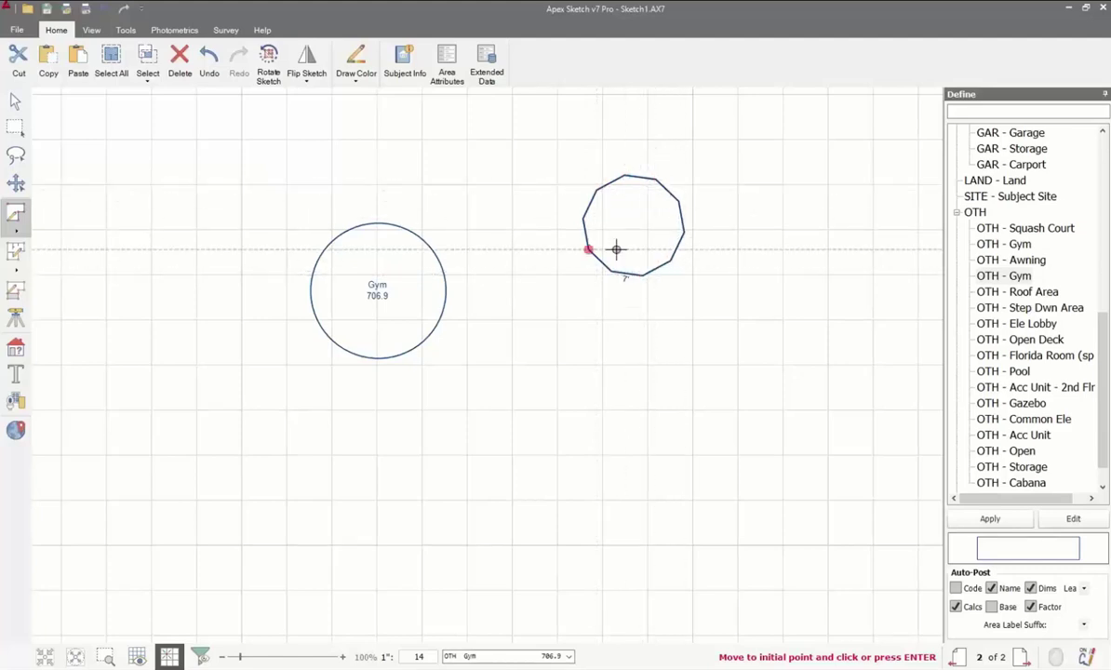
left_click(1040, 292)
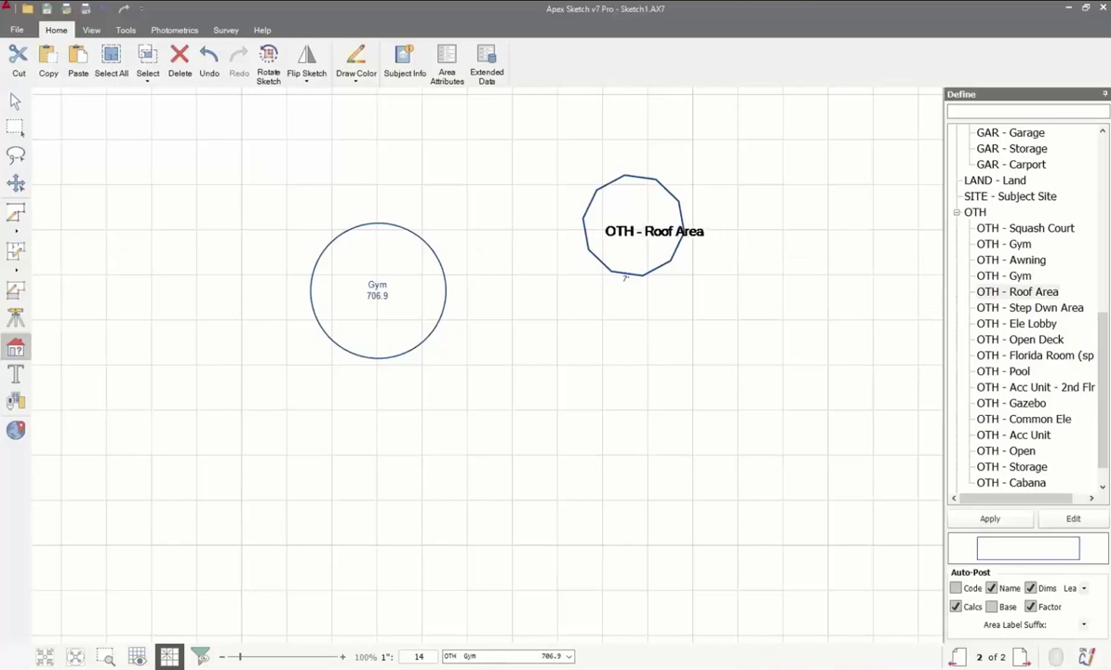
left_click(650, 240)
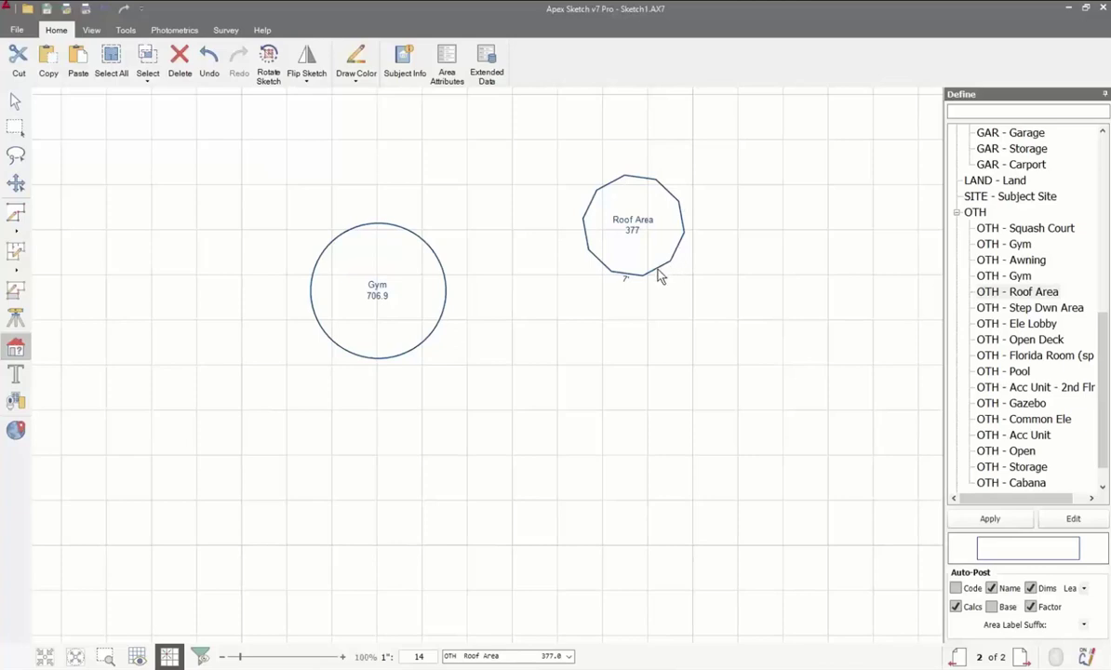
- Delete the lower-right side of the Roof Area polygon, next to the side labelled 7'
scroll(633, 275, "up", 3)
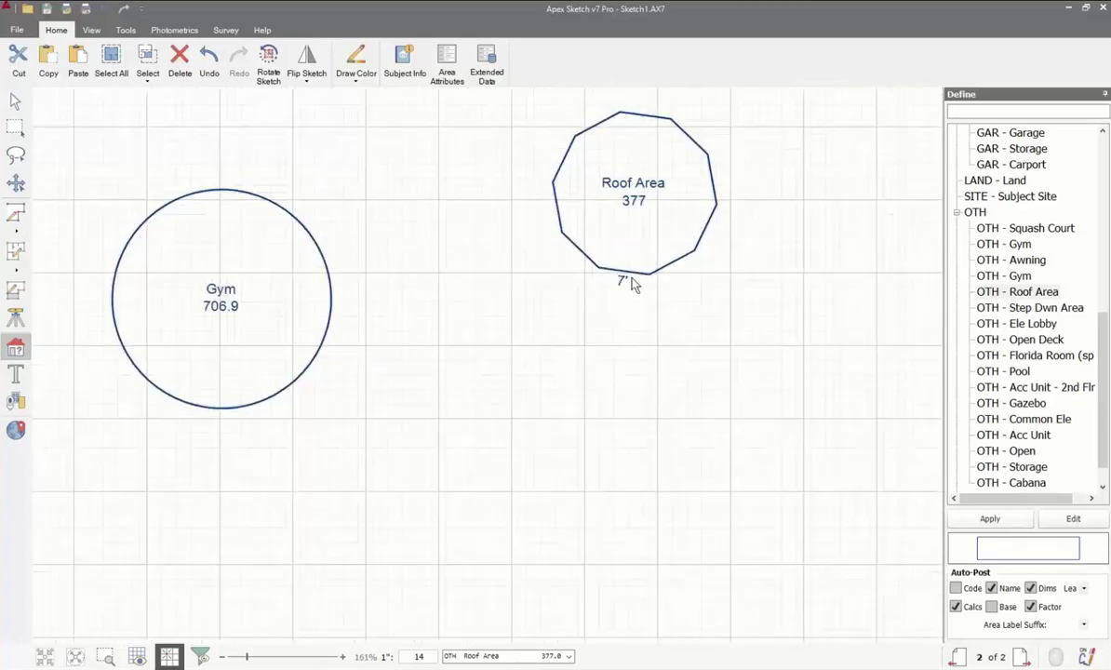
left_click(15, 101)
left_click(672, 267)
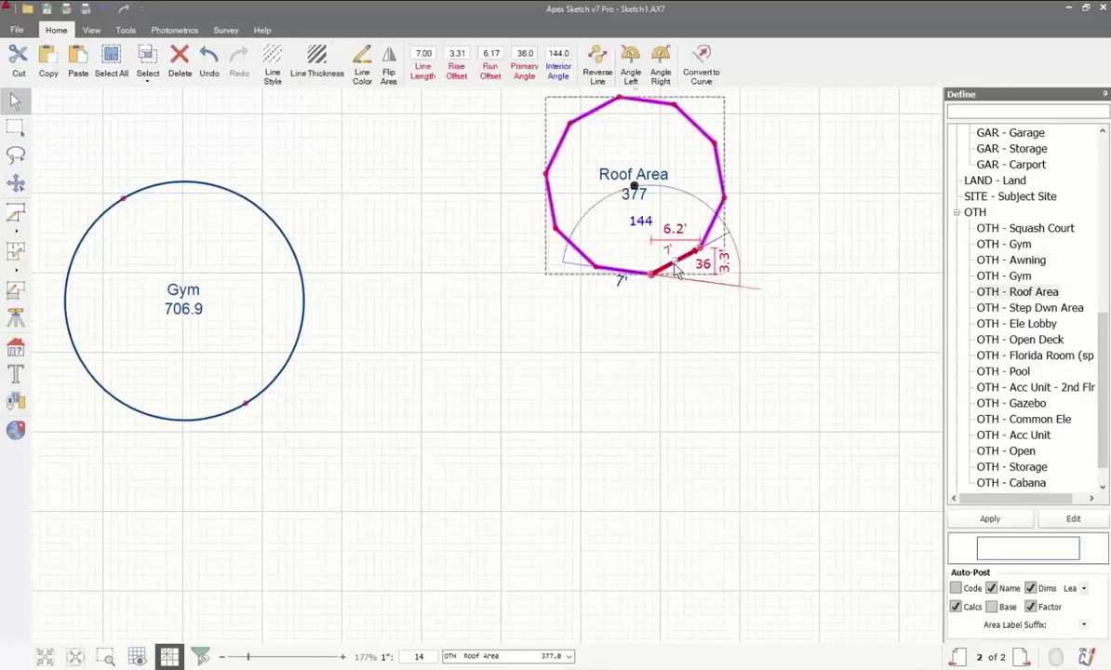
key("Delete")
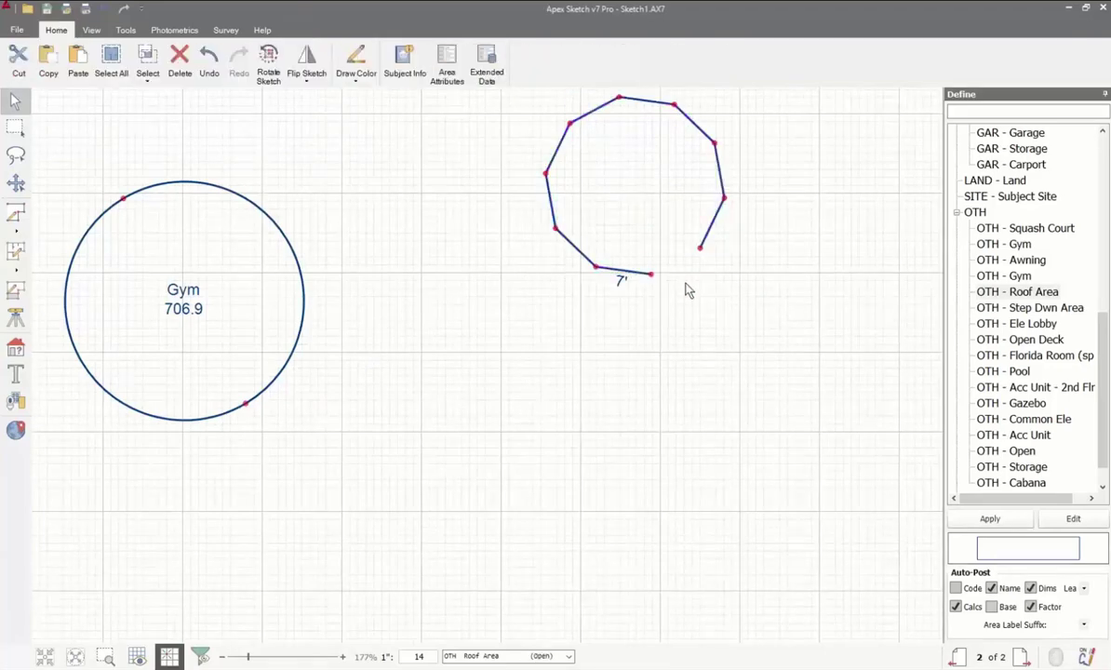
- Extend the Roof Area with straight walls of 28.6', 44.4', 38' and 25', replacing the polygon's remaining lower-left sides and closing the outline
left_click(22, 211)
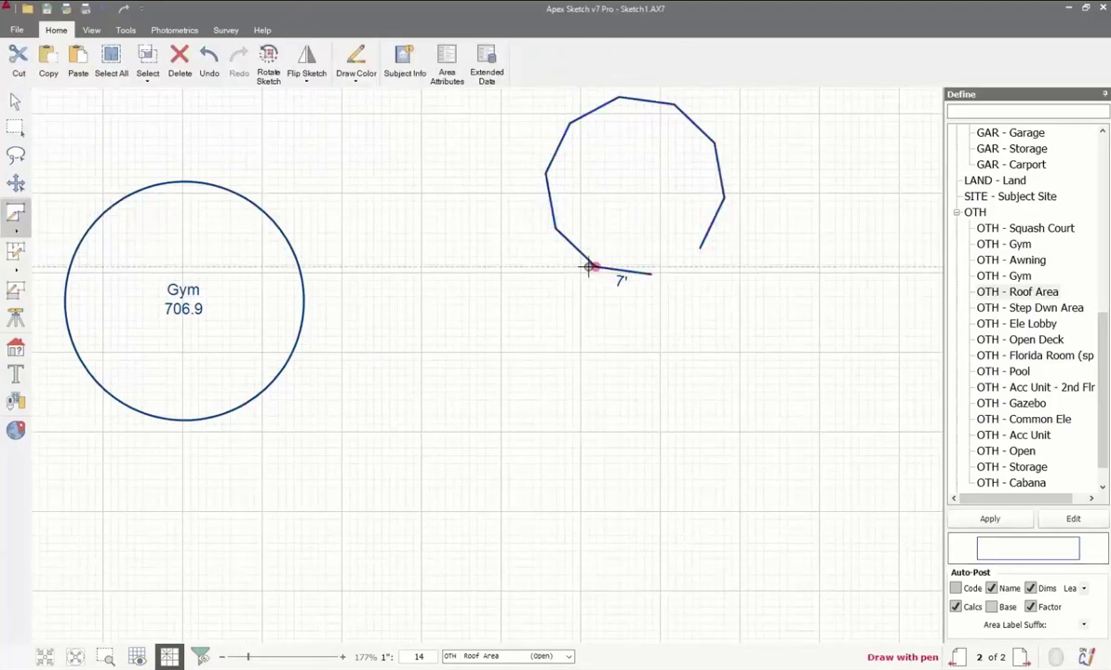
left_click(651, 275)
mouse_move(650, 274)
left_mouse_down()
mouse_move(595, 265)
mouse_move(555, 228)
mouse_move(546, 173)
mouse_move(341, 173)
mouse_move(345, 475)
mouse_move(700, 476)
mouse_move(700, 248)
left_mouse_up()
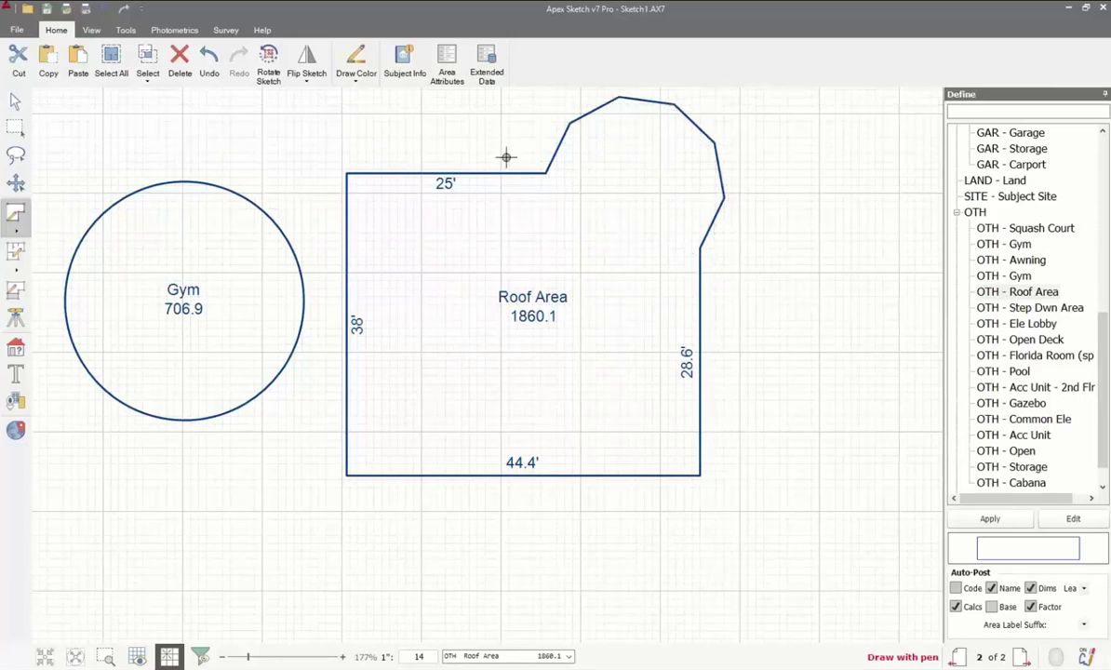
left_click(15, 101)
left_click(503, 234)
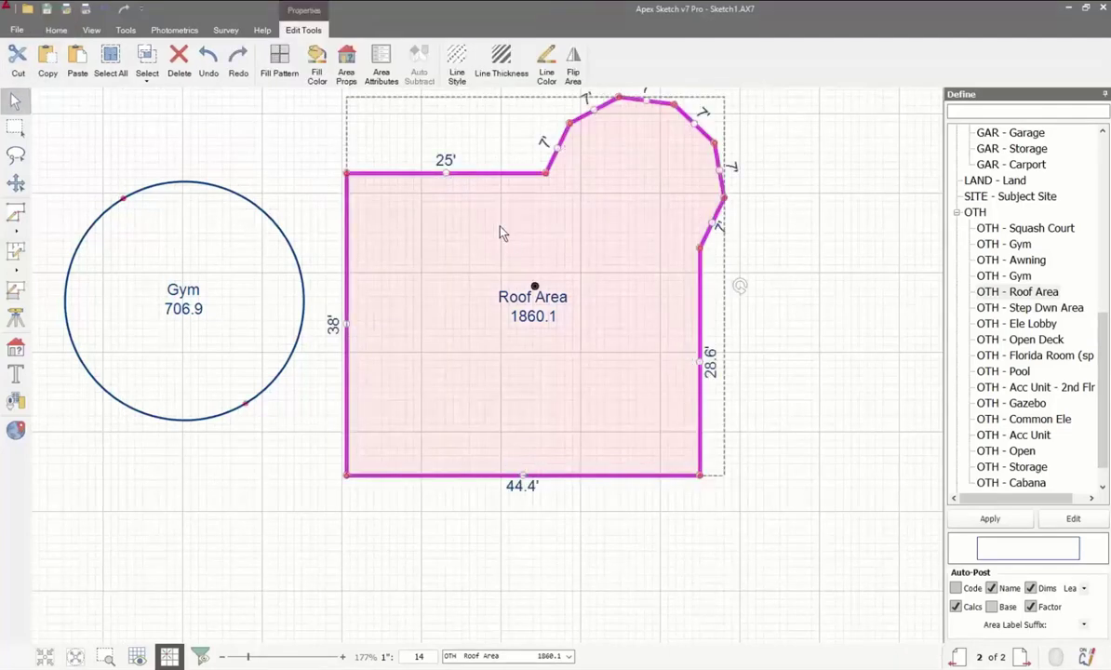
left_click(850, 268)
scroll(821, 342, "up", 2)
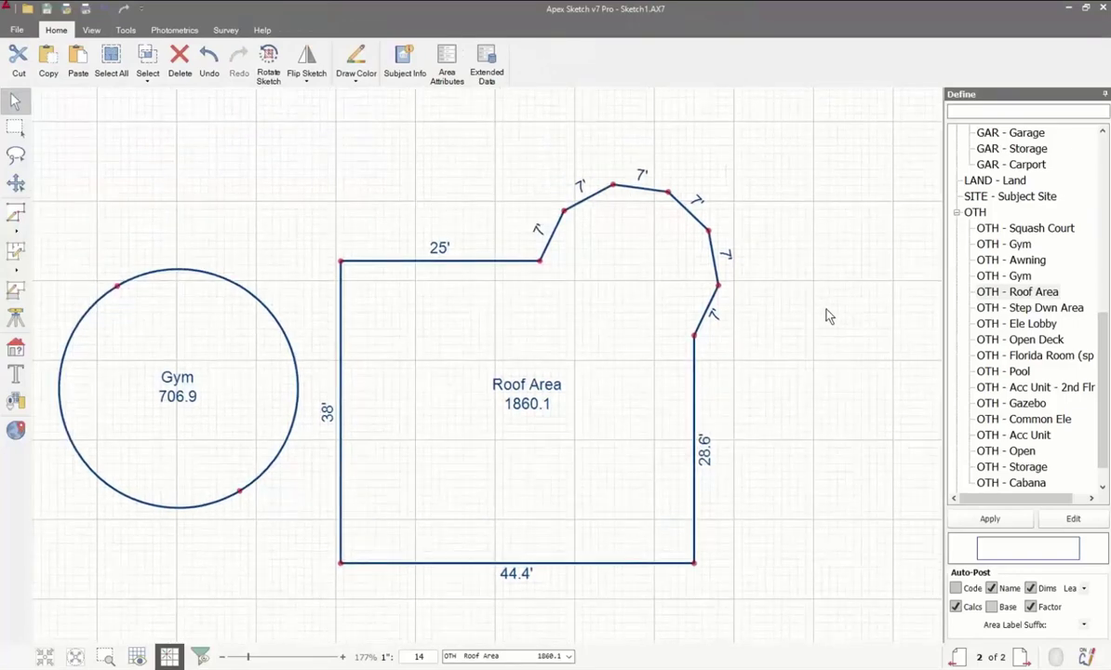